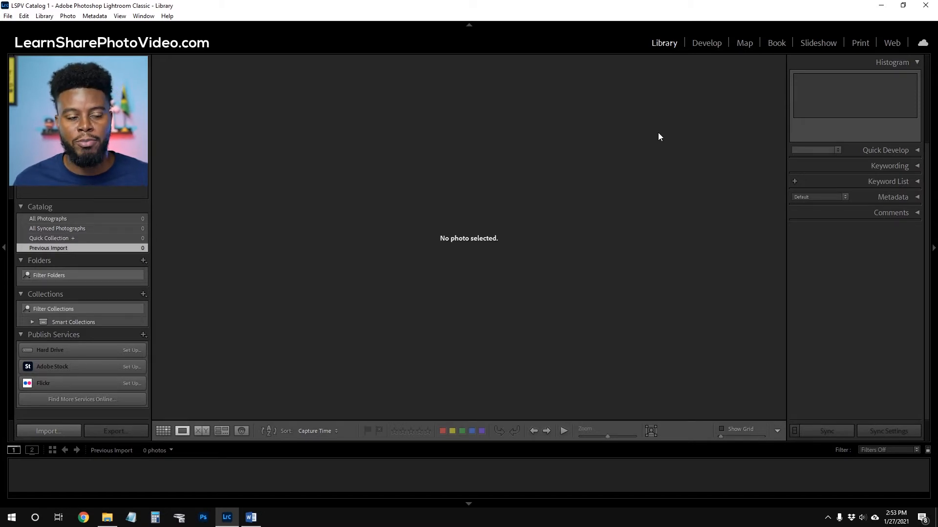
Review the general catalog settings and the available catalog backup frequencies, keeping the current choice.
left_click(704, 46)
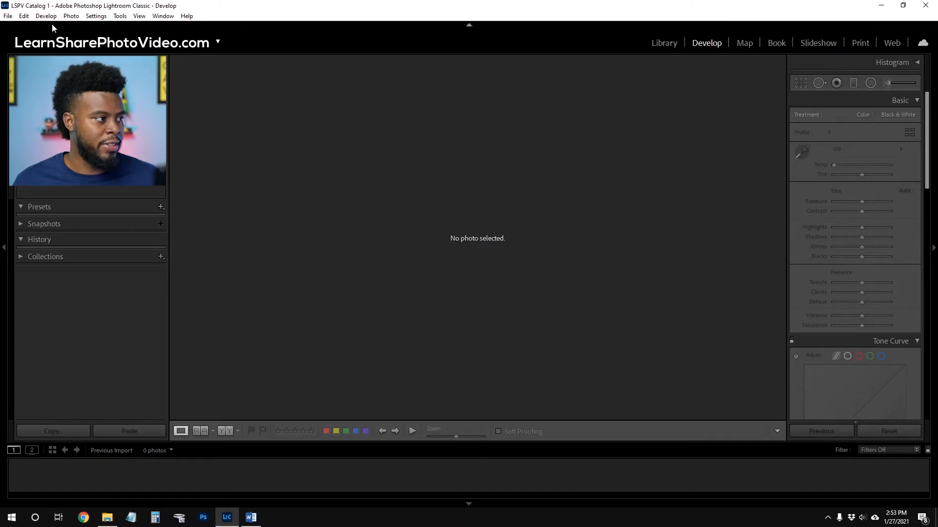
left_click(8, 16)
mouse_move(23, 18)
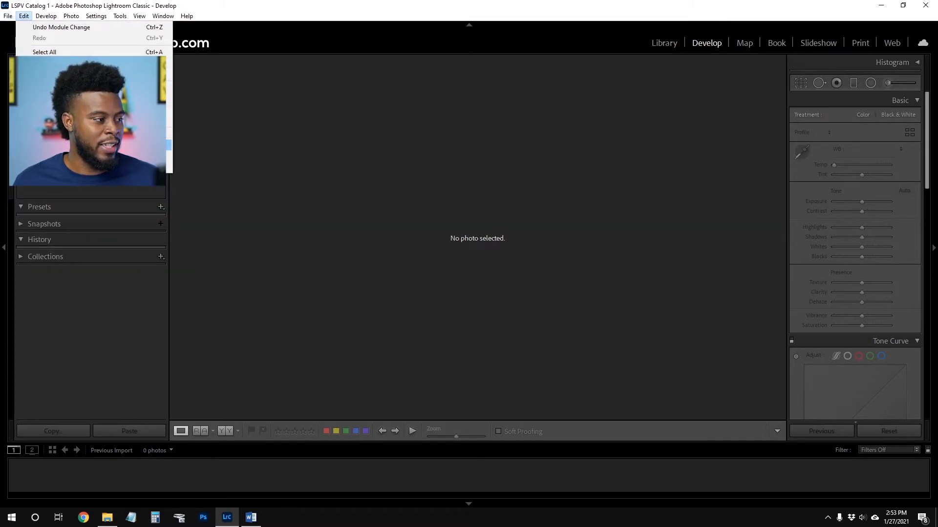
left_click(98, 145)
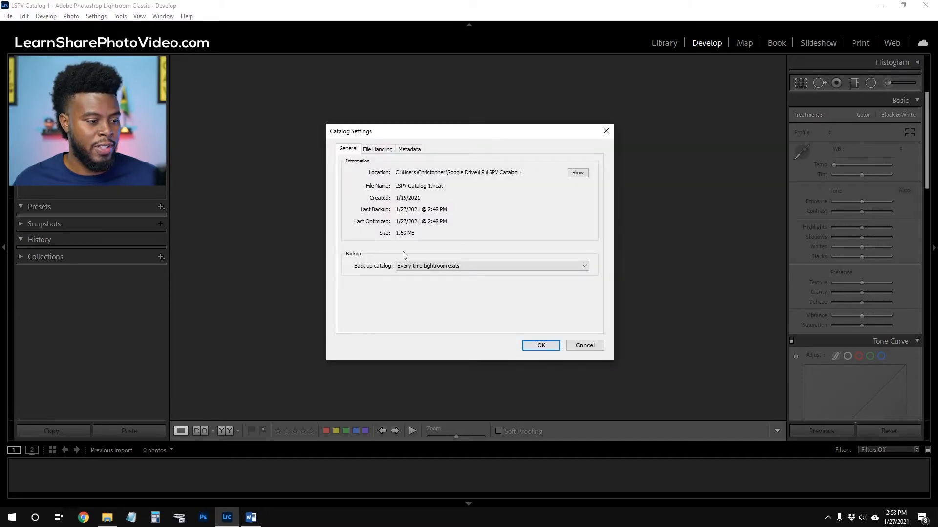
left_click(461, 266)
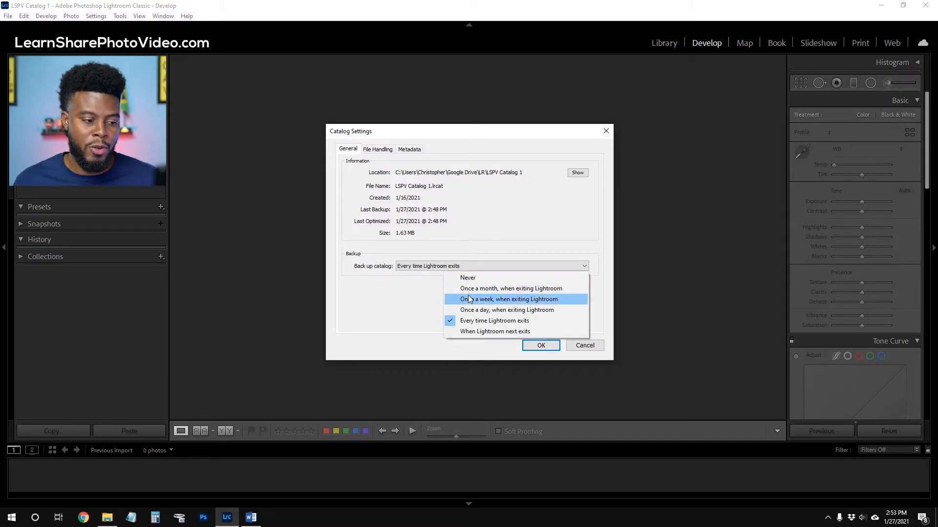
left_click(417, 300)
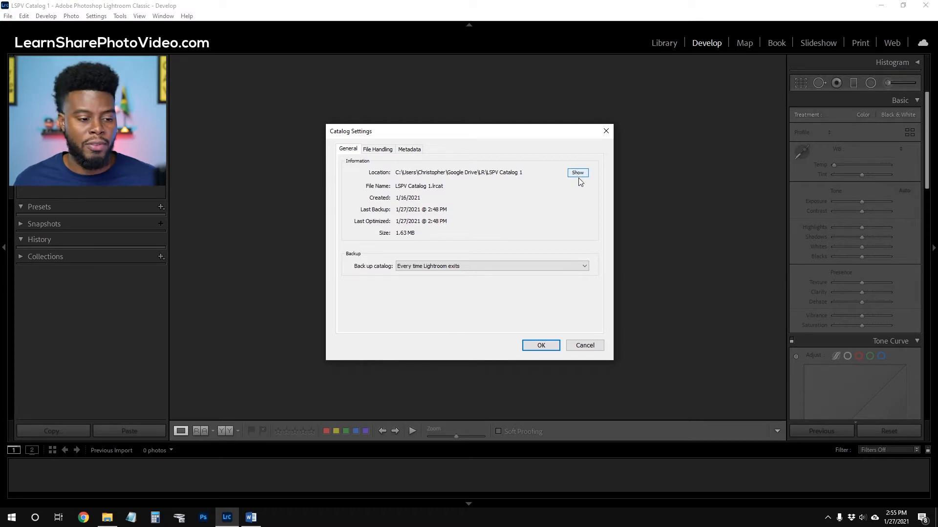
left_click(542, 345)
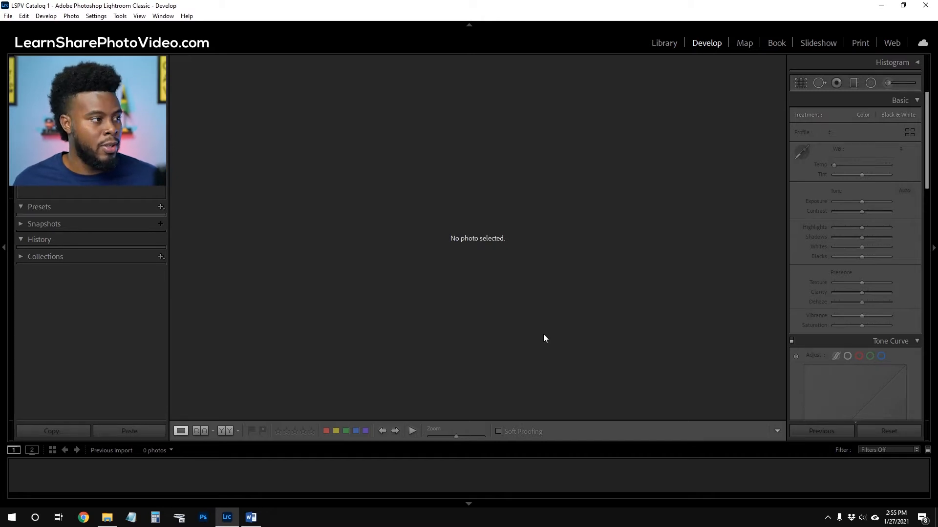
Import all four NEF photos from the LSPV Lightroom Tutorial folder into the catalog with the Add option.
left_click(664, 43)
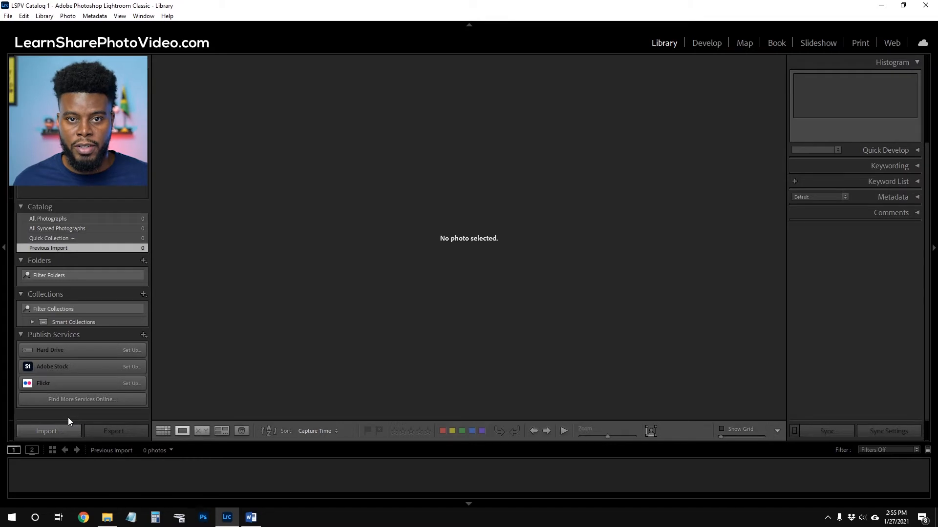
left_click(107, 517)
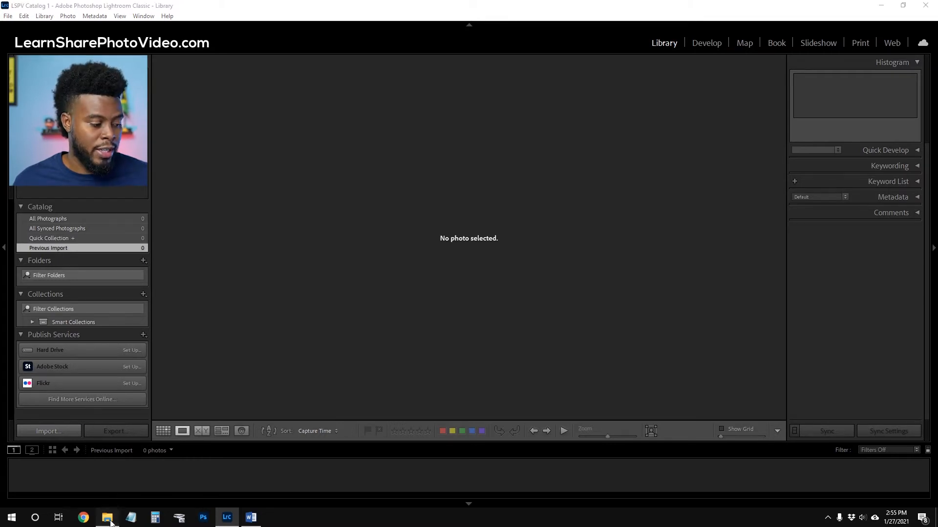
left_click_drag(639, 353, 252, 239)
left_click(546, 345)
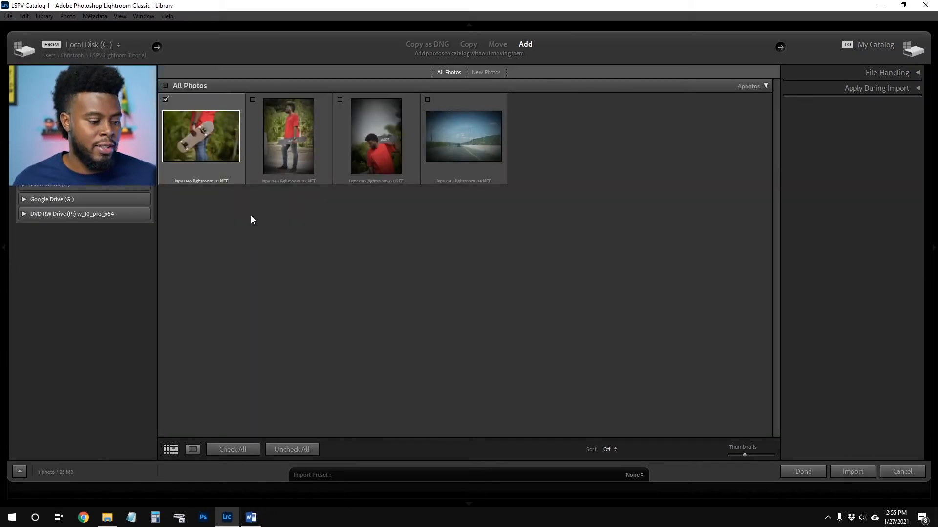
left_click(241, 448)
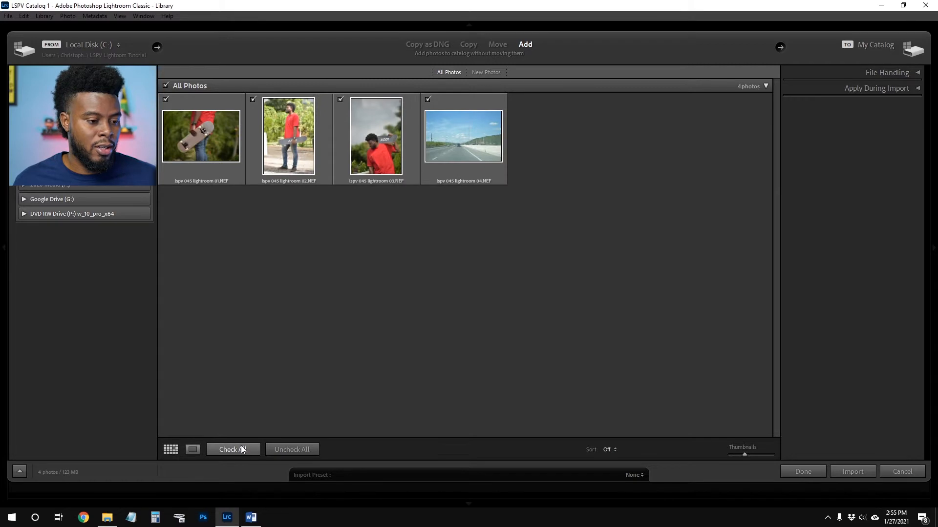
left_click(854, 471)
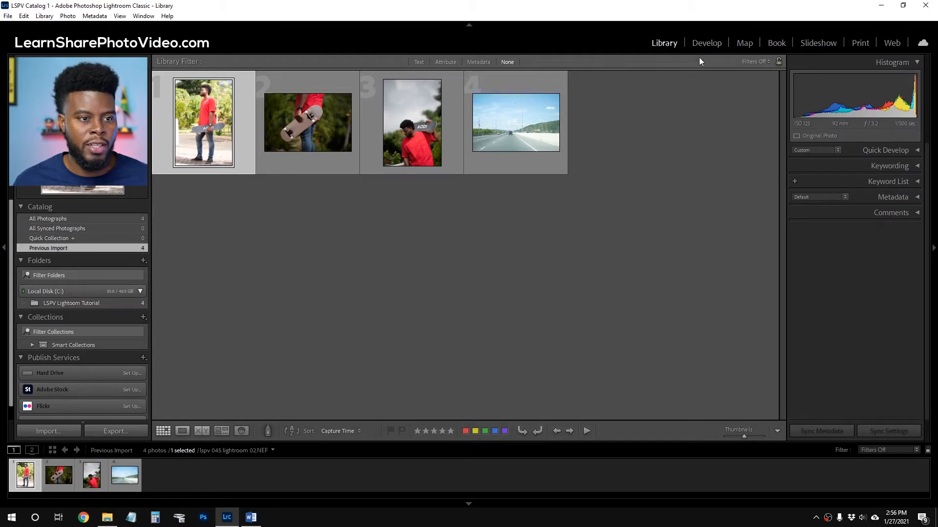
Open lspv 045 lightroom 02.NEF in the Develop module and switch the workspace to full screen.
left_click(707, 43)
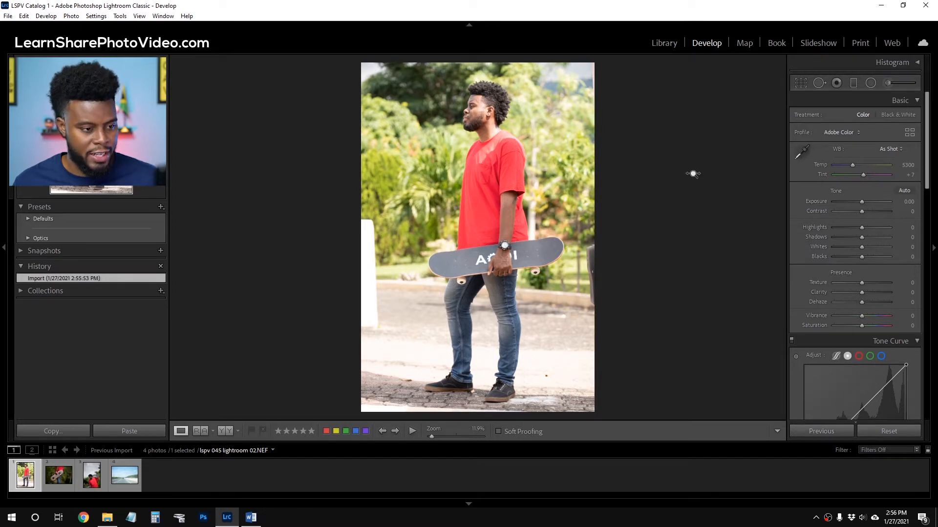
key("shift+f")
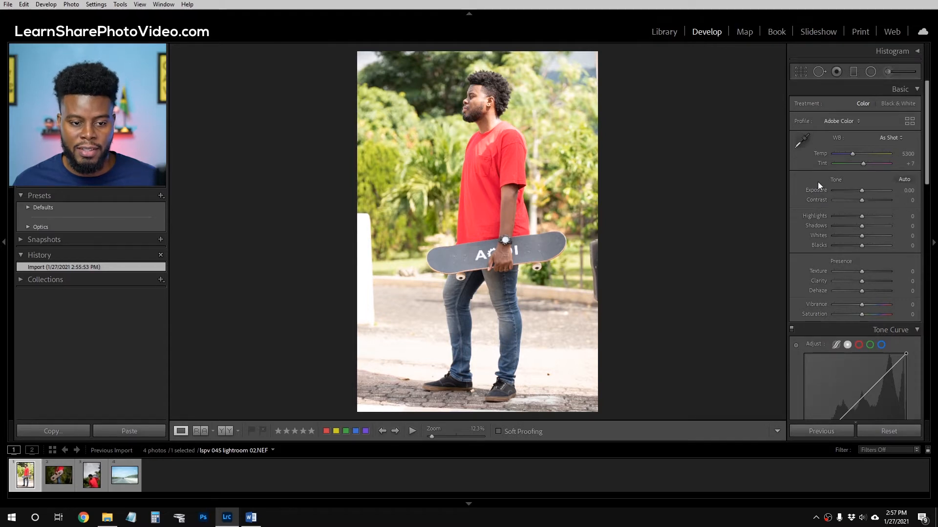
Collapse the Basic, Tone Curve, HSL/Color, Detail, Lens Corrections and Effects adjustment sections.
left_click(917, 90)
left_click(917, 105)
left_click(917, 121)
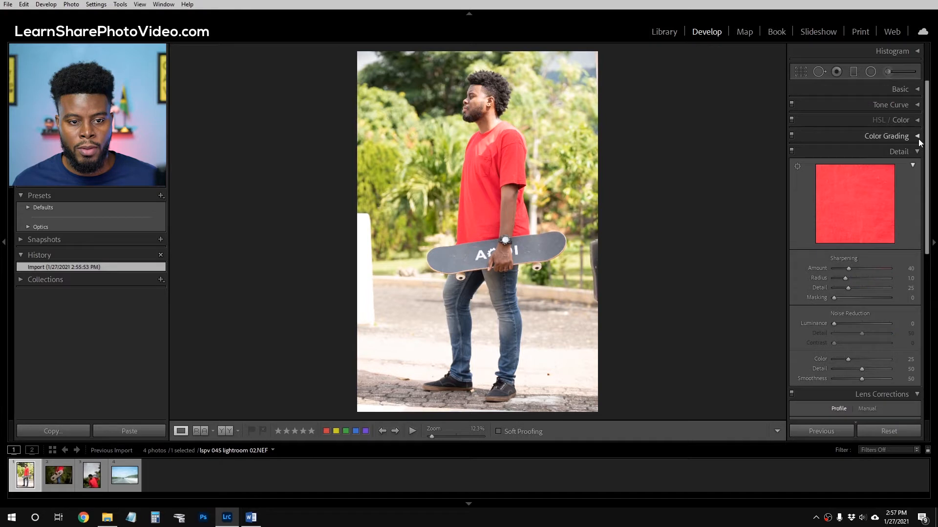
left_click(916, 151)
left_click(917, 167)
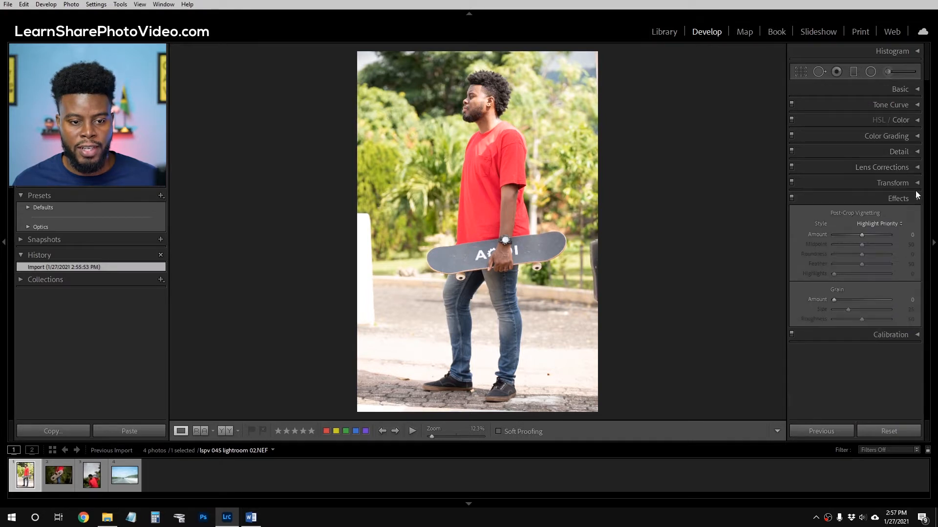
left_click(917, 199)
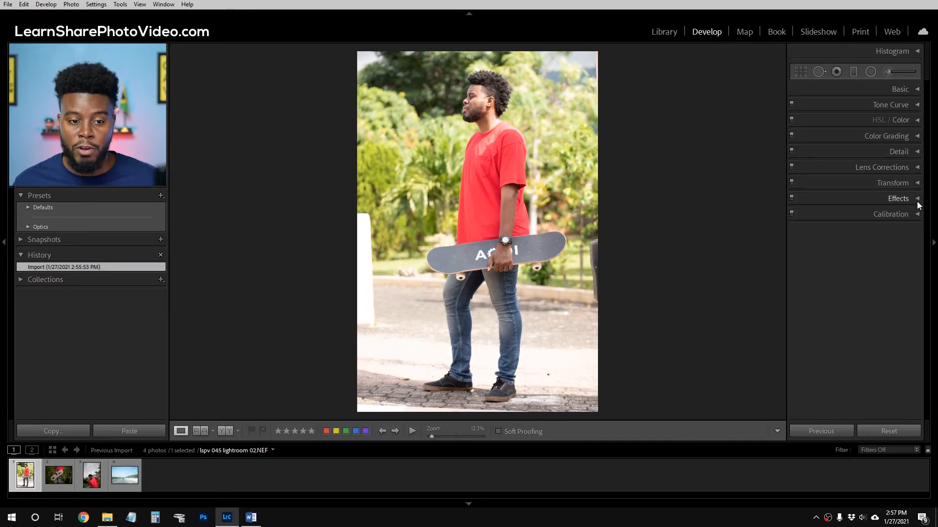
Expand the Effects, Lens Corrections, Detail, HSL/Color, Tone Curve and Basic adjustment sections again.
left_click(917, 199)
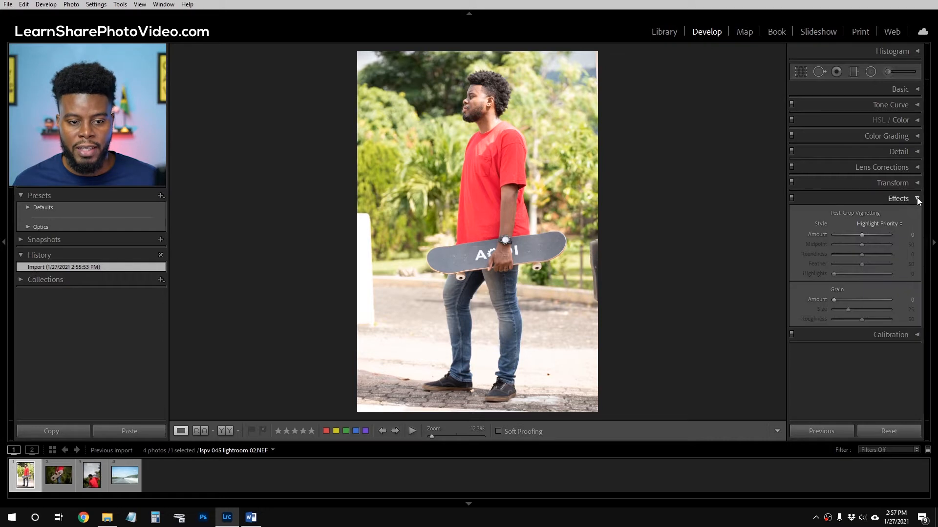
left_click(916, 167)
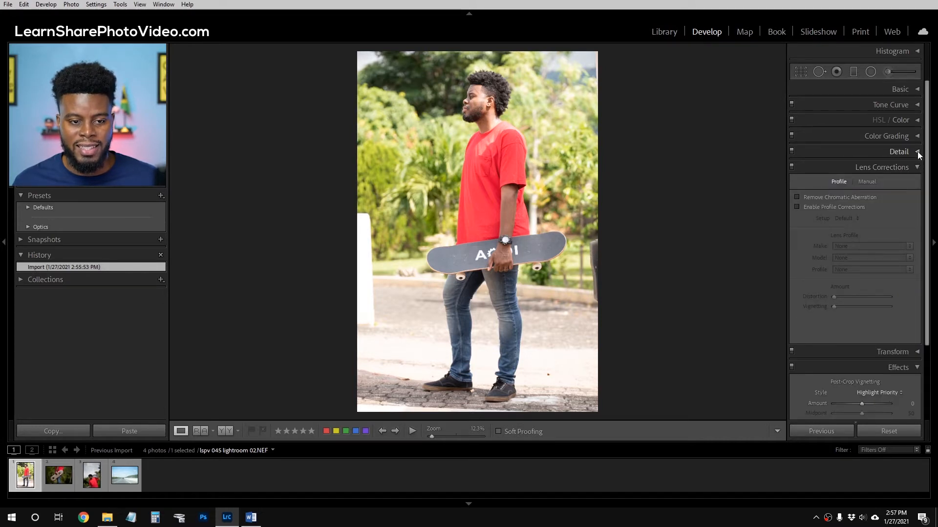
left_click(918, 152)
left_click(917, 120)
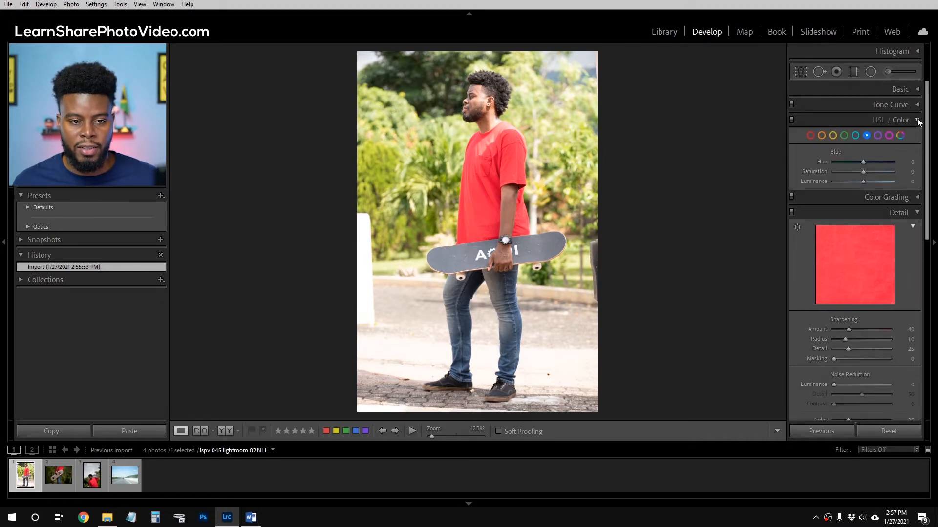
left_click(917, 105)
left_click(917, 89)
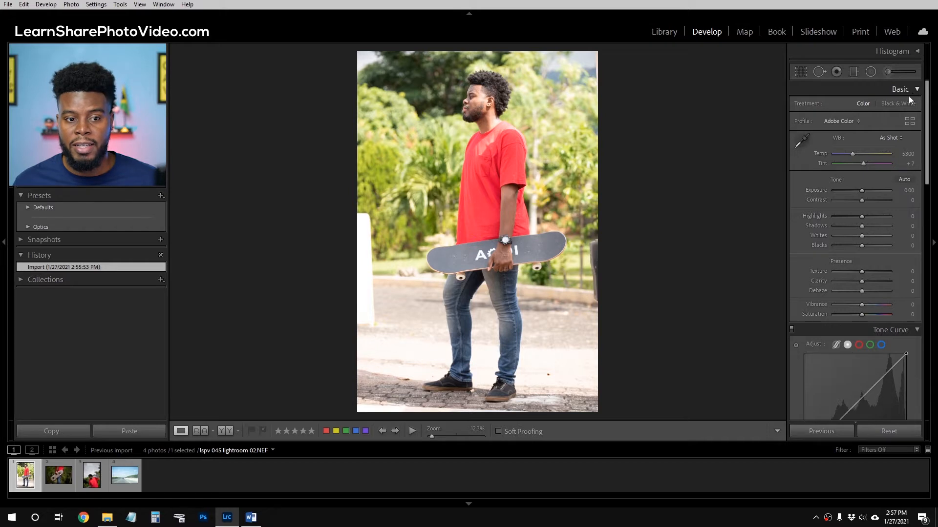
left_click(917, 89)
left_click(918, 90)
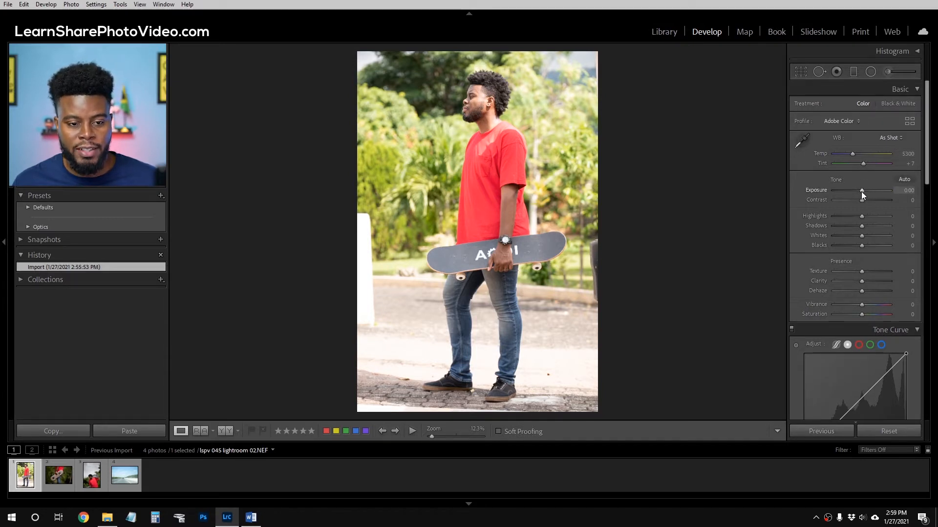
Try Exposure at about -2.37 and +3.68 on the skateboarder photo, and reset it to zero.
left_click_drag(861, 191, 849, 191)
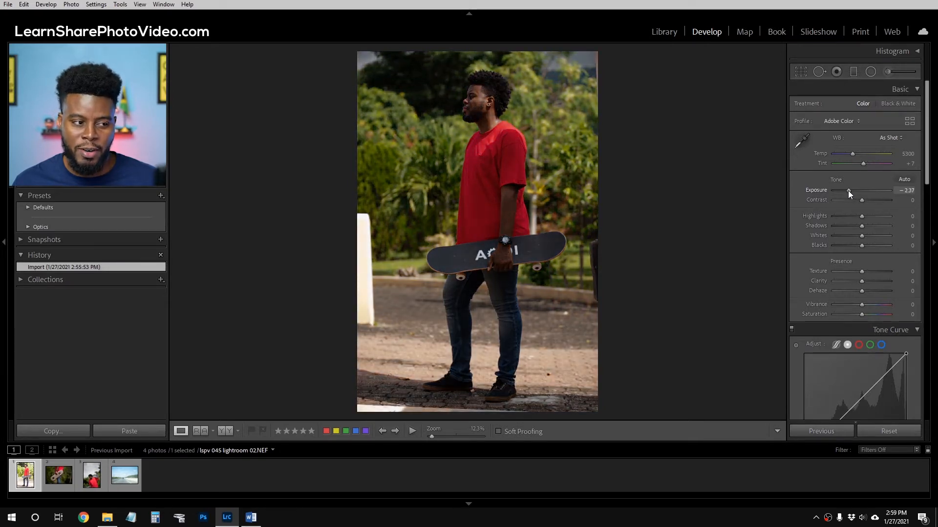
left_click_drag(848, 190, 881, 189)
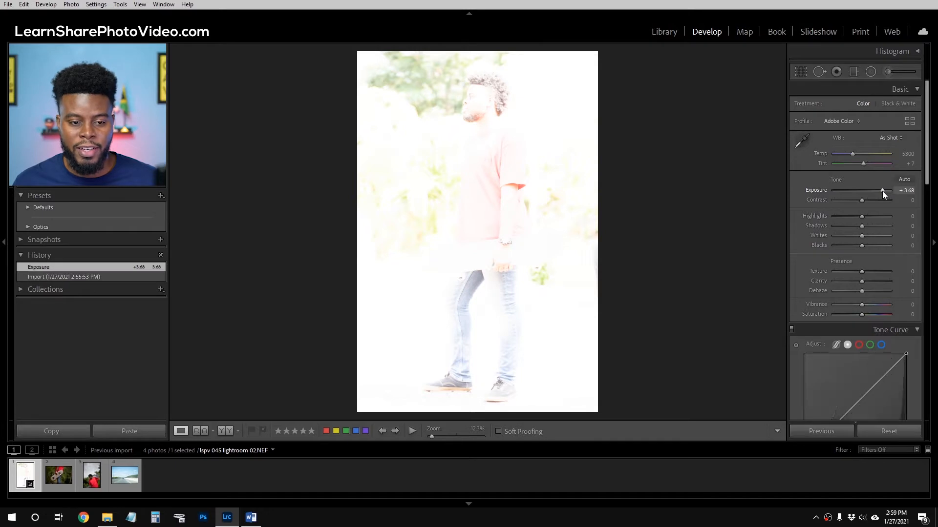
double_click(882, 191)
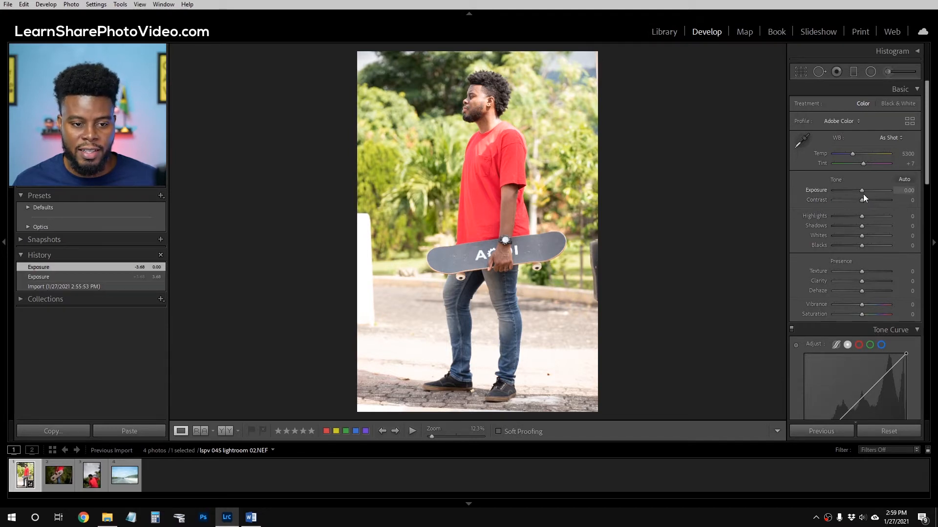
Set the photo's Exposure to -0.35 and its Contrast to +40.
left_click_drag(862, 191, 860, 191)
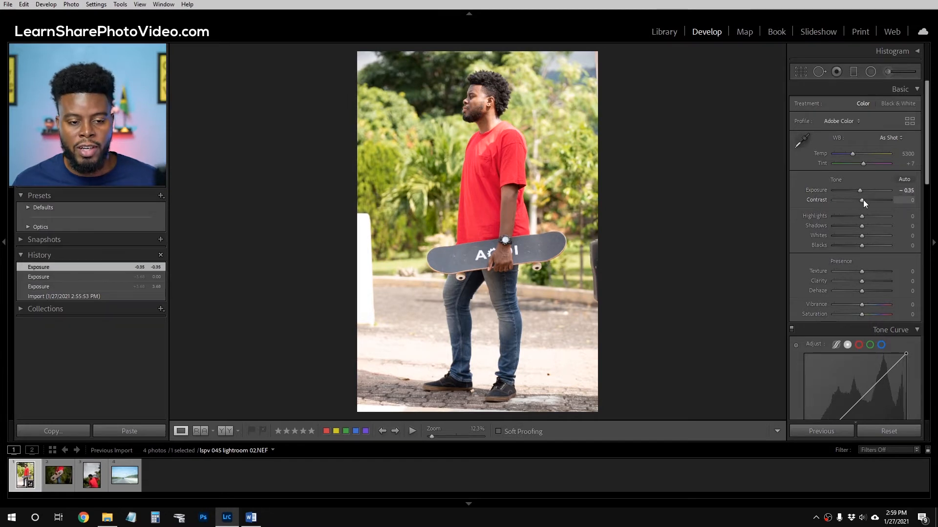
left_click_drag(865, 200, 875, 200)
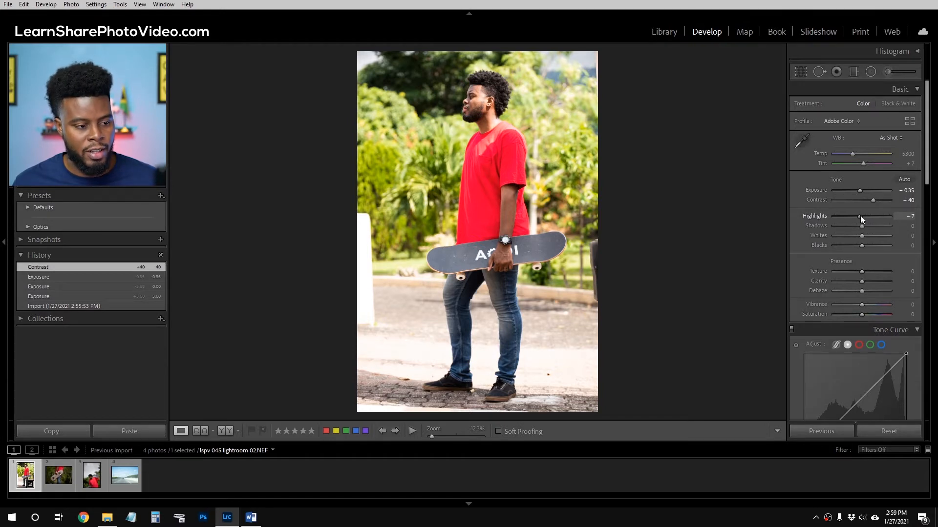
Try Highlights at -100, inspect the bright pavement around the legs up close, and reset Highlights to 0.
mouse_move(860, 215)
left_mouse_down()
mouse_move(801, 216)
mouse_move(862, 216)
left_mouse_up()
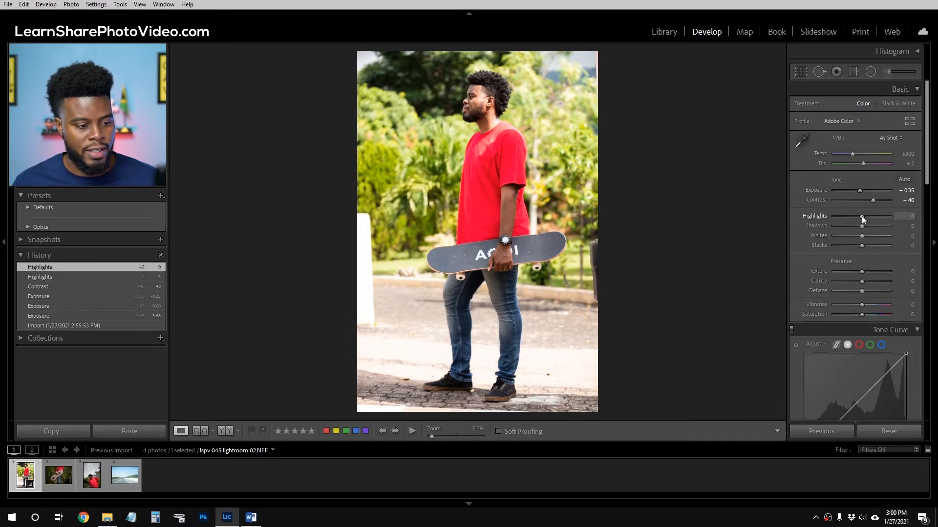
left_click_drag(862, 216, 813, 215)
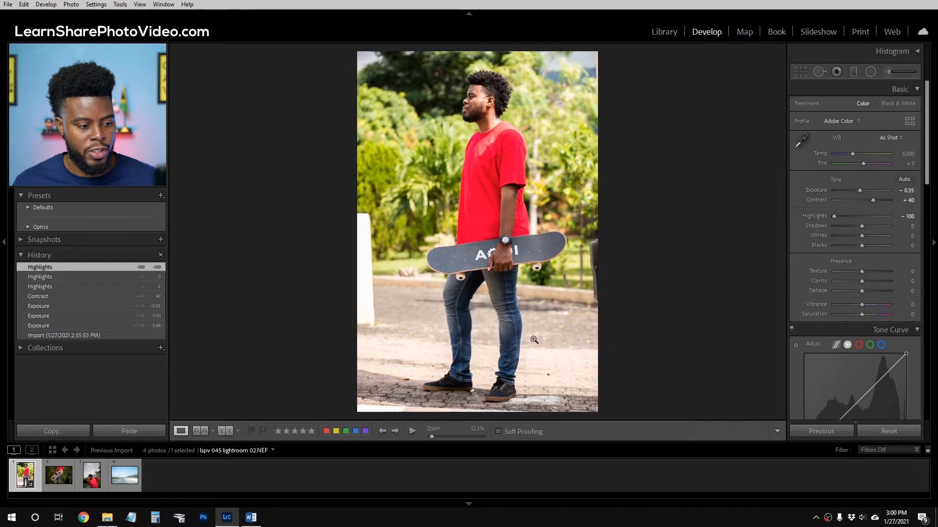
left_click(465, 356)
left_click_drag(544, 205, 522, 212)
left_click_drag(455, 439, 438, 438)
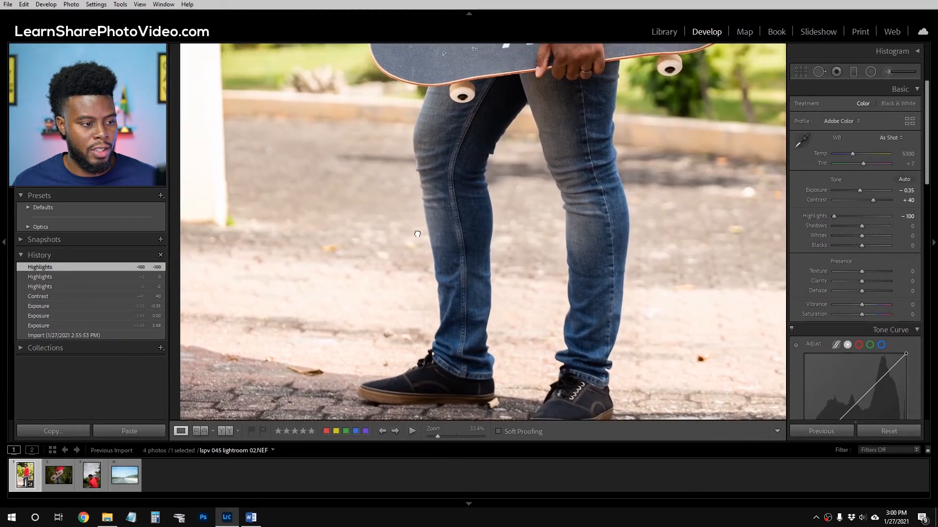
double_click(834, 216)
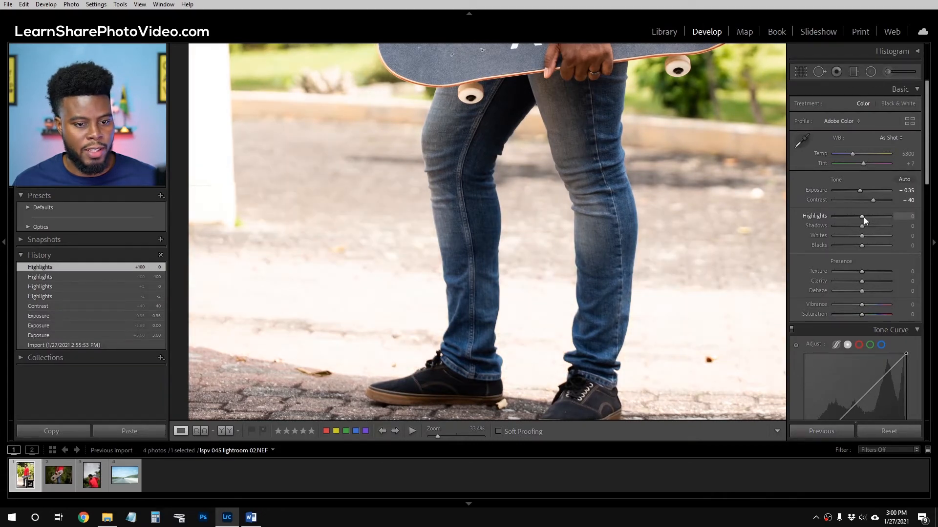
Set Highlights to -81 and Blacks to -42 for the skateboarder photo.
left_click_drag(862, 217, 841, 216)
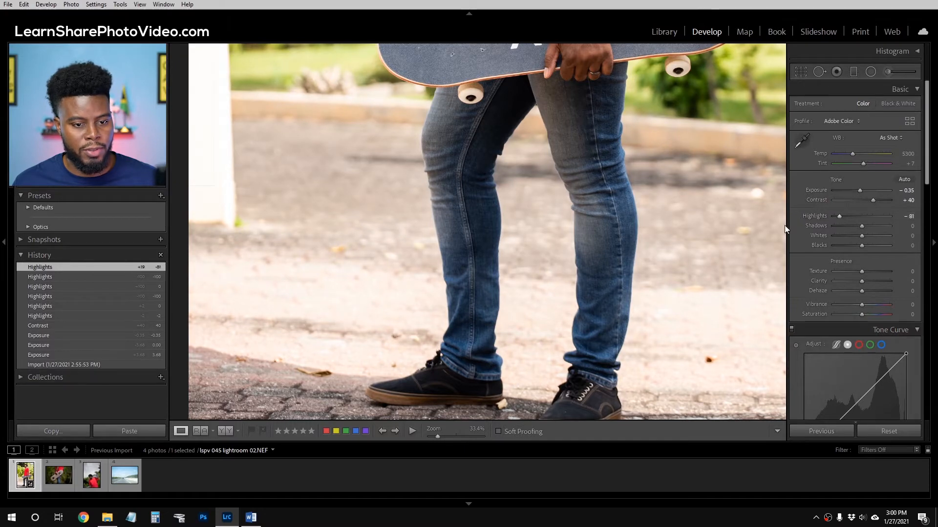
left_click(719, 221)
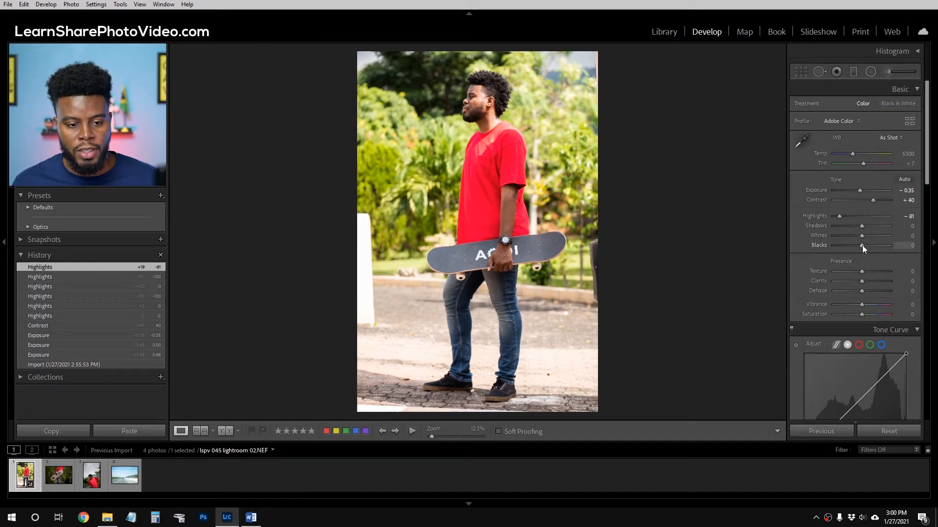
left_click_drag(861, 246, 851, 245)
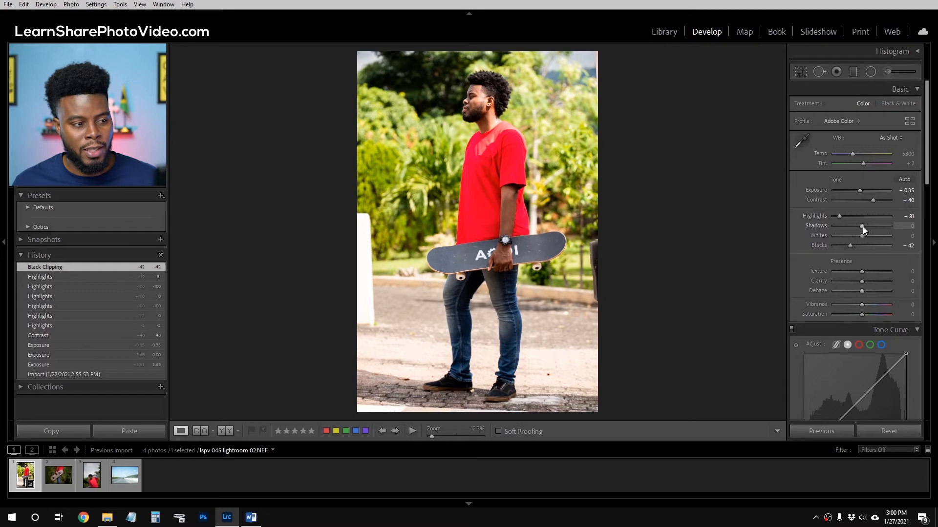
Try darkening the Shadows to about -93, and reset them to 0.
left_click_drag(863, 227, 837, 227)
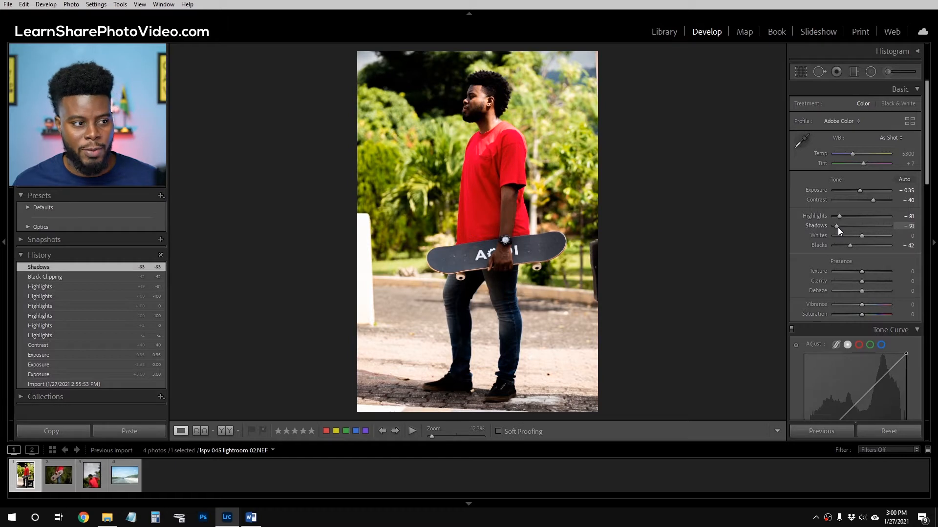
left_click(837, 227)
double_click(837, 227)
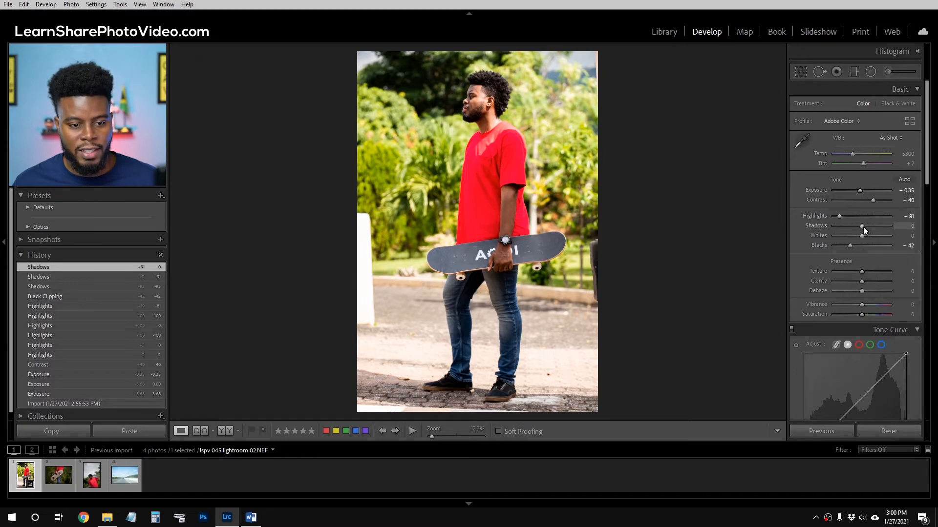
Set the photo's Shadows to +46 and compare the edit side by side with the original.
left_click_drag(864, 227, 875, 226)
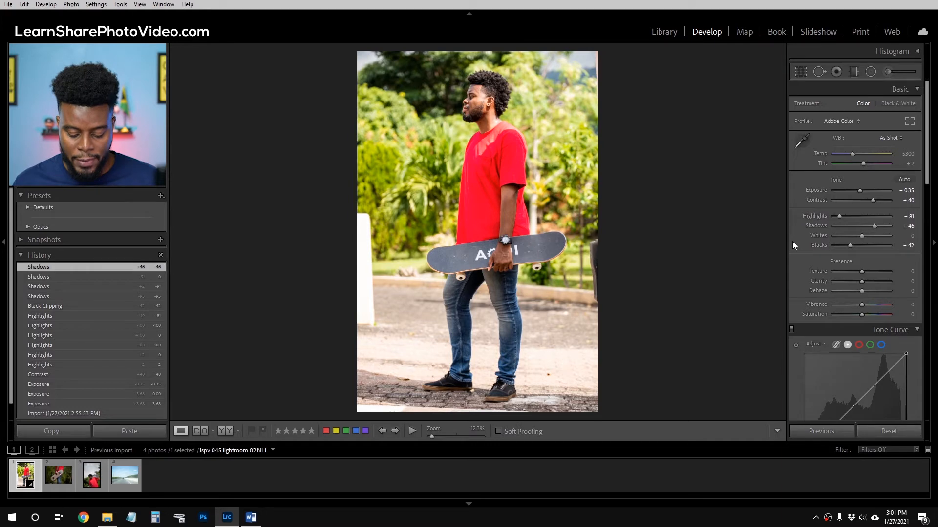
key("y")
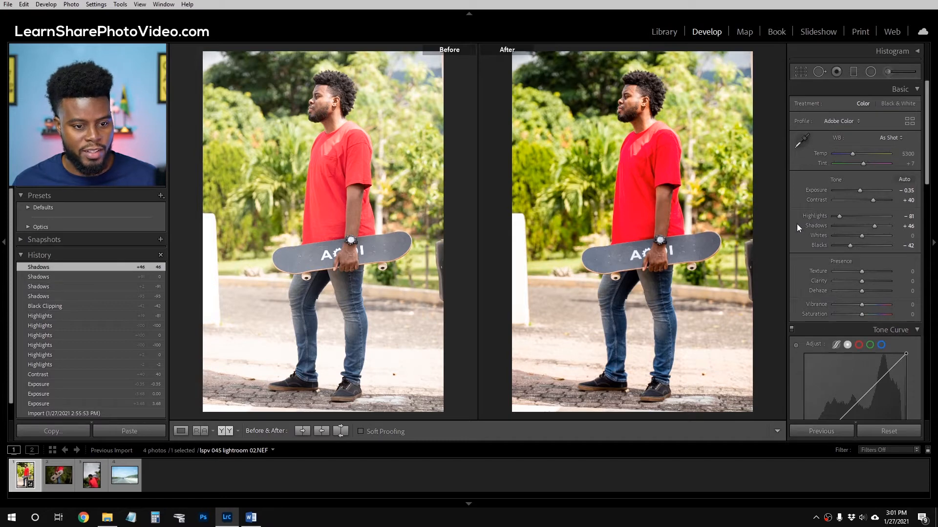
key("y")
Try Clarity at +7 and +100, inspect the man's face up close, and reset Clarity to 0.
scroll(802, 200, "down", 2)
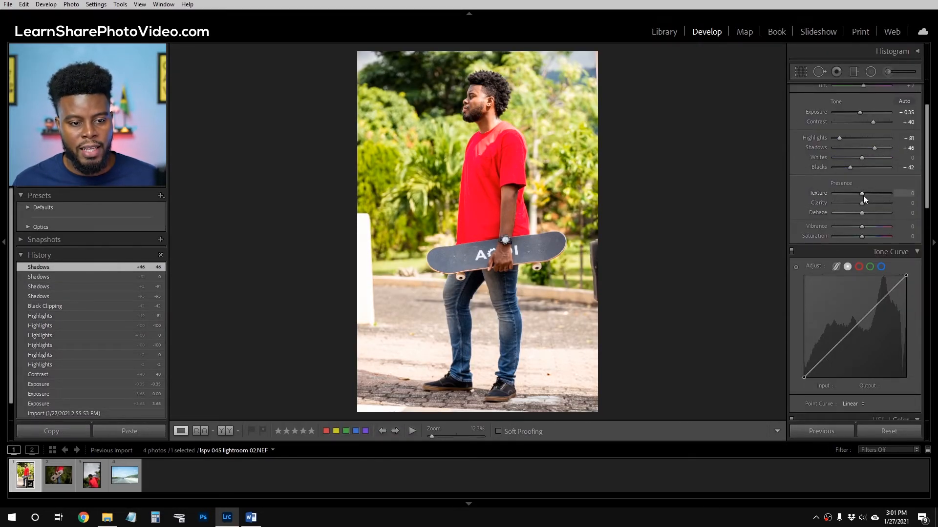
left_click_drag(863, 204, 865, 205)
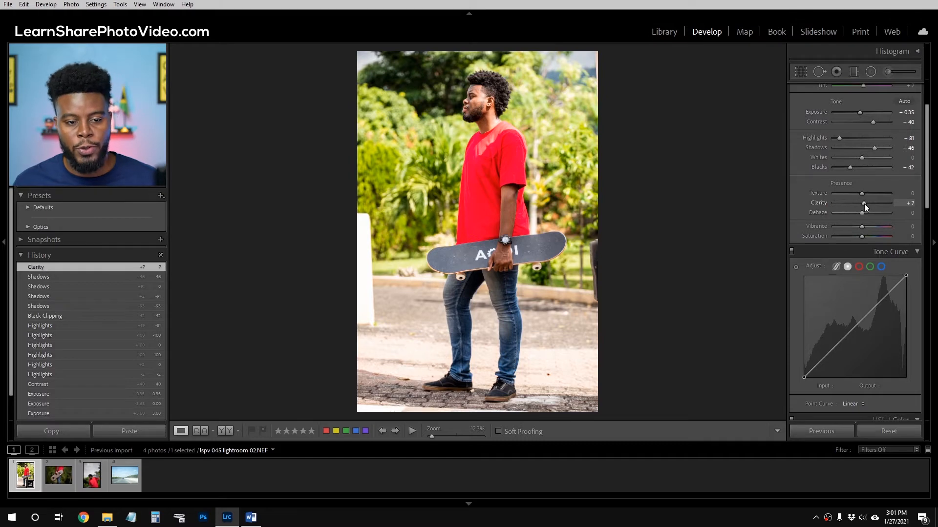
left_click_drag(864, 203, 893, 203)
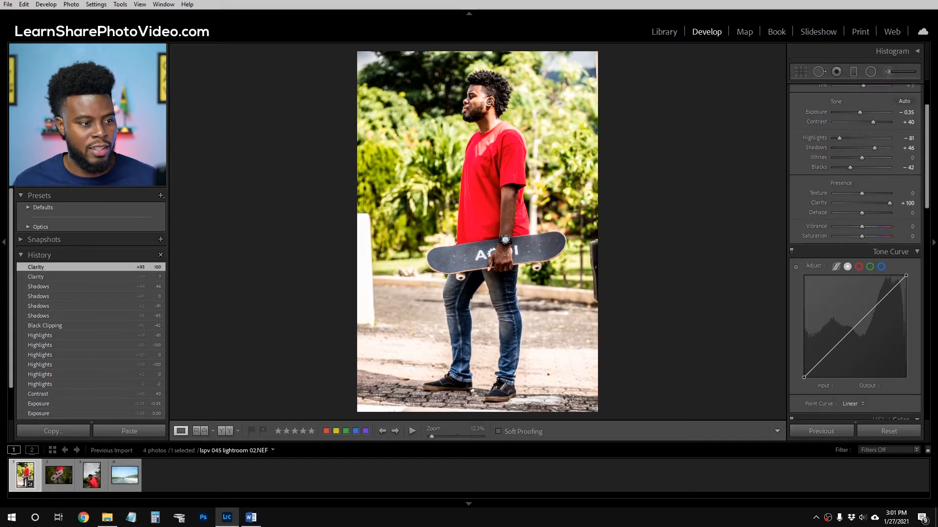
left_click(491, 103)
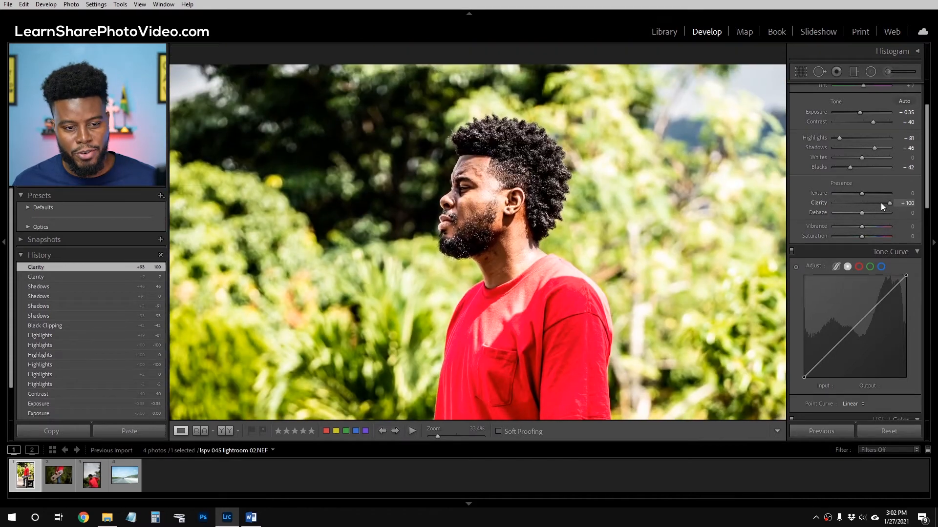
double_click(889, 203)
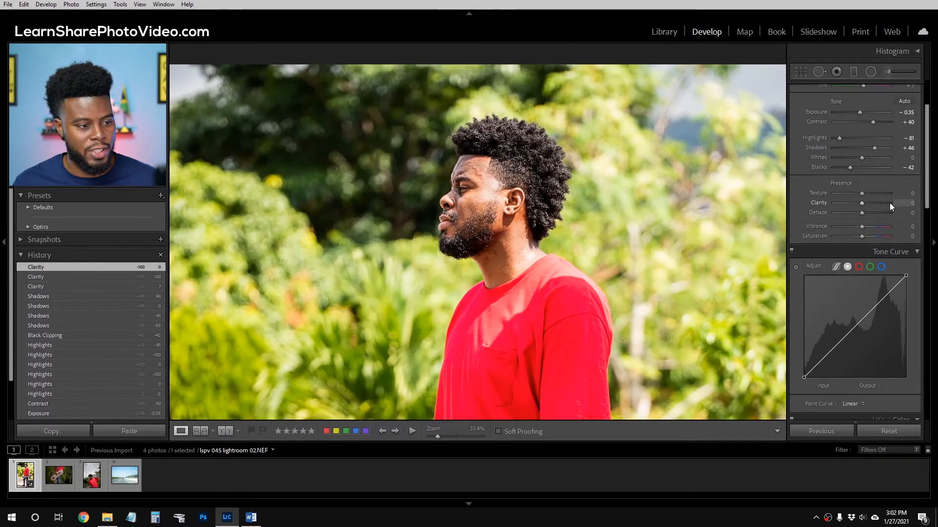
Test Clarity at +100 and -100 on the close-up of the face, and settle on +12.
left_click_drag(863, 207, 903, 206)
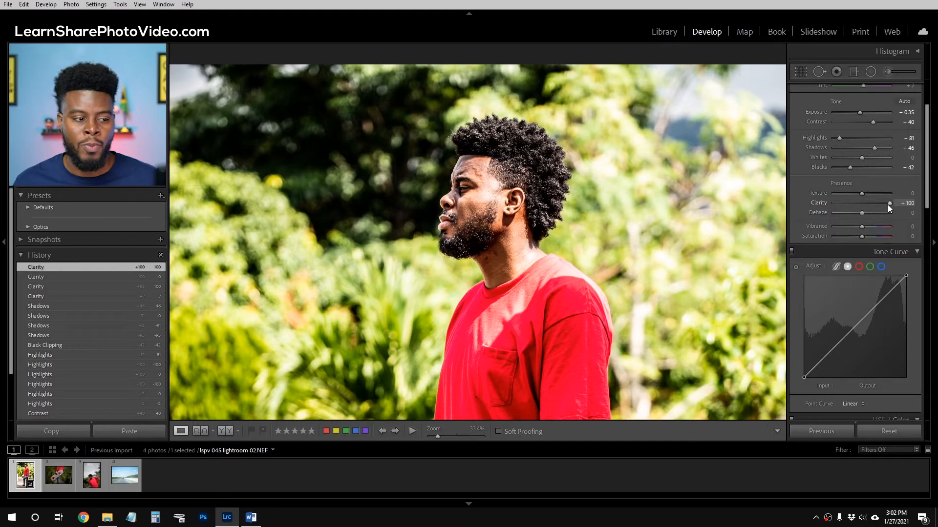
left_click_drag(890, 204, 865, 204)
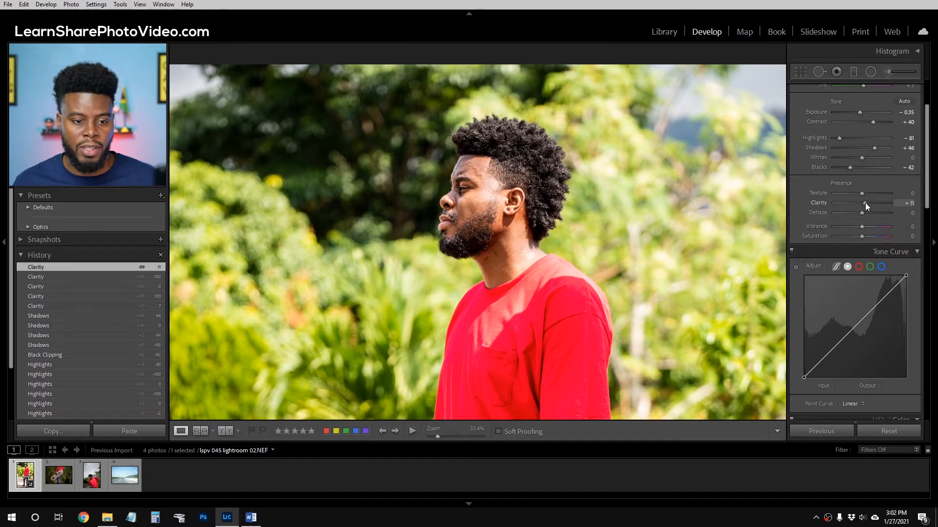
left_click_drag(861, 203, 816, 204)
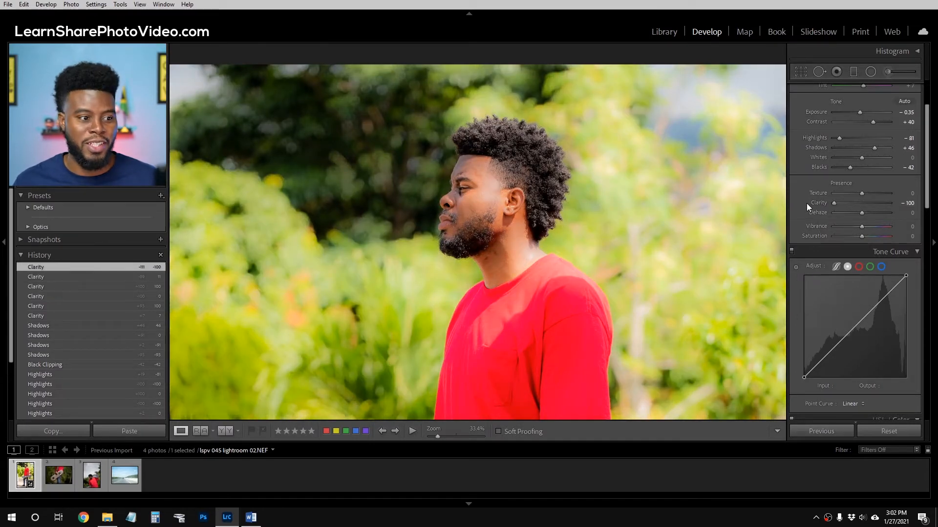
double_click(833, 203)
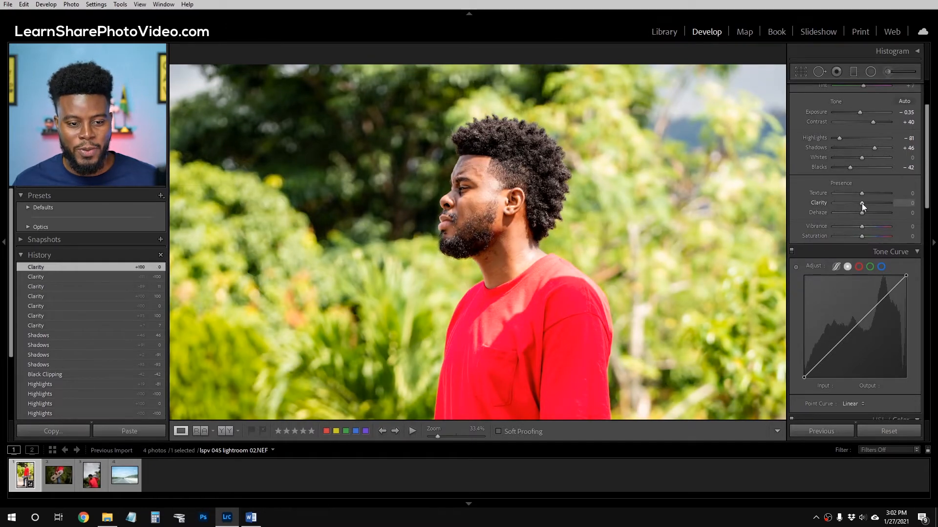
left_click_drag(863, 203, 866, 204)
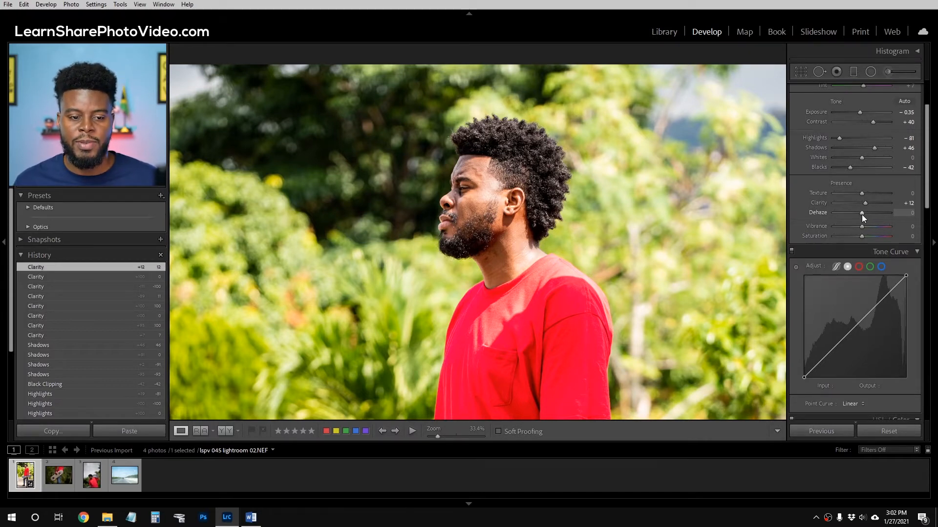
Try Dehaze at about +51 and at -39 on the close-up, and reset it to 0.
left_click_drag(861, 215, 875, 214)
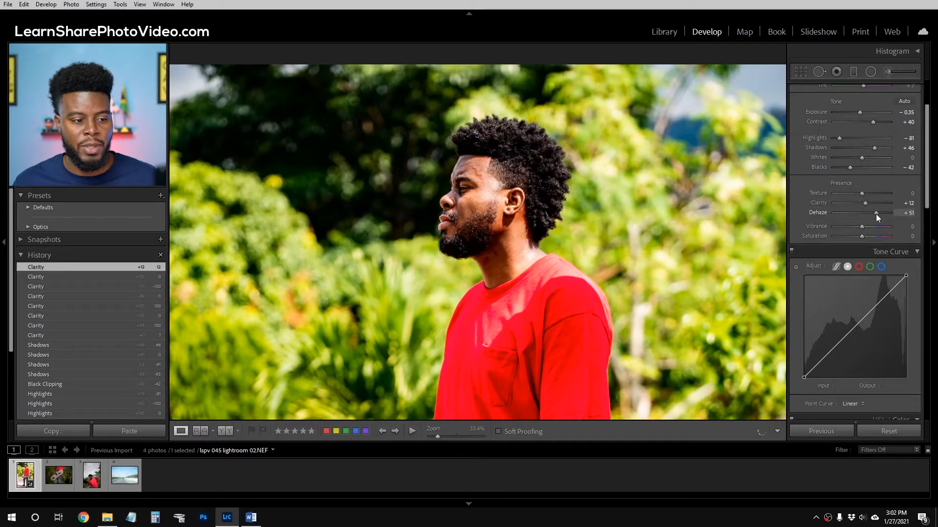
left_click_drag(872, 214, 851, 213)
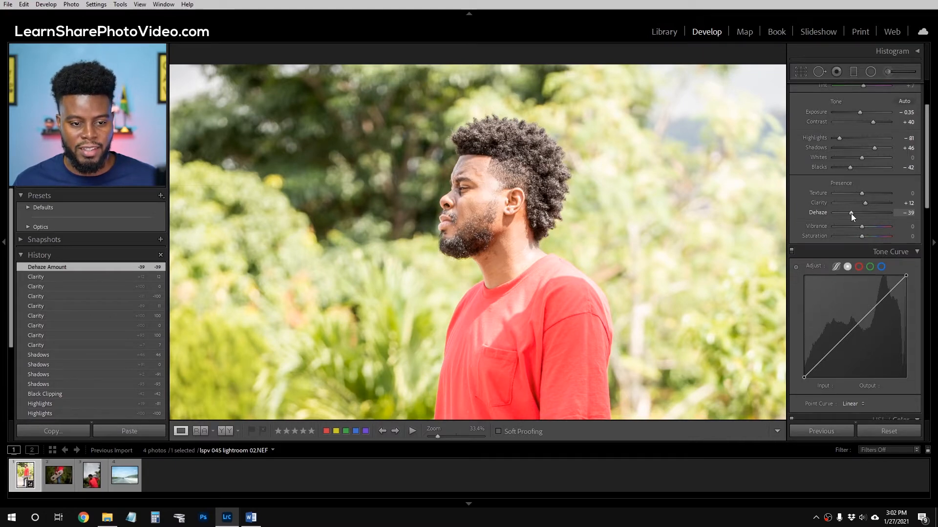
double_click(851, 213)
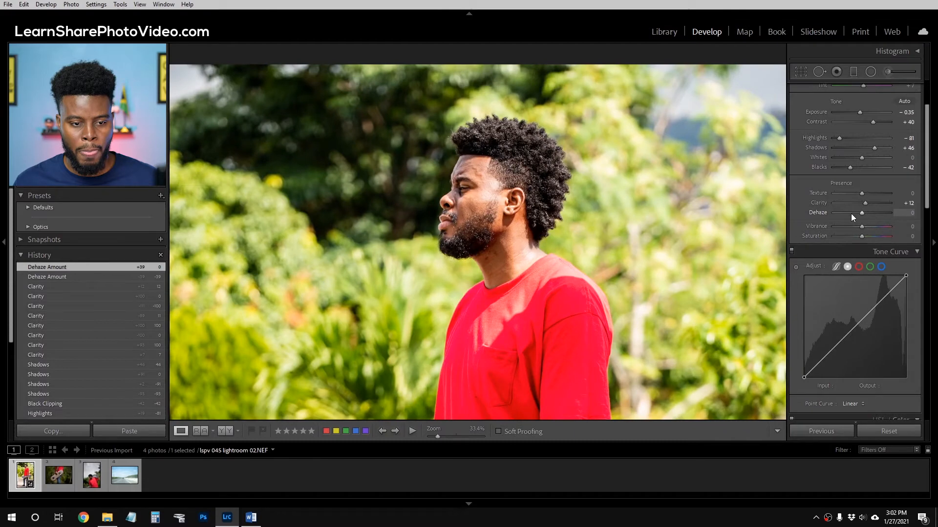
left_click(850, 213)
double_click(851, 213)
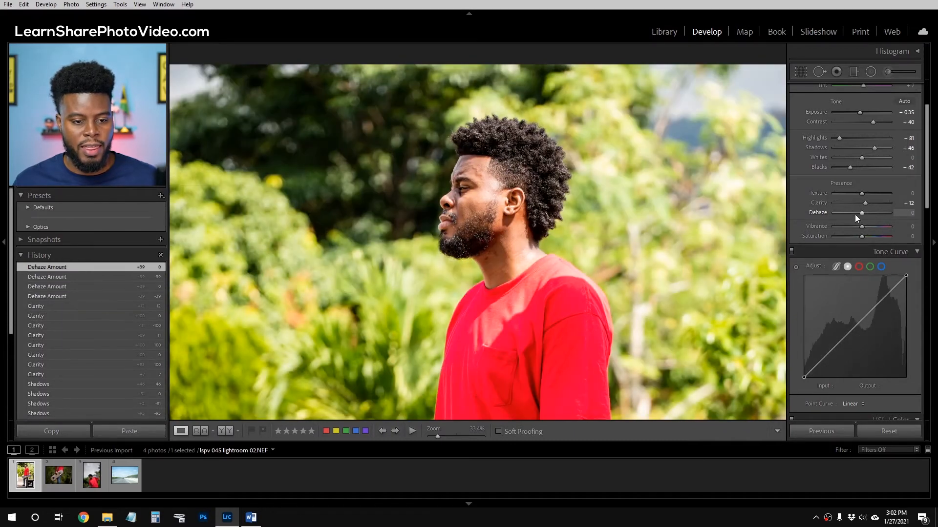
Set Vibrance to +11 and Saturation to +7, and return to the full photo.
left_click_drag(655, 282, 643, 253)
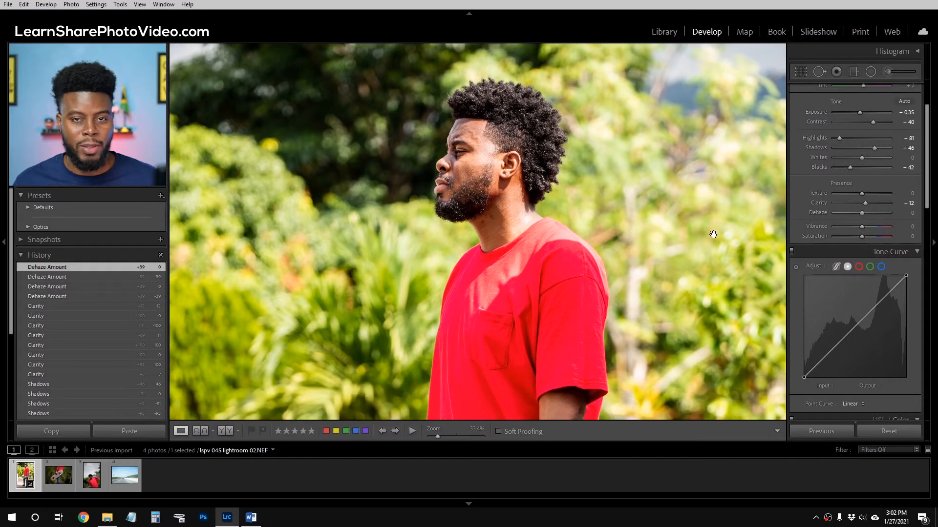
left_click_drag(681, 177, 644, 165)
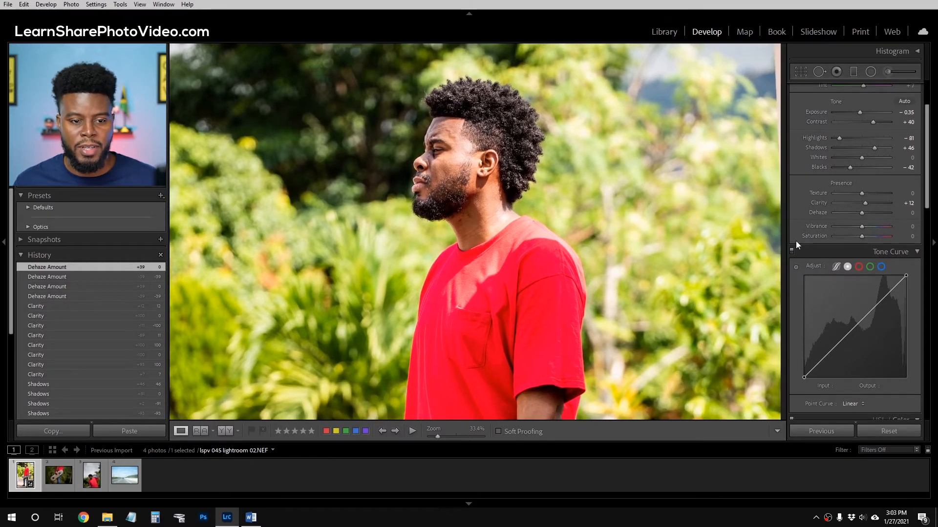
left_click_drag(862, 227, 865, 227)
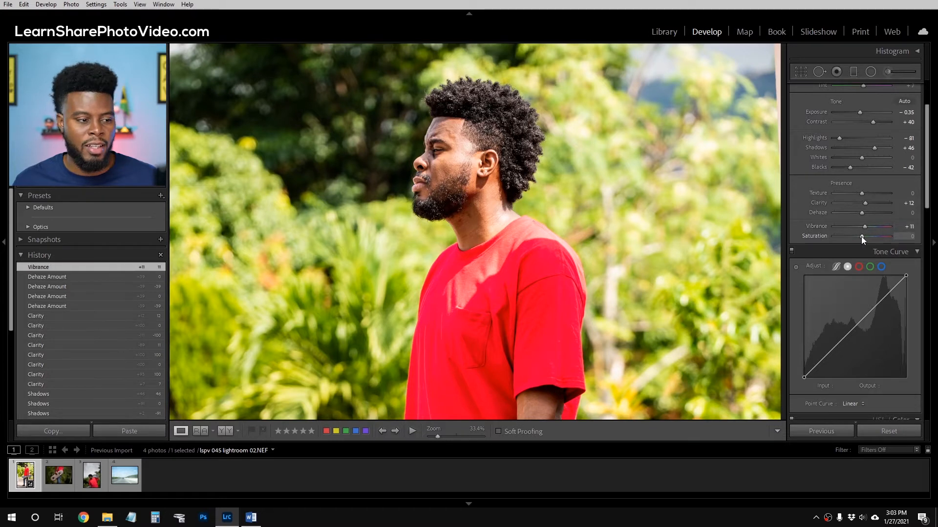
left_click_drag(863, 236, 864, 236)
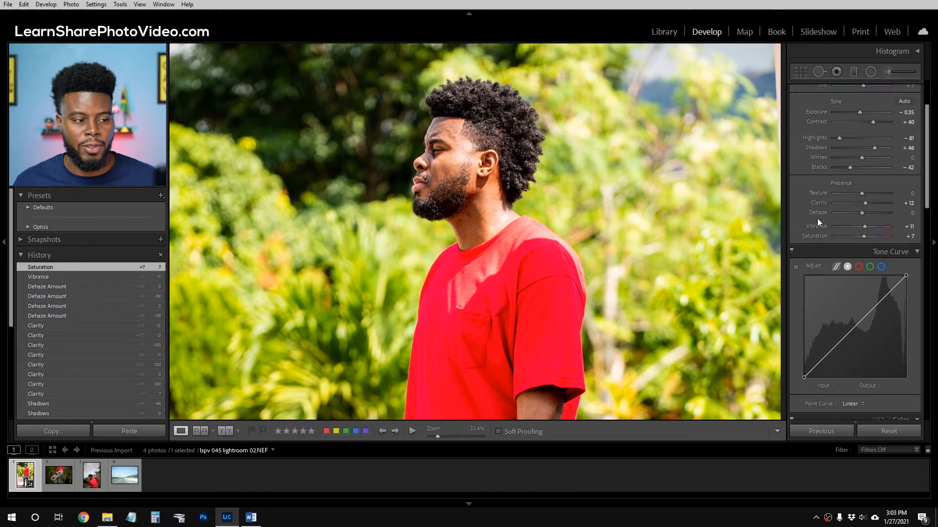
scroll(906, 177, "down", 3)
scroll(905, 177, "up", 3)
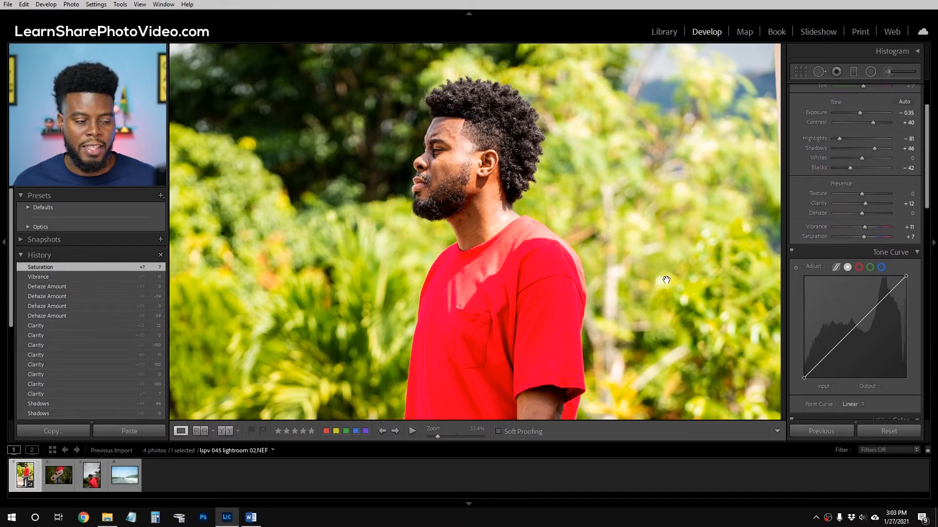
left_click(629, 230)
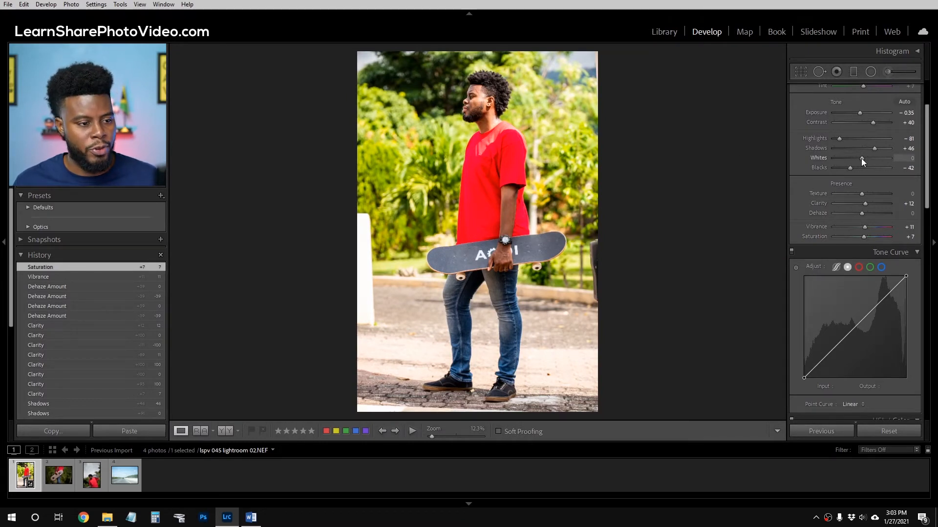
Try Whites at -100, and set them to -11.
left_click_drag(861, 158, 796, 158)
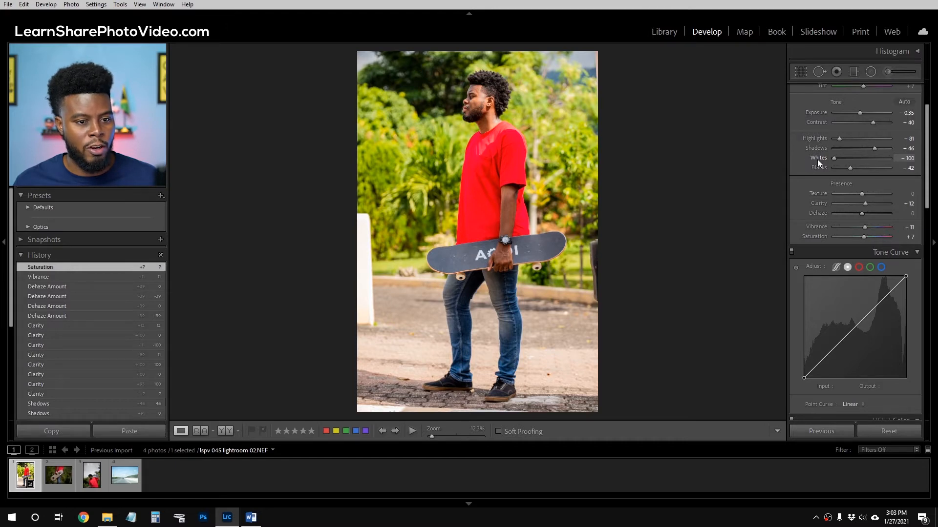
left_click_drag(833, 159, 859, 158)
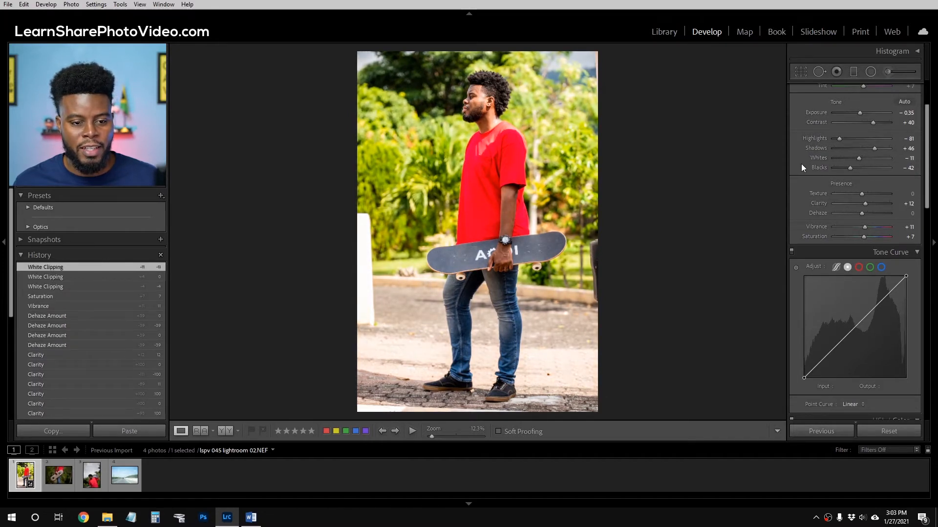
Move the tone curve's black point to input 26 and output 29 to fade the darkest tones.
scroll(801, 167, "down", 3)
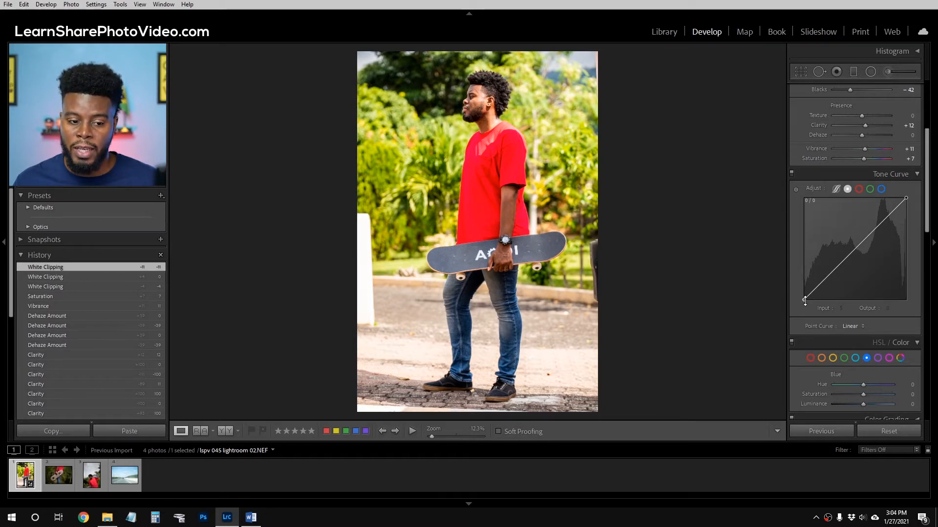
left_click_drag(805, 300, 811, 290)
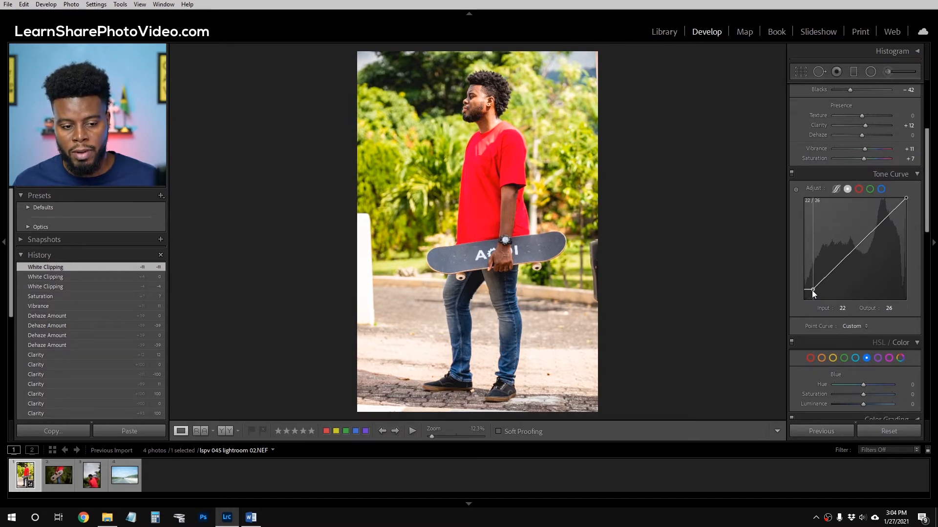
left_click_drag(812, 291, 811, 291)
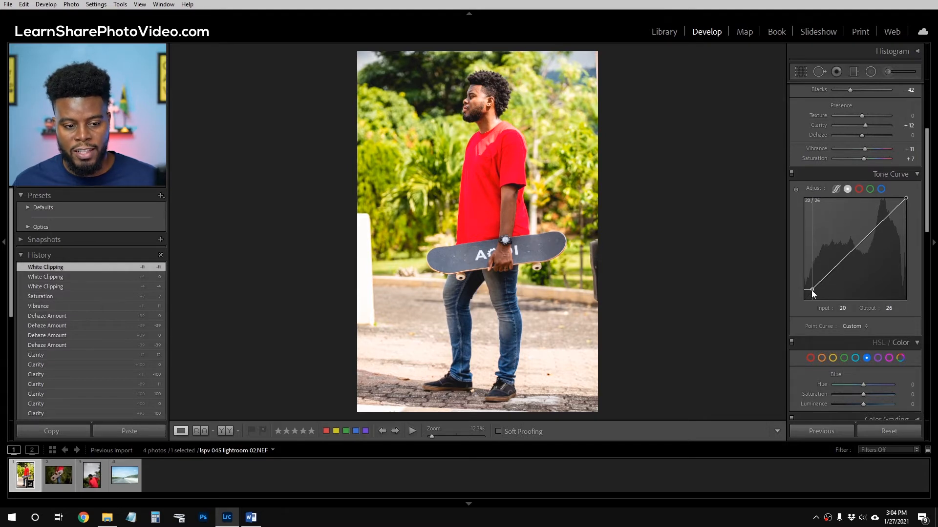
left_click_drag(811, 290, 813, 289)
Inspect the jeans and skateboard up close, compare them side by side with the original, and return to the full photo.
left_click(481, 281)
left_click_drag(490, 293, 506, 237)
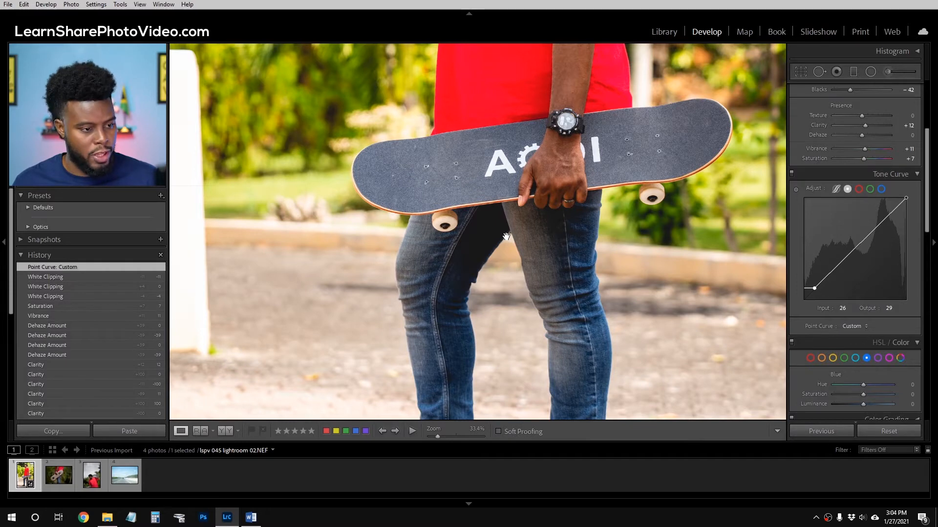
key("y")
left_click_drag(509, 235, 477, 233)
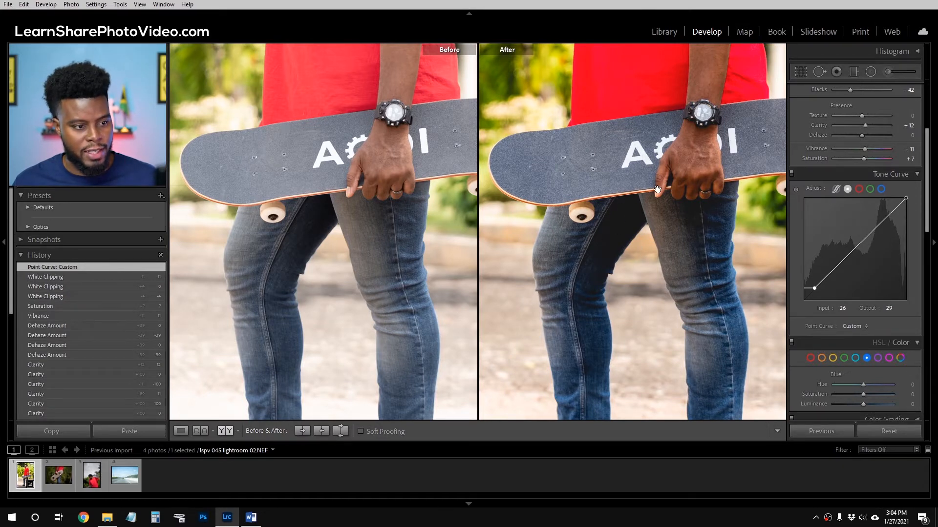
key("y")
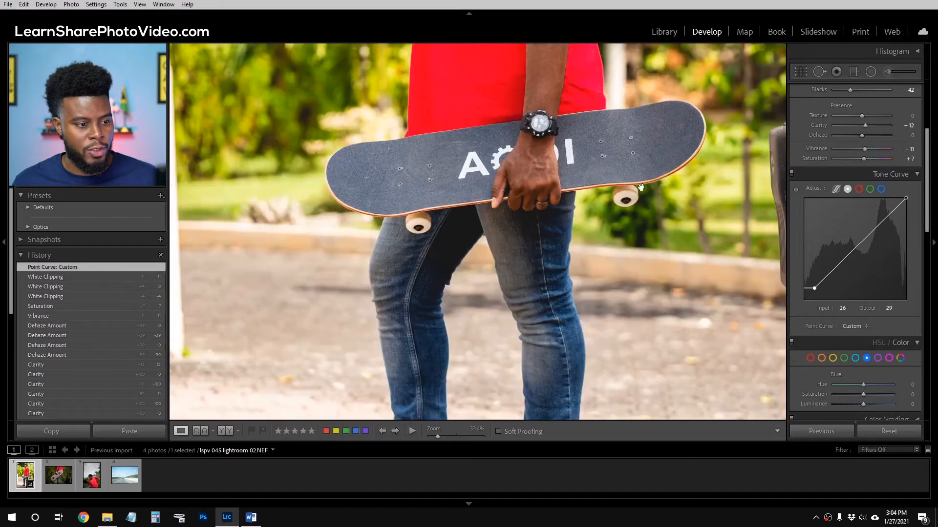
left_click(513, 209)
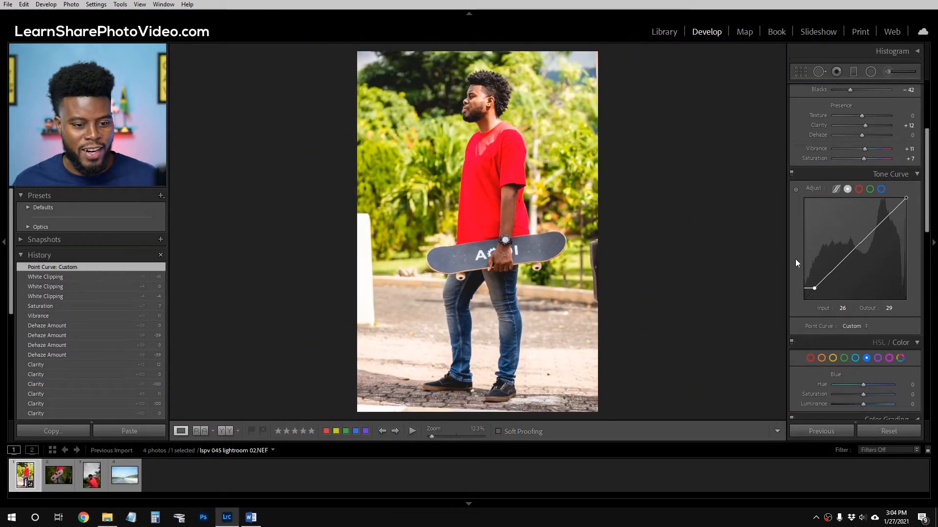
Try Saturation at -100 for the Red color range in HSL/Color, and set it to -13.
scroll(803, 256, "down", 4)
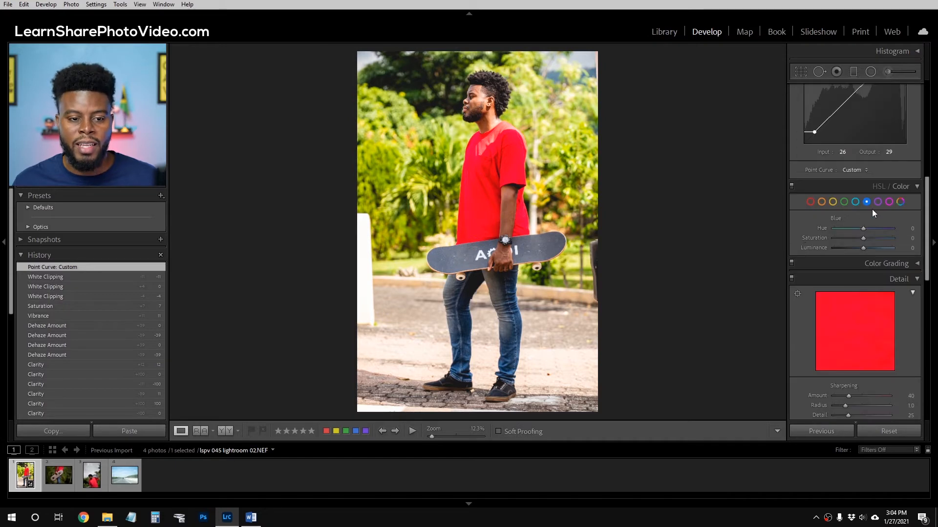
left_click(811, 202)
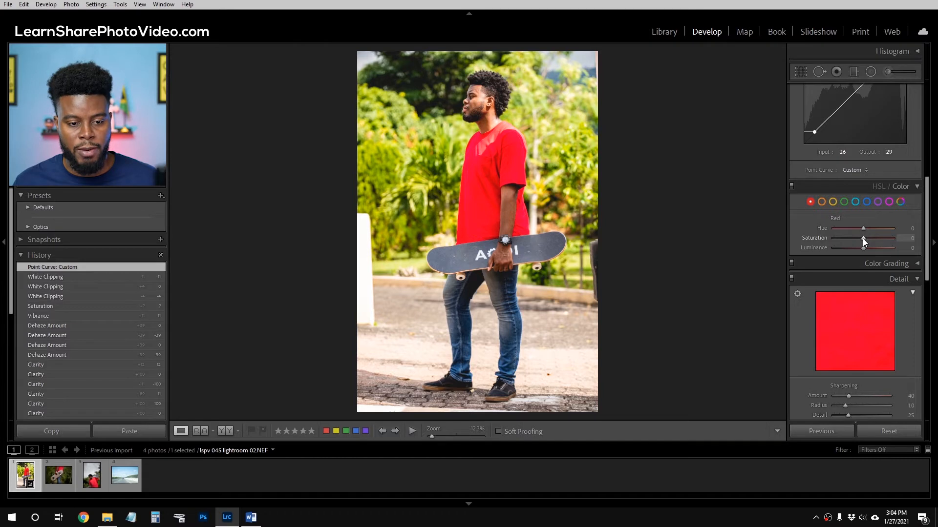
left_click_drag(862, 238, 833, 238)
double_click(833, 238)
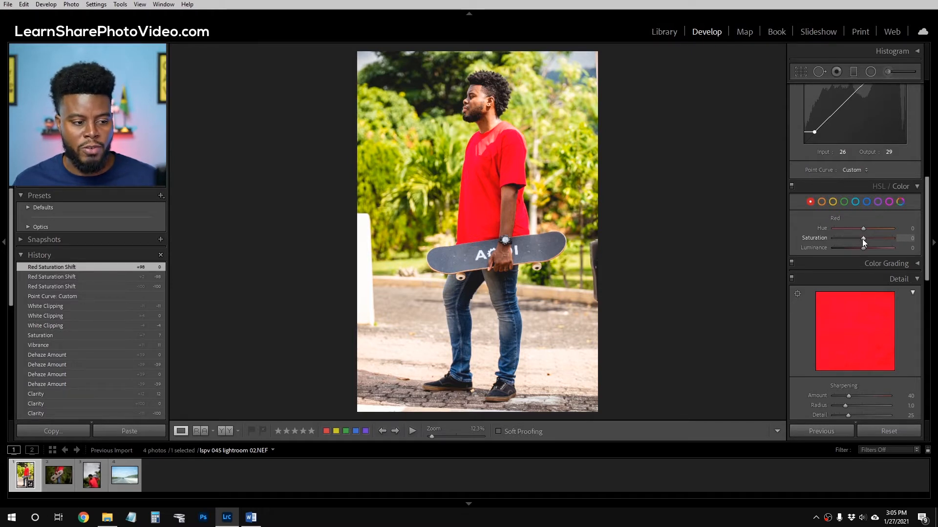
left_click_drag(863, 238, 859, 239)
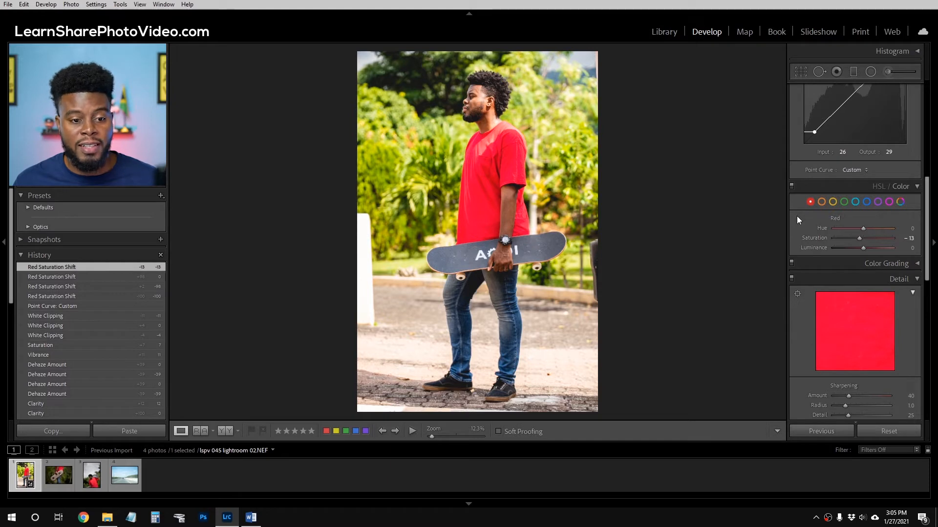
Set Saturation to +67 for the Green color range and +57 for the Yellow color range in HSL/Color.
left_click(844, 203)
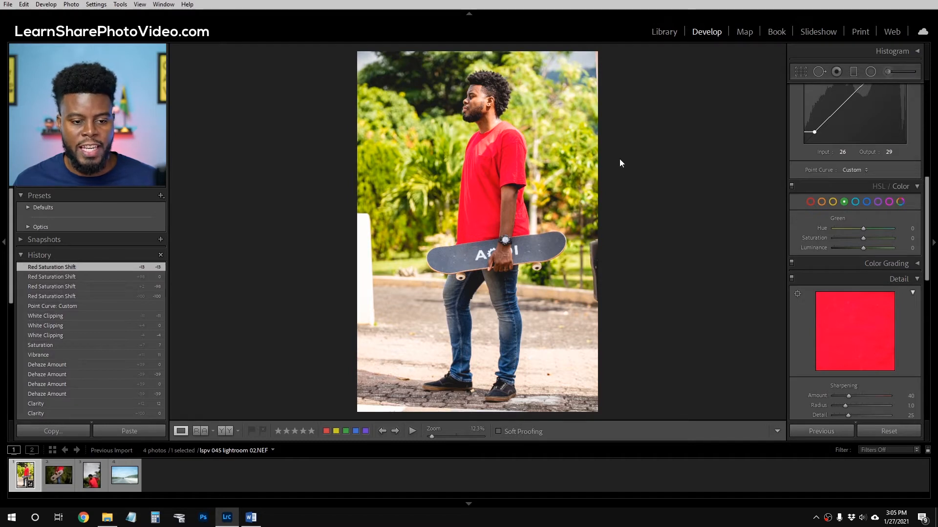
left_click_drag(863, 239, 915, 246)
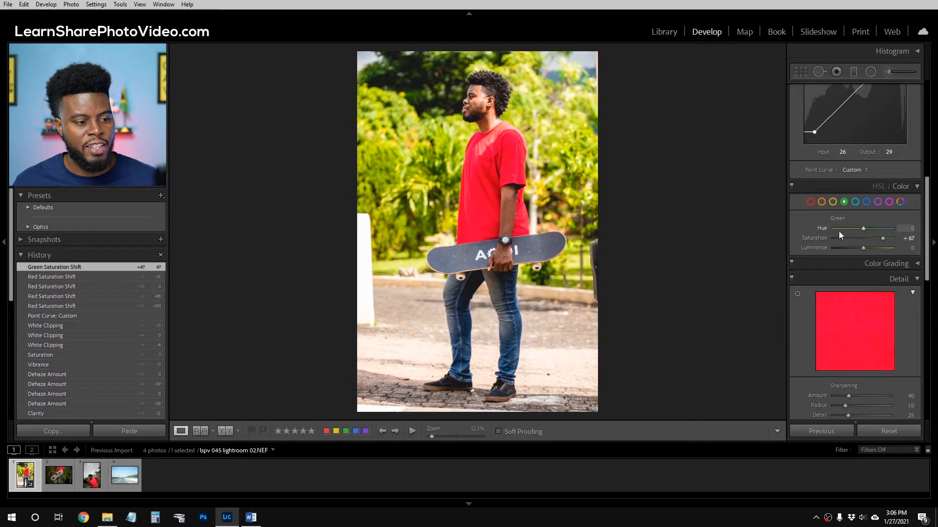
left_click(833, 203)
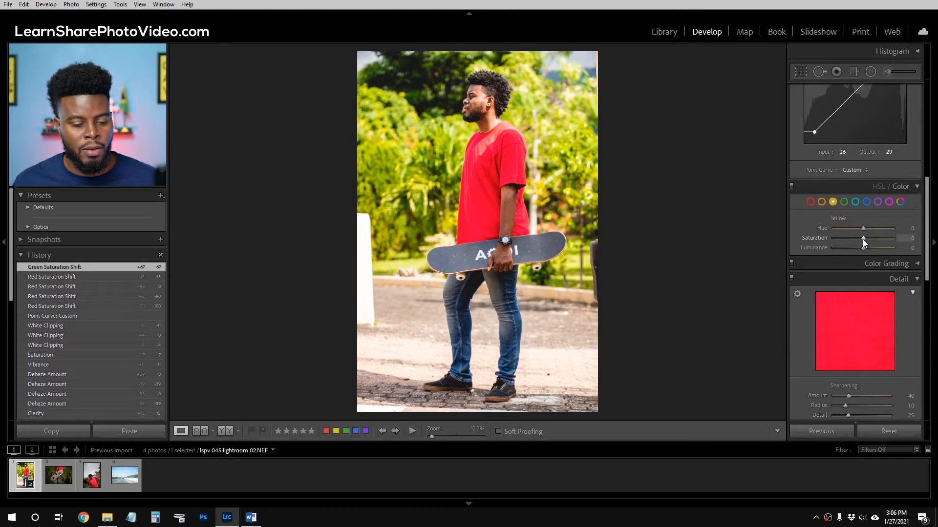
left_click_drag(872, 239, 883, 240)
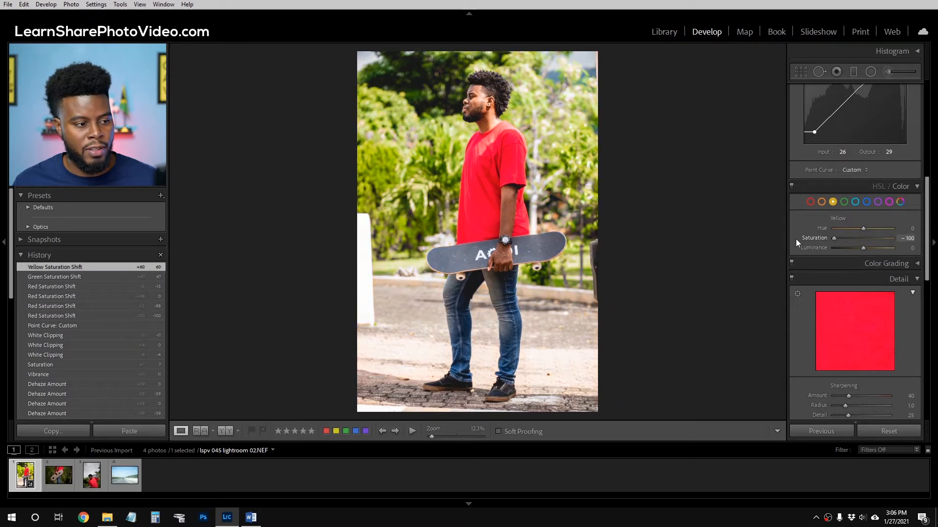
left_click_drag(834, 243, 880, 242)
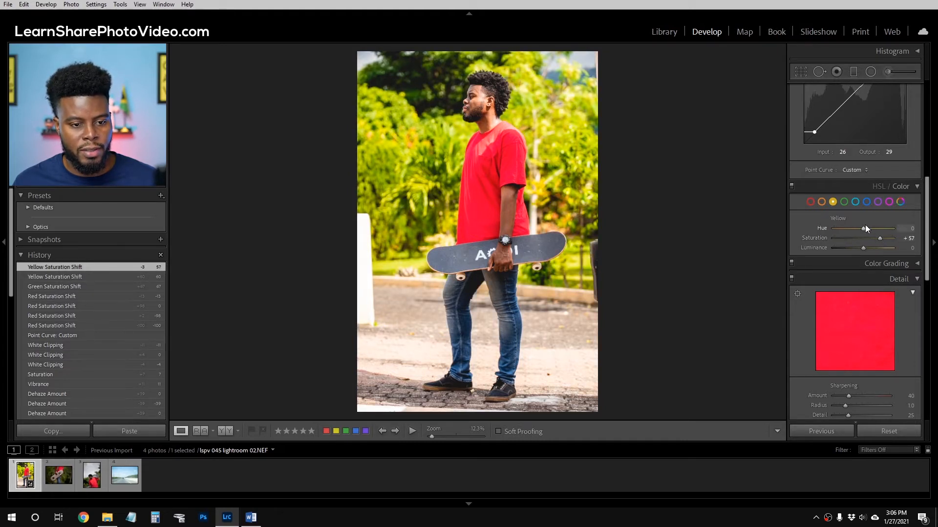
Set Saturation to +47 for the Blue color range to strengthen the jeans' color.
left_click(867, 201)
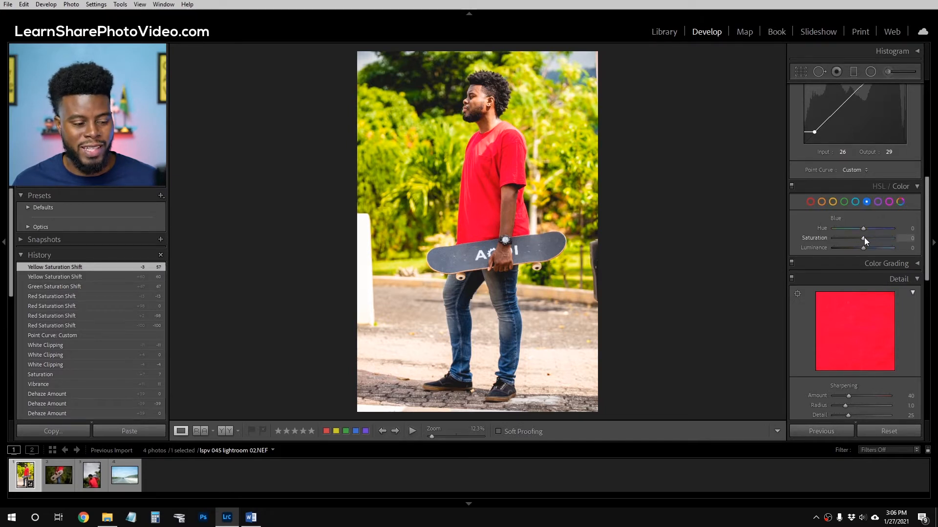
left_click_drag(864, 238, 878, 238)
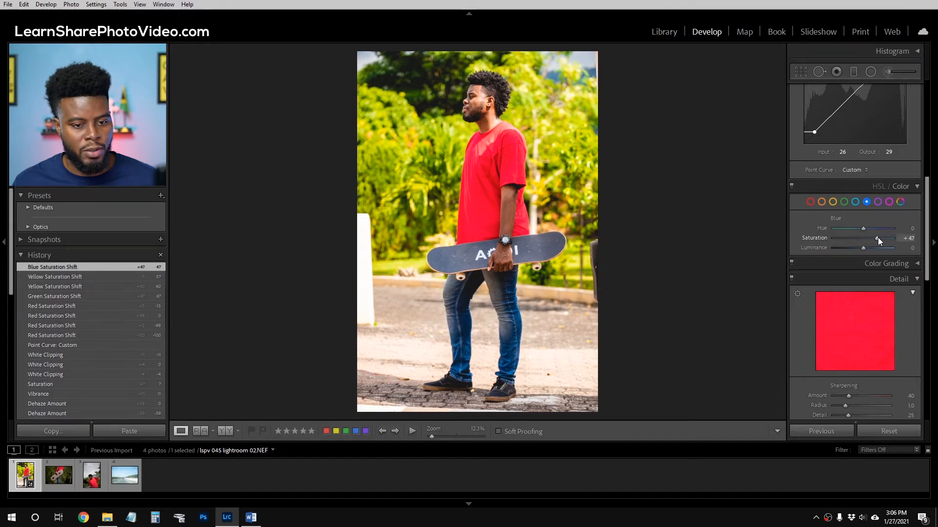
Try Saturation at -100 for the Orange color range on a close-up of the face, and reset it to 0.
left_click(821, 202)
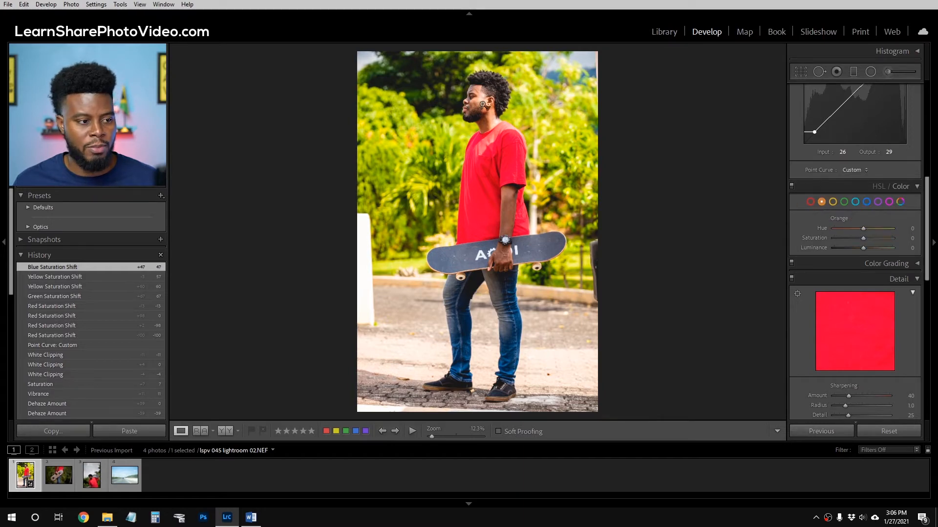
left_click(480, 100)
left_click_drag(497, 99, 505, 188)
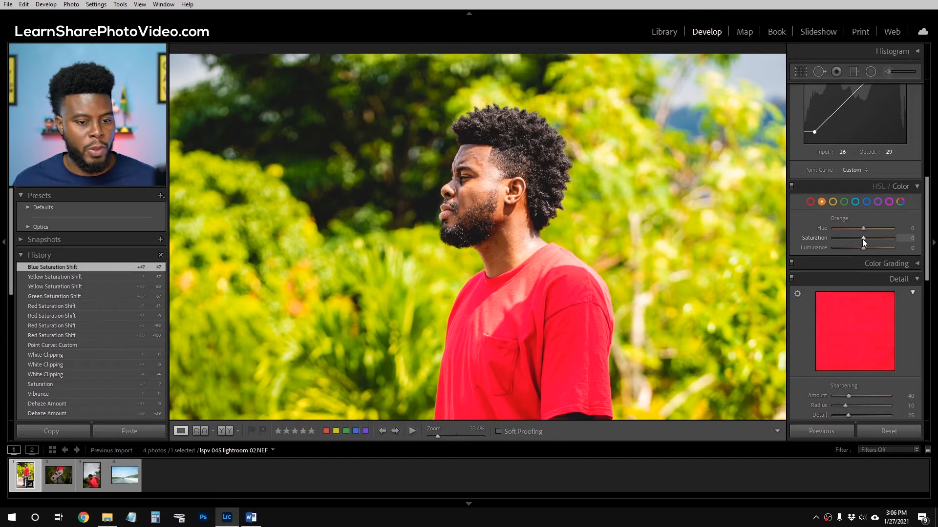
left_click_drag(863, 239, 793, 238)
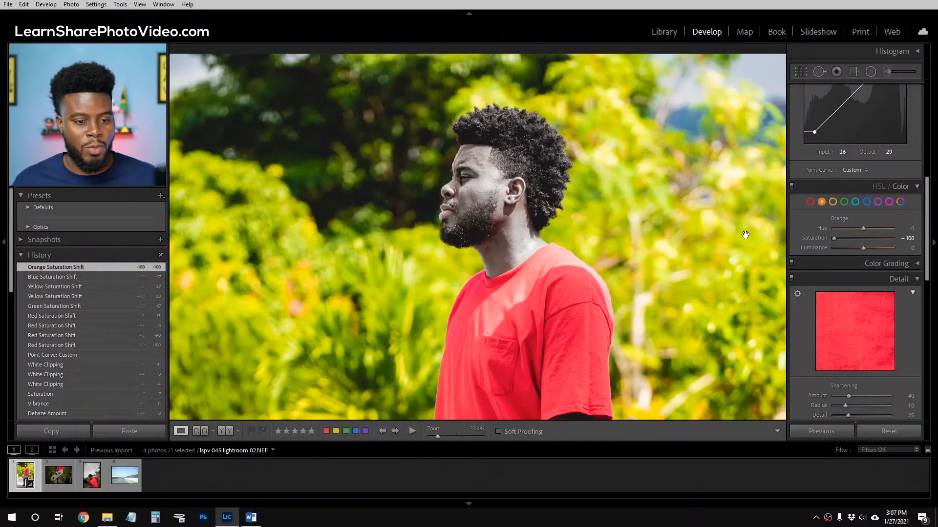
double_click(834, 238)
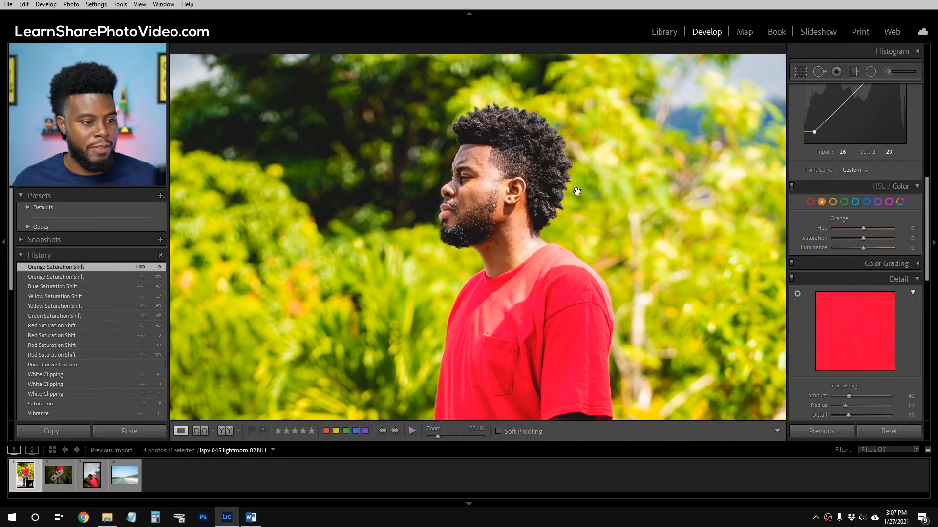
Try Hue at -100 and +100 for the Green color range, and set it to +48 on the full photo.
left_click(844, 202)
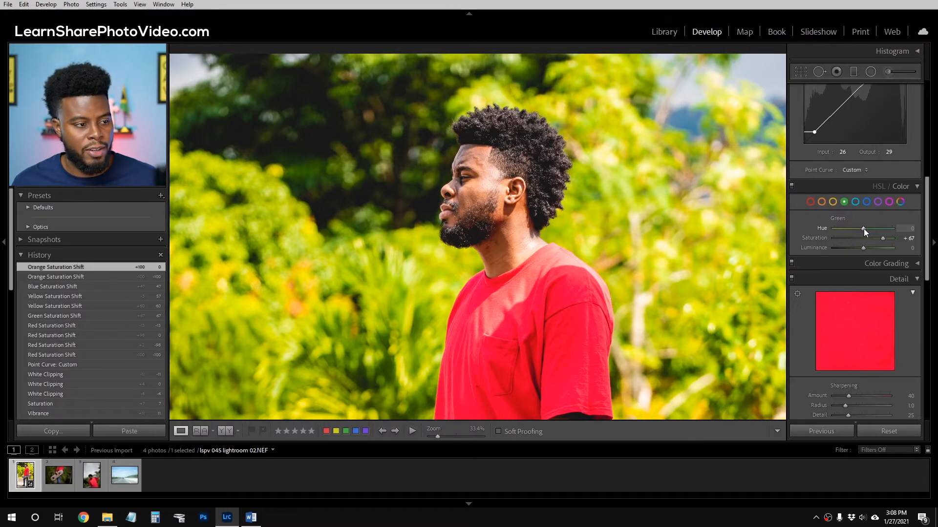
left_click_drag(863, 229, 831, 231)
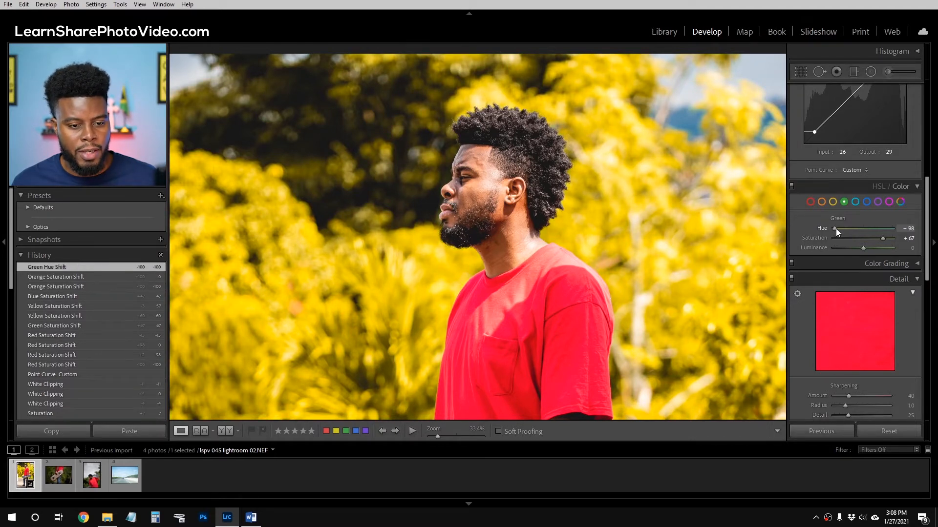
left_click_drag(836, 228, 895, 230)
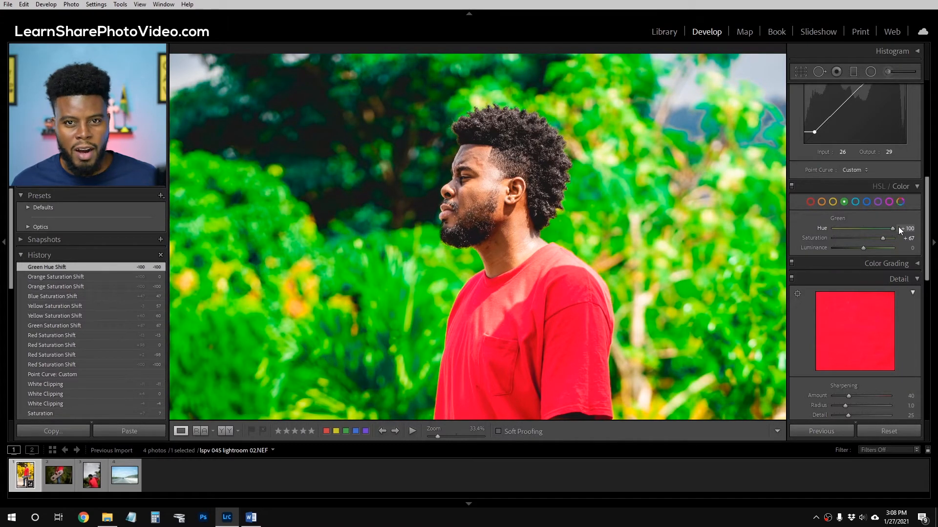
left_click(607, 198)
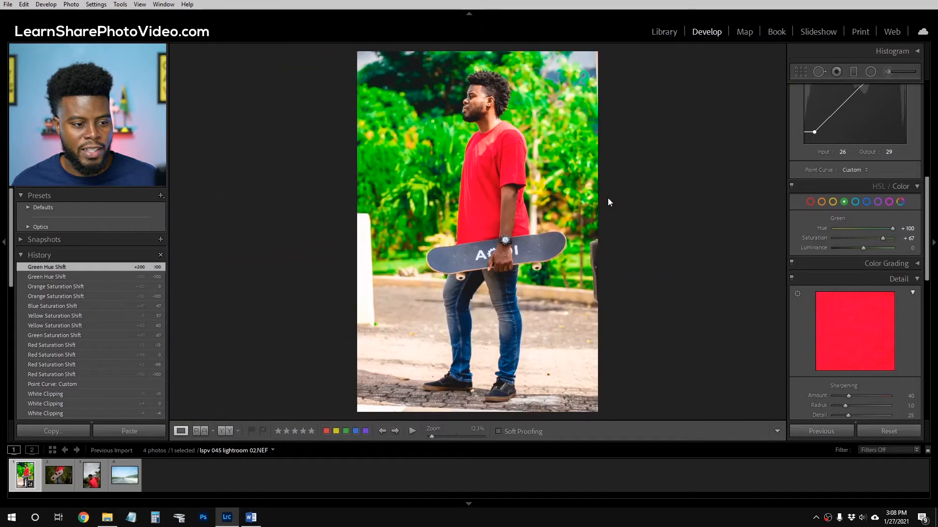
double_click(894, 230)
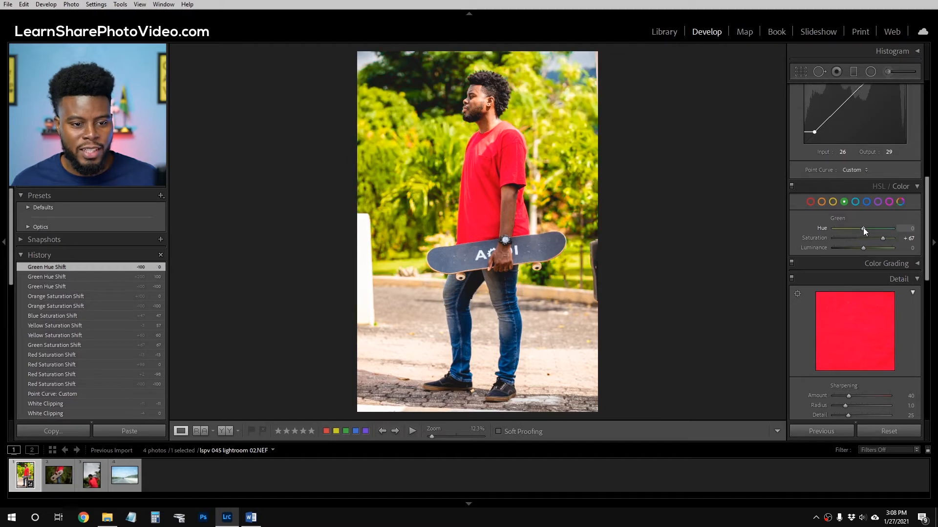
left_click_drag(863, 230, 878, 231)
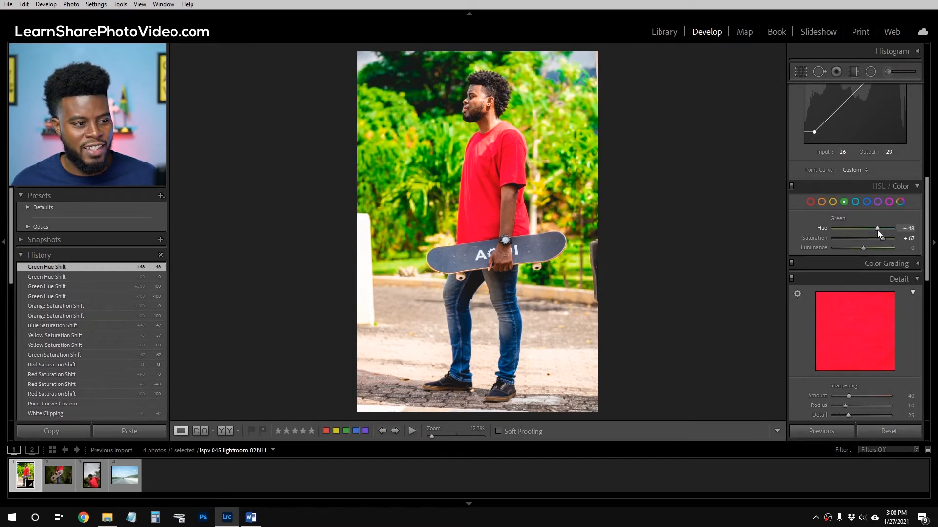
Try Hue at +75 and -100 for the Red color range, and reset it to 0.
left_click(812, 203)
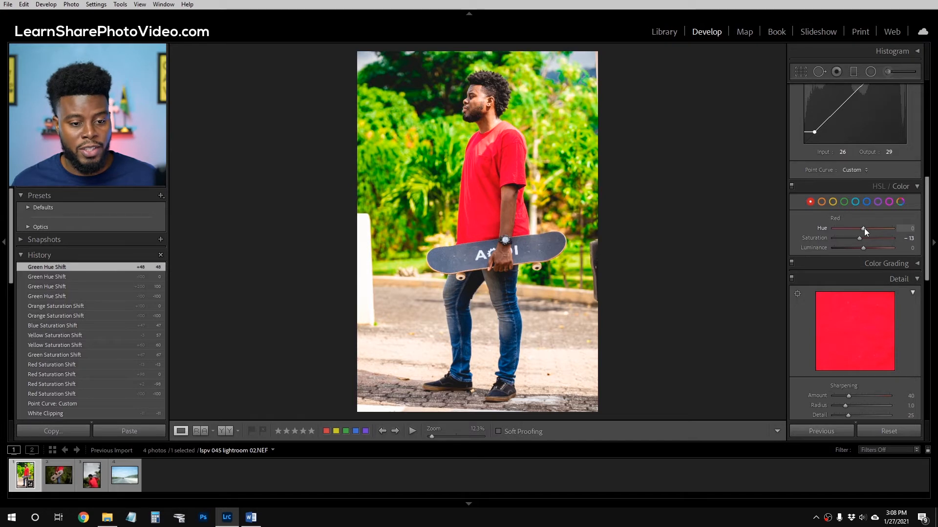
left_click_drag(865, 229, 815, 230)
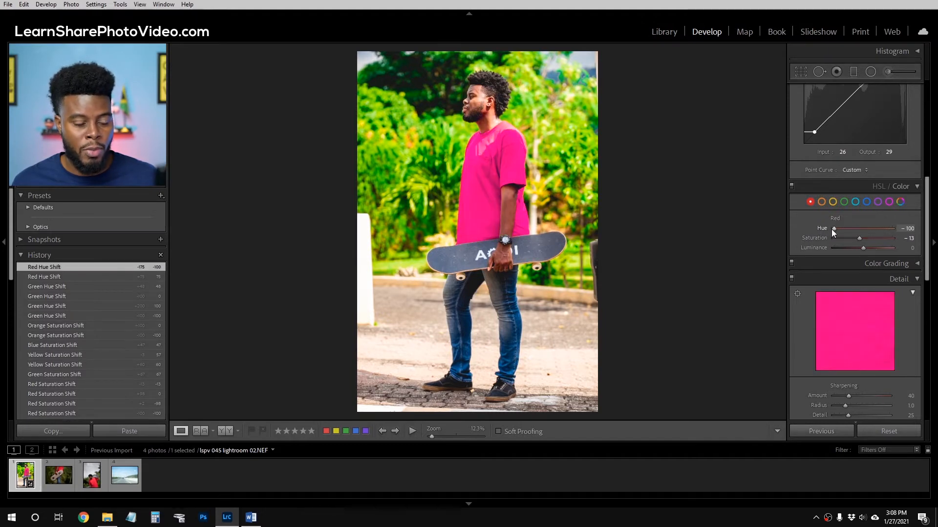
double_click(836, 228)
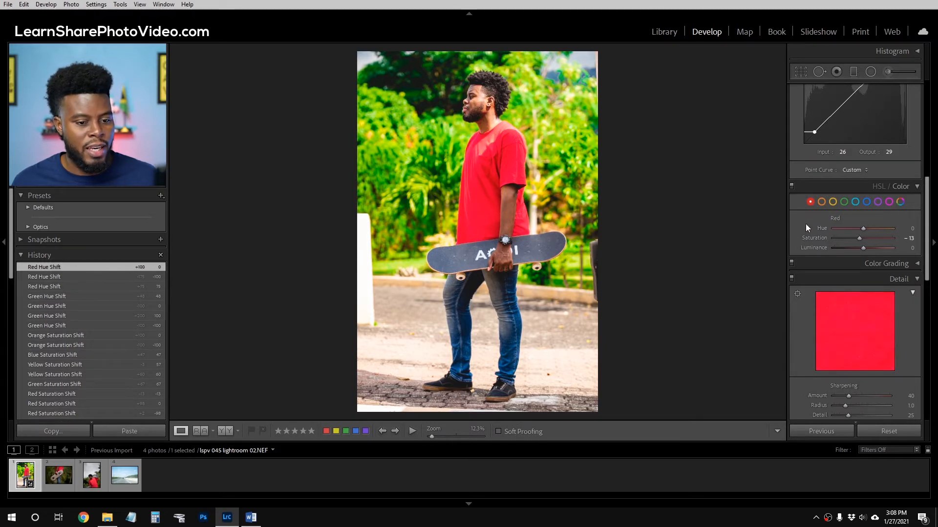
Set the Sharpening Amount to 71 in Detail.
scroll(806, 227, "down", 2)
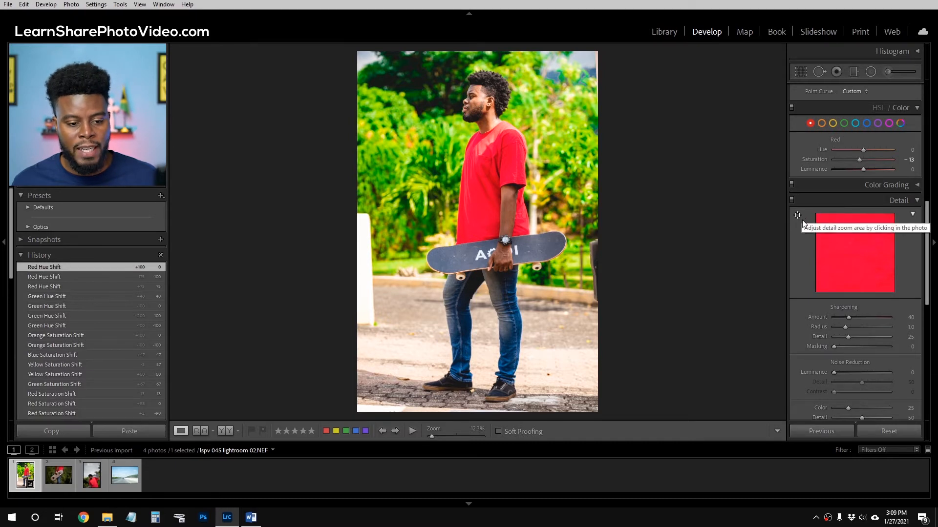
scroll(806, 220, "down", 2)
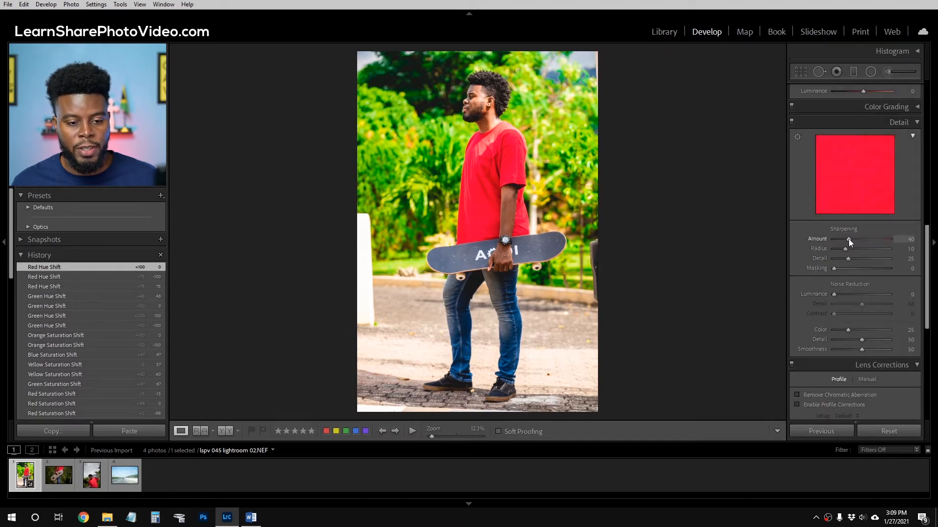
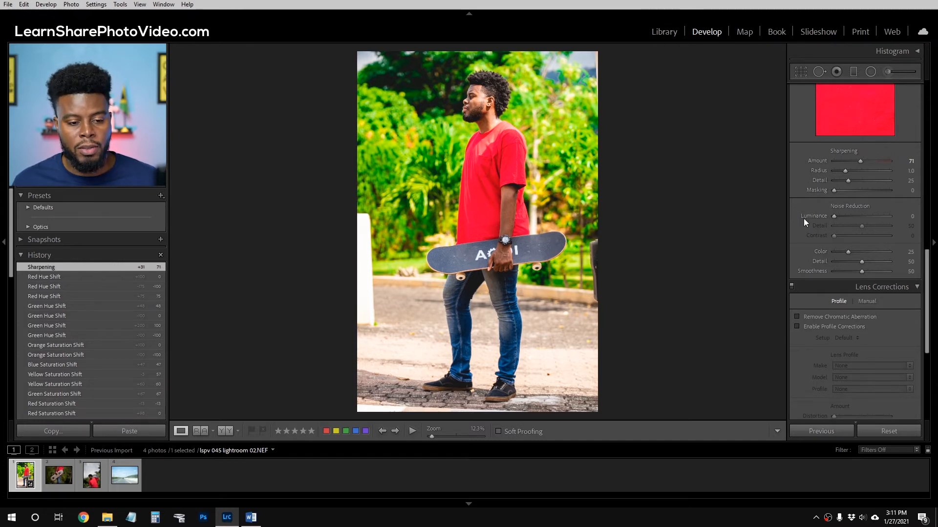
Compare the photo with and without profile corrections in Lens Corrections, and leave Enable Profile Corrections on with Remove Chromatic Aberration off.
scroll(804, 218, "down", 3)
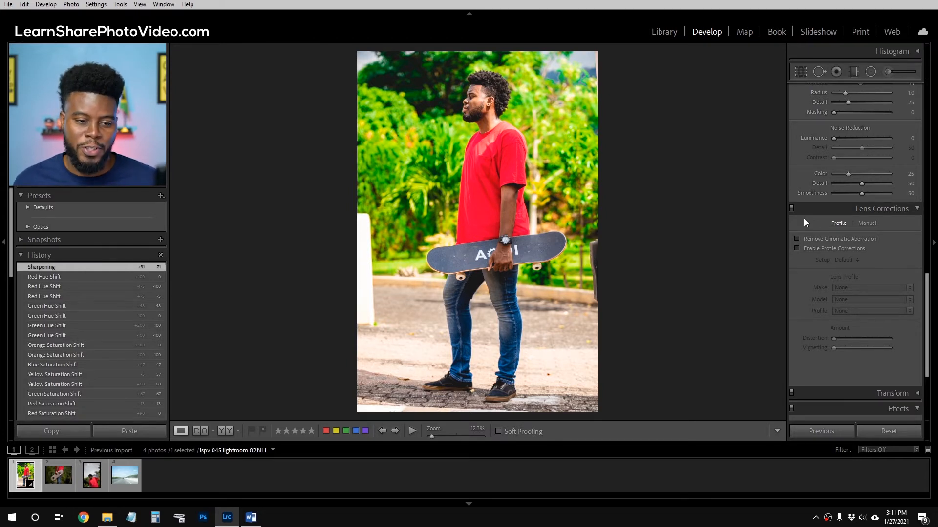
left_click(797, 249)
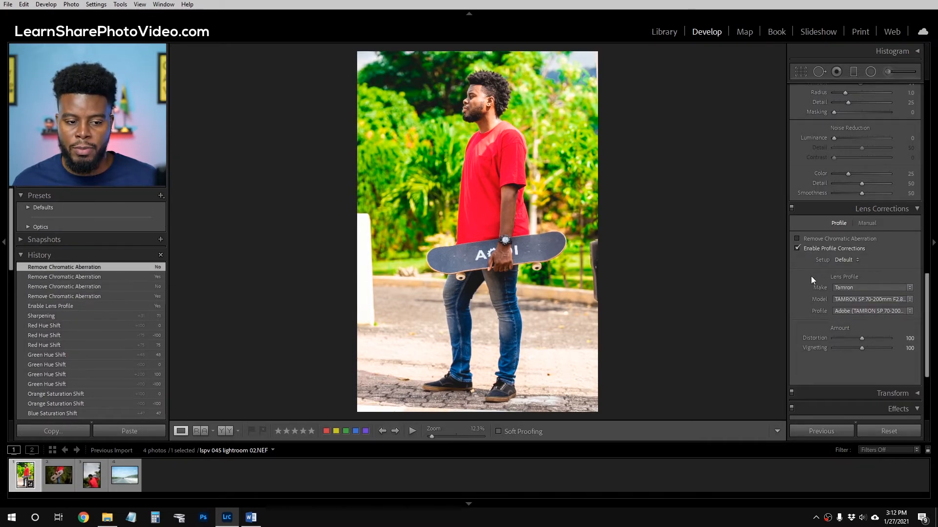
left_click(798, 250)
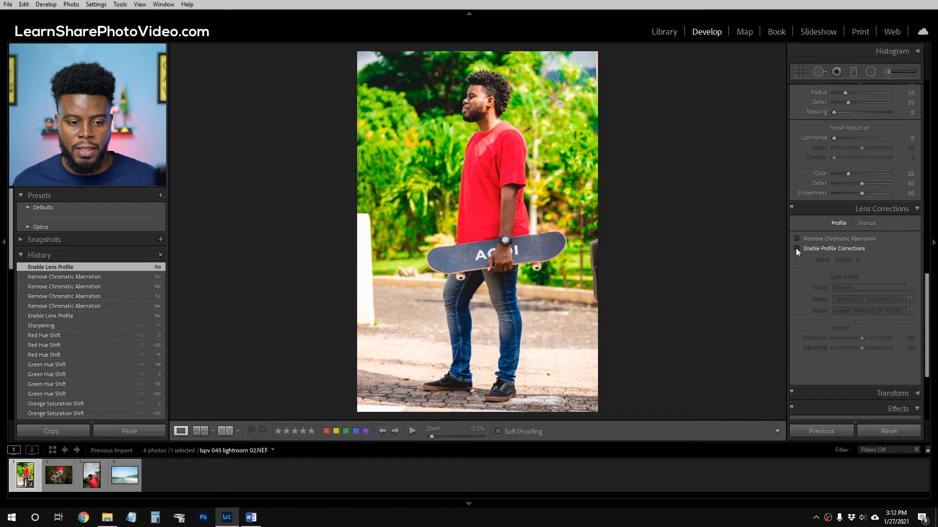
left_click(798, 248)
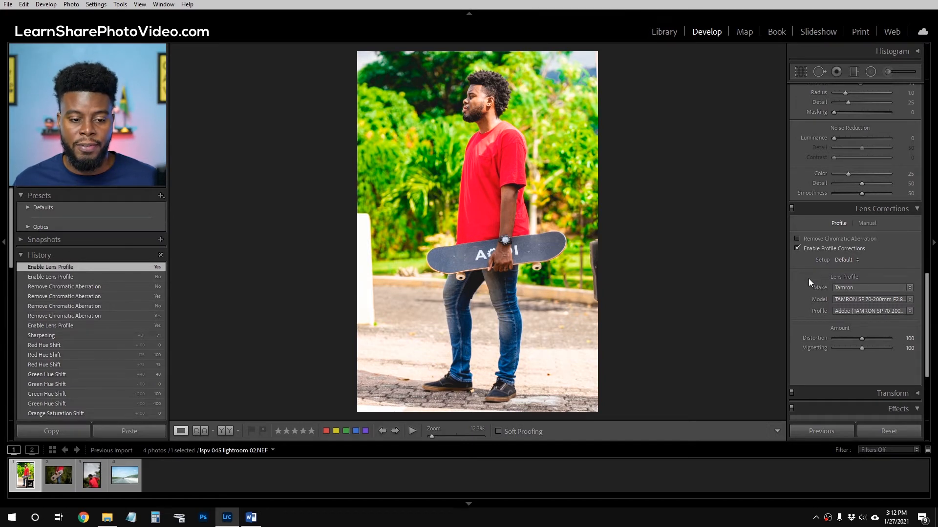
Display the info overlay with the camera, exposure and lens details on the photo.
key("i")
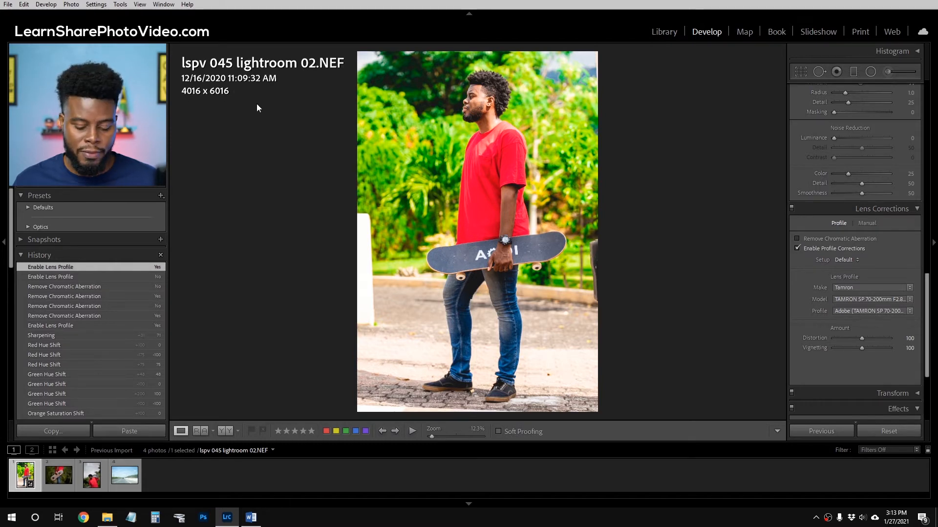
key("i")
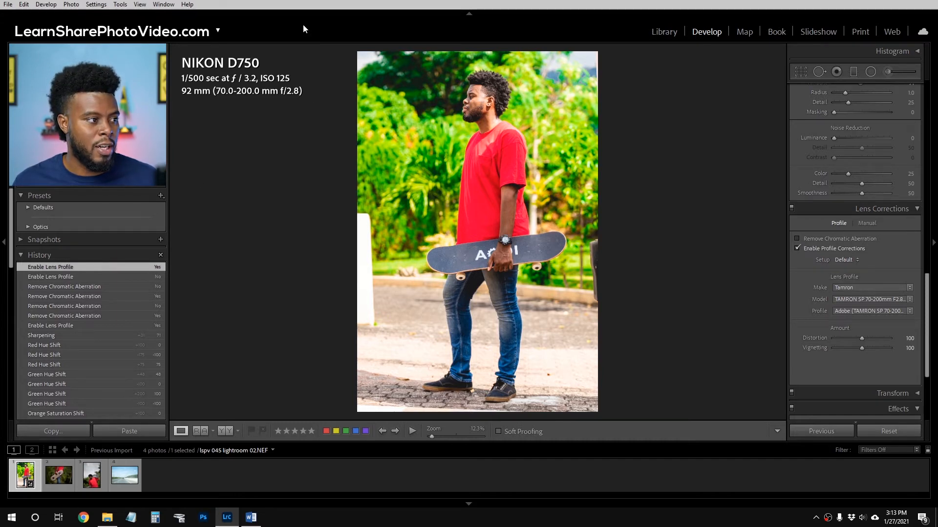
Enlarge the photo by hiding the module picker, the presets and history panel and the filmstrip, keeping the adjustments panel open.
left_click(468, 13)
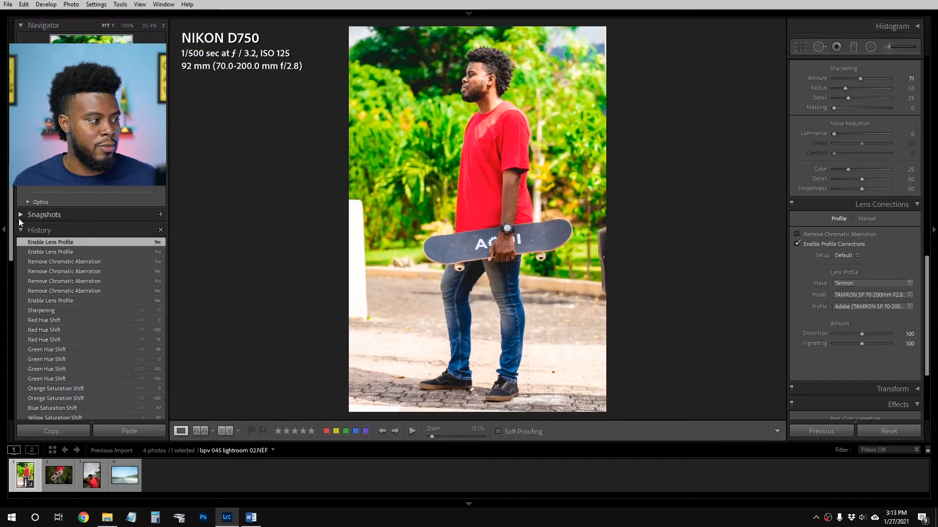
left_click(5, 229)
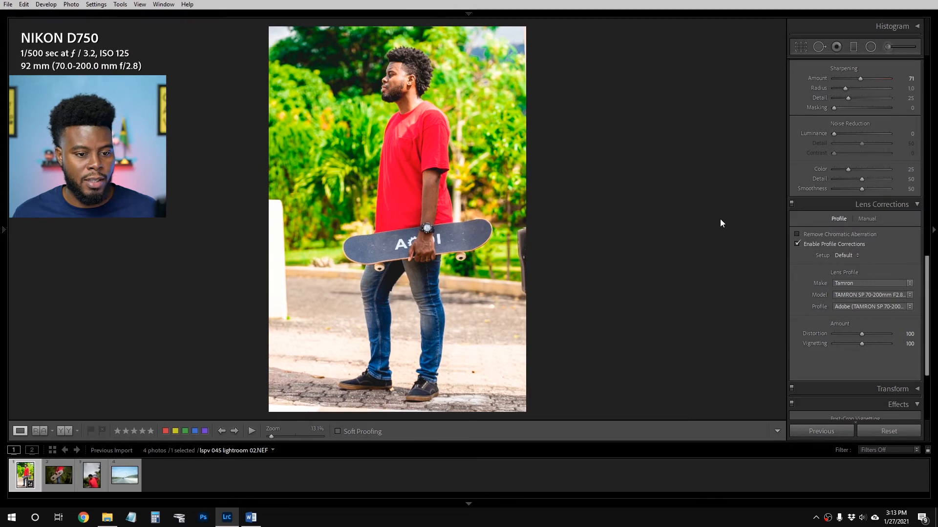
left_click(935, 234)
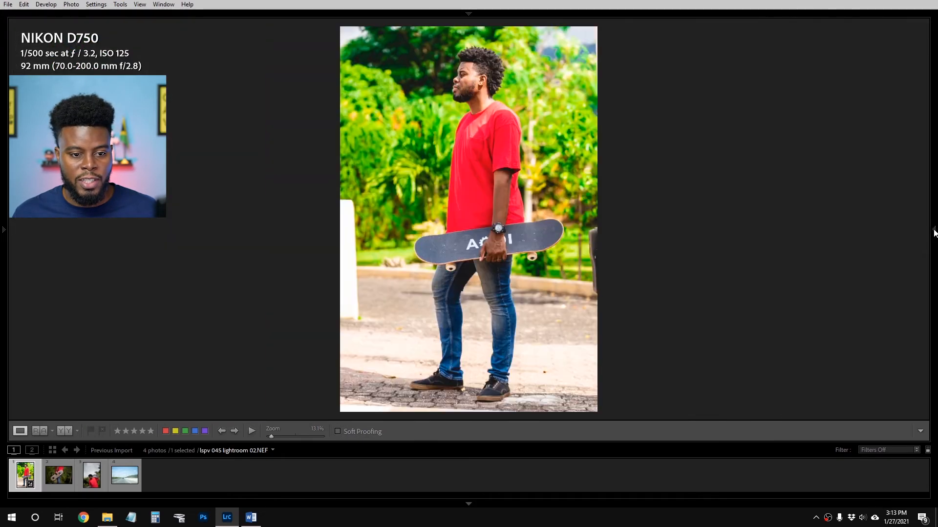
left_click(470, 504)
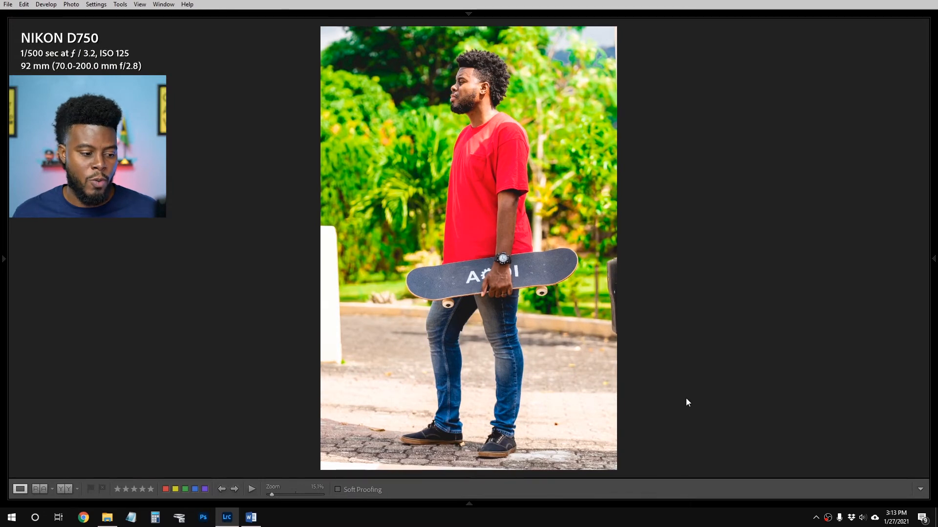
left_click(932, 262)
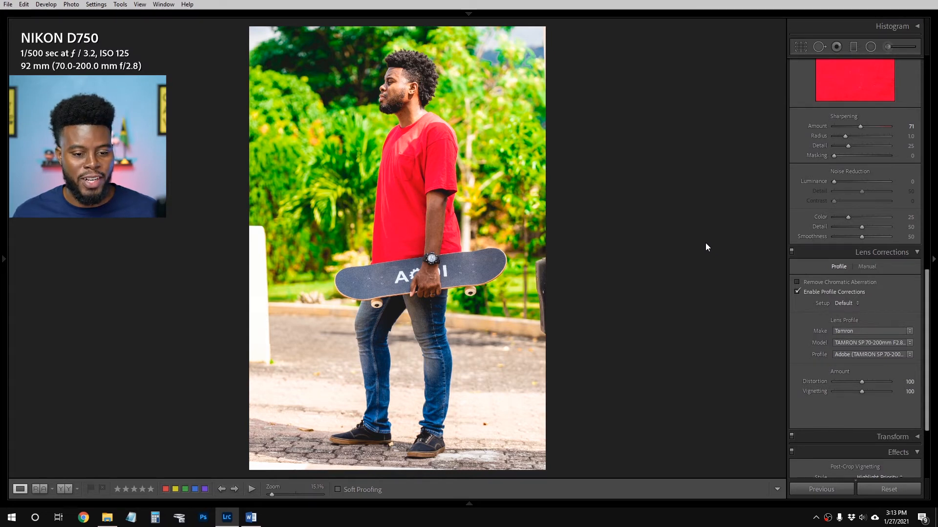
scroll(798, 332, "down", 2)
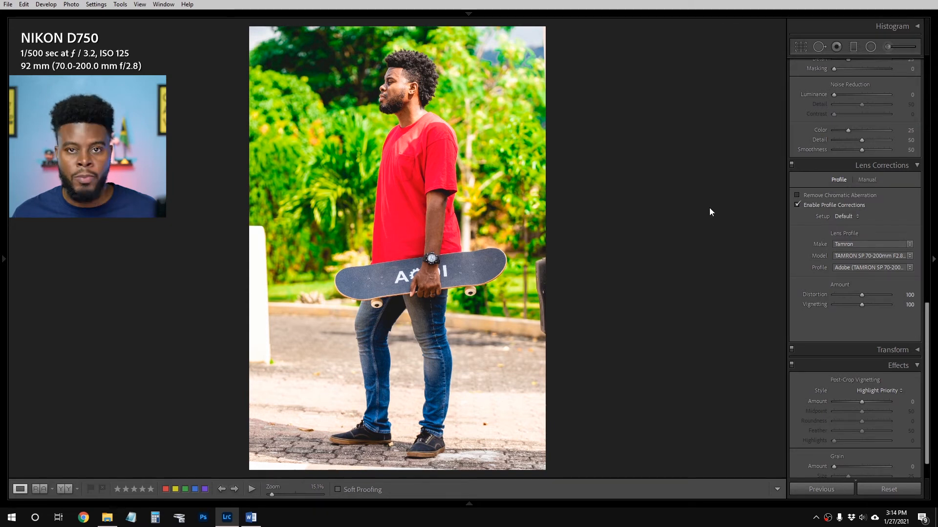
Try a Post-Crop Vignetting Amount of -40 in Effects and reset it to 0.
scroll(805, 298, "down", 1)
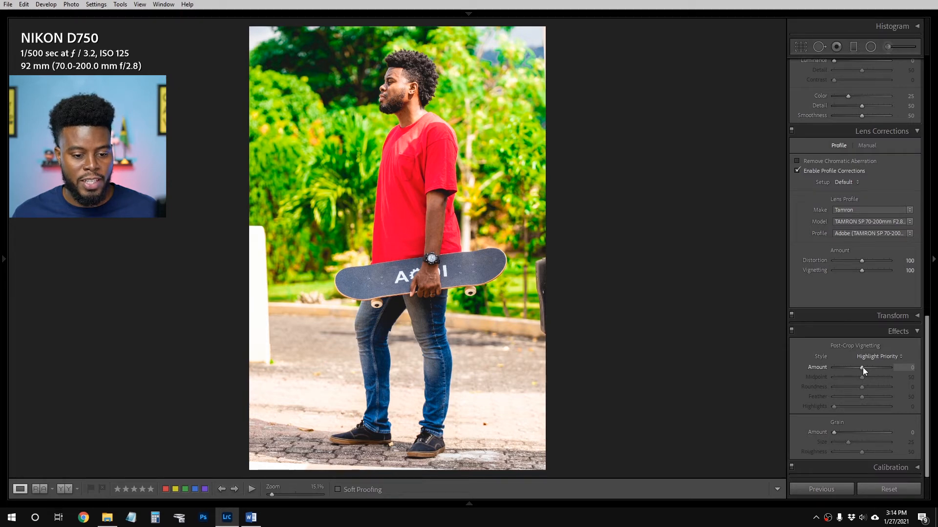
mouse_move(863, 368)
left_mouse_down()
mouse_move(840, 368)
mouse_move(849, 368)
left_mouse_up()
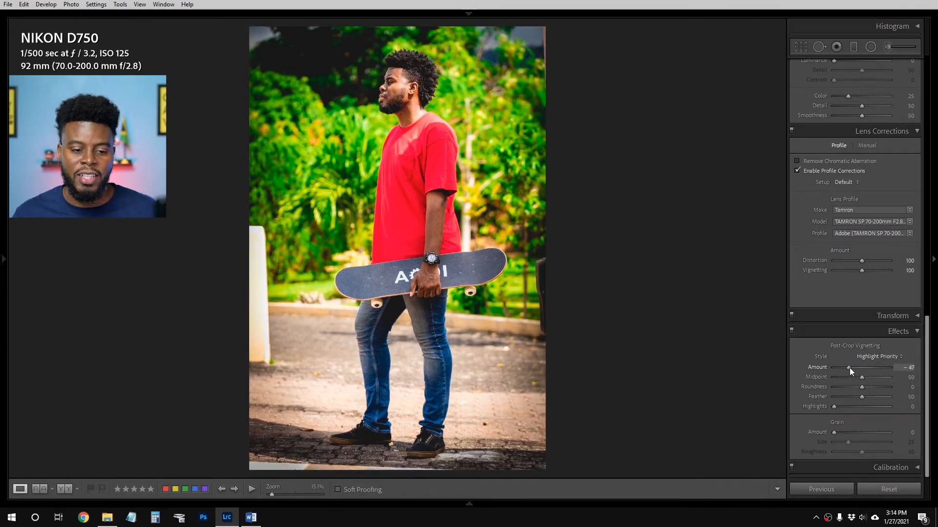
left_click_drag(849, 367, 851, 367)
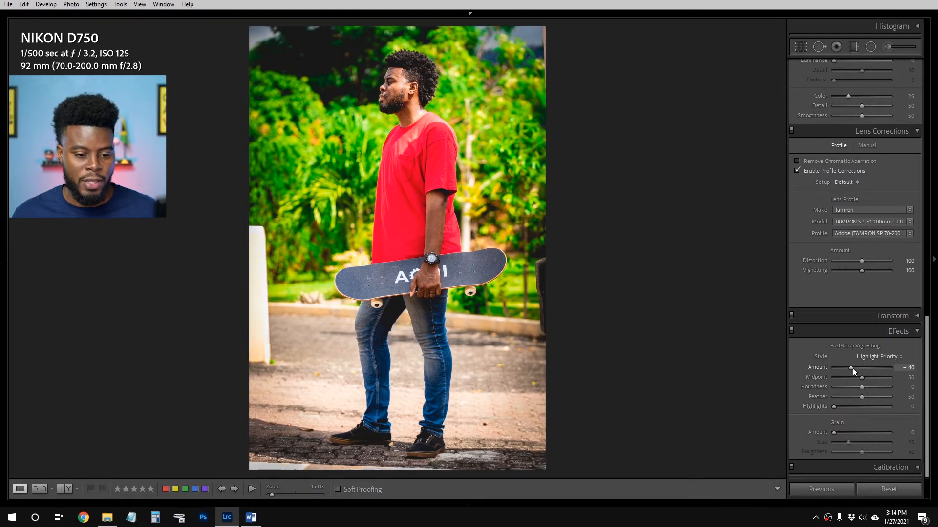
double_click(852, 368)
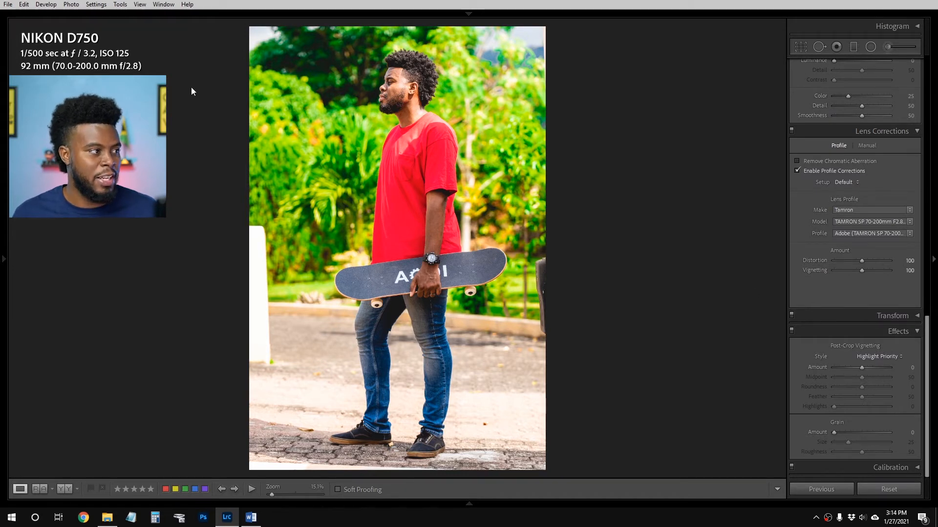
Hide the info overlay and show the before and after versions side by side in full screen with the adjustments panel open.
key("i")
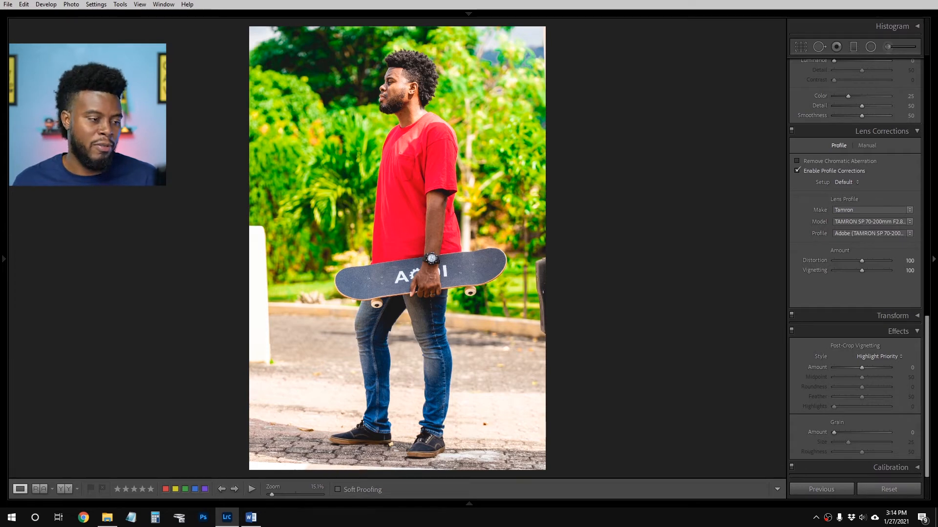
key("y")
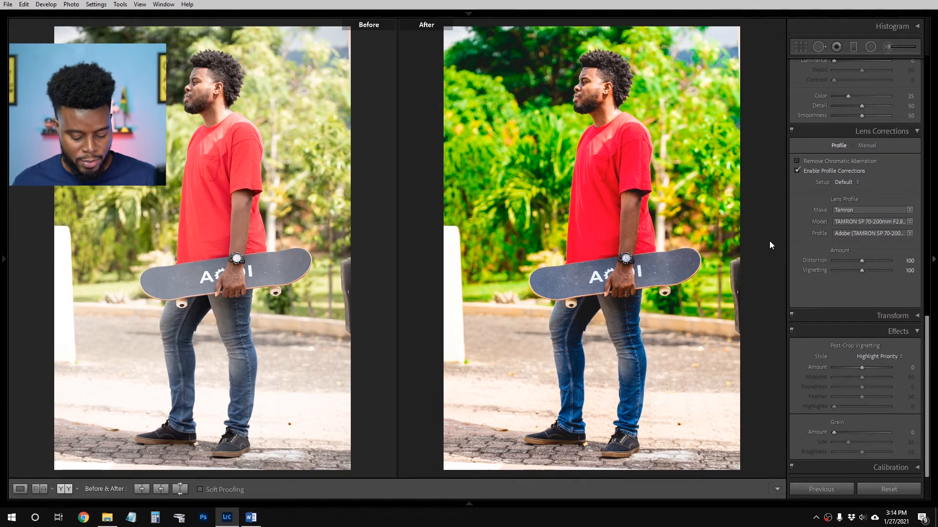
key("ctrl+shift+f")
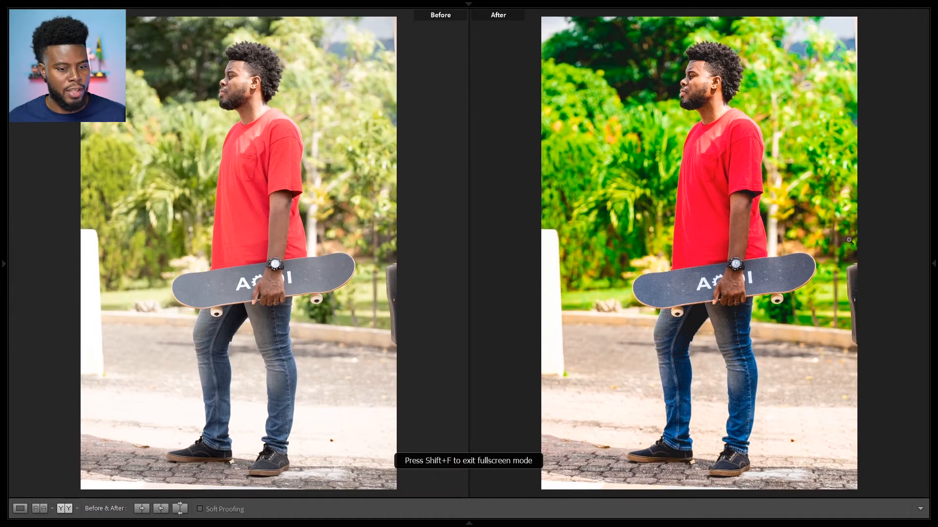
left_click(933, 264)
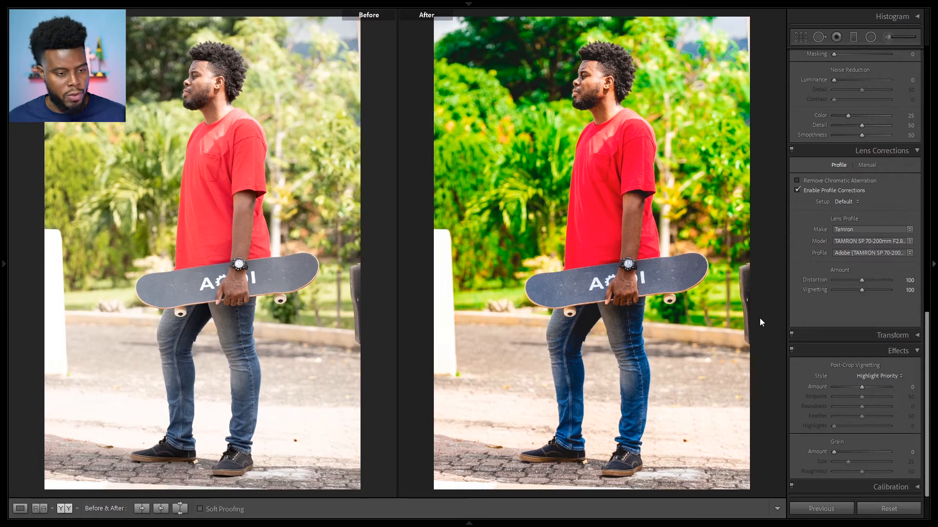
Try a 1 x 1 aspect ratio with Crop & Straighten and reset the crop.
key("r")
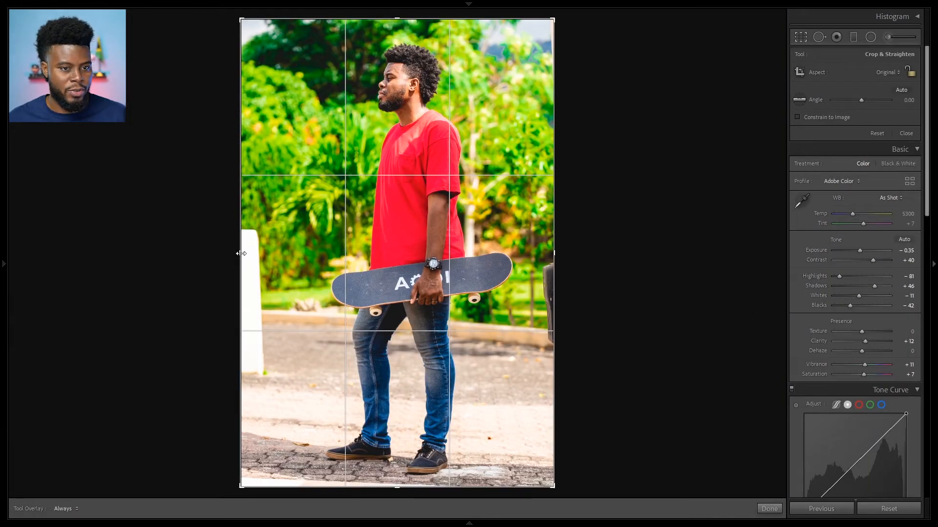
left_click(893, 71)
left_click(881, 118)
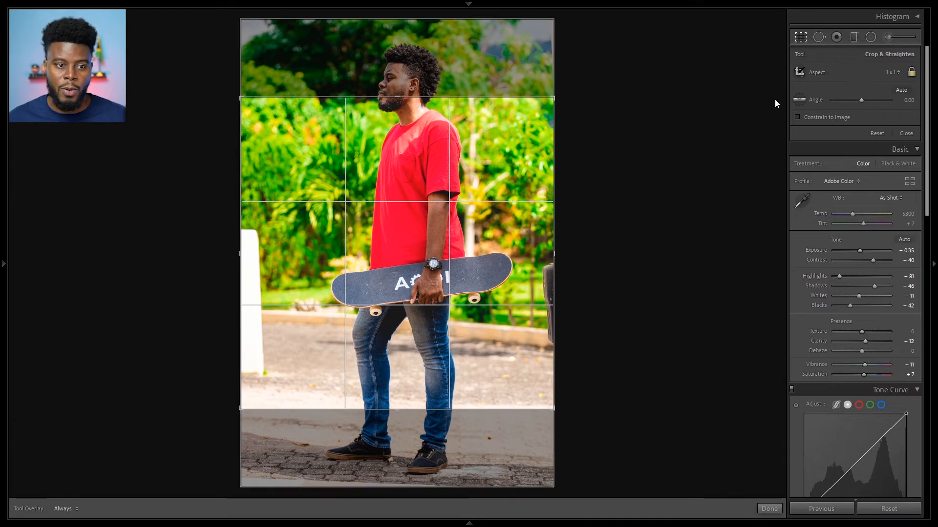
left_click(877, 133)
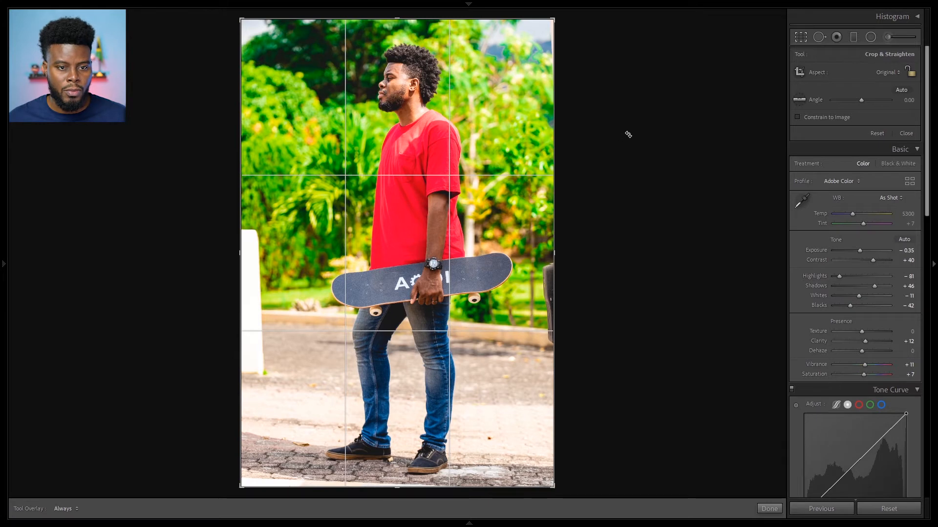
Crop in the photo's left and right sides past the white pillar and the dark object, rotate it 0.05, and apply the crop.
left_click(885, 73)
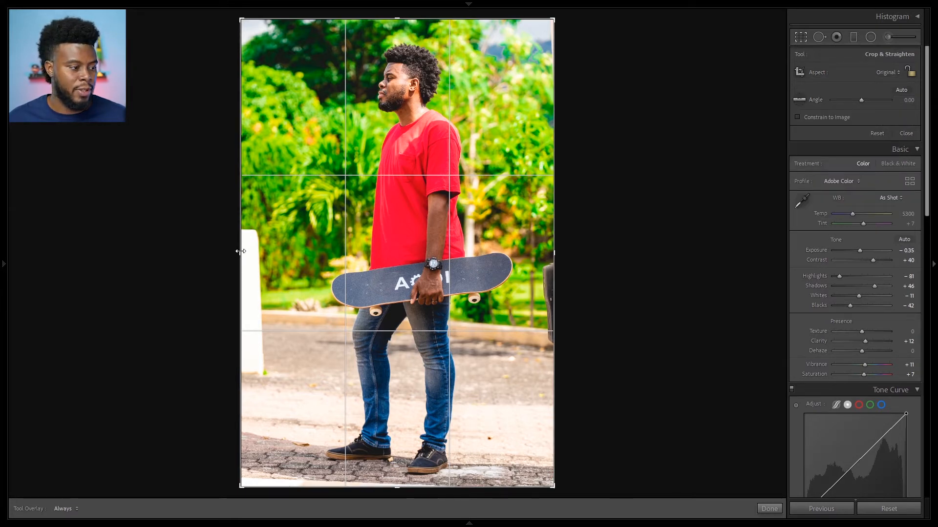
left_click_drag(240, 251, 253, 251)
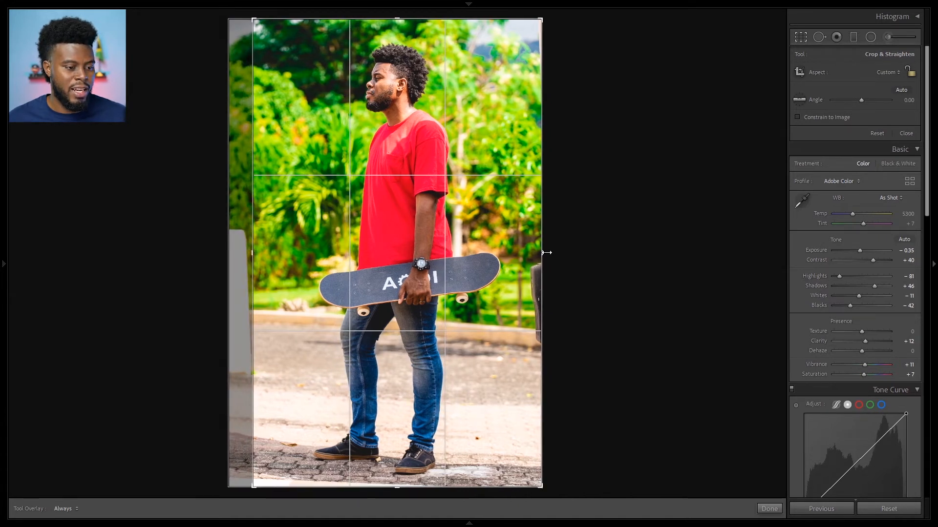
left_click_drag(542, 254, 540, 254)
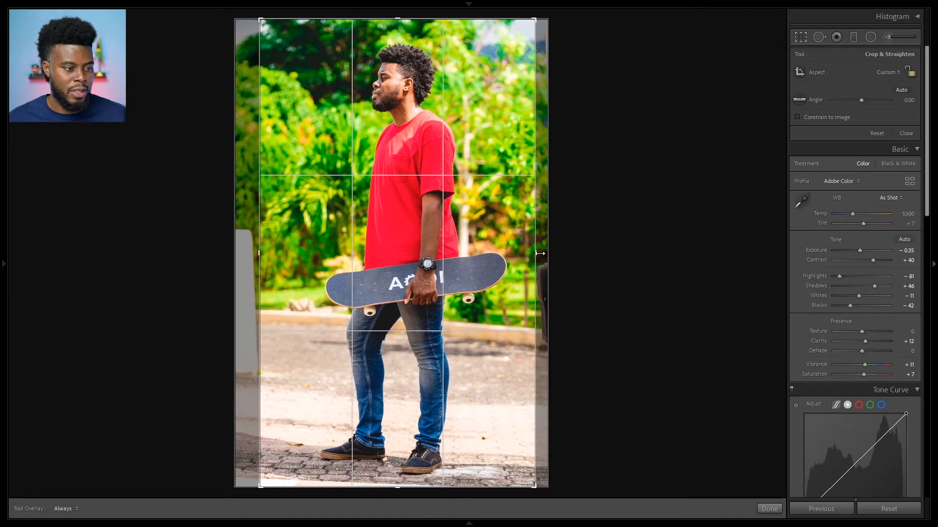
left_click(537, 254)
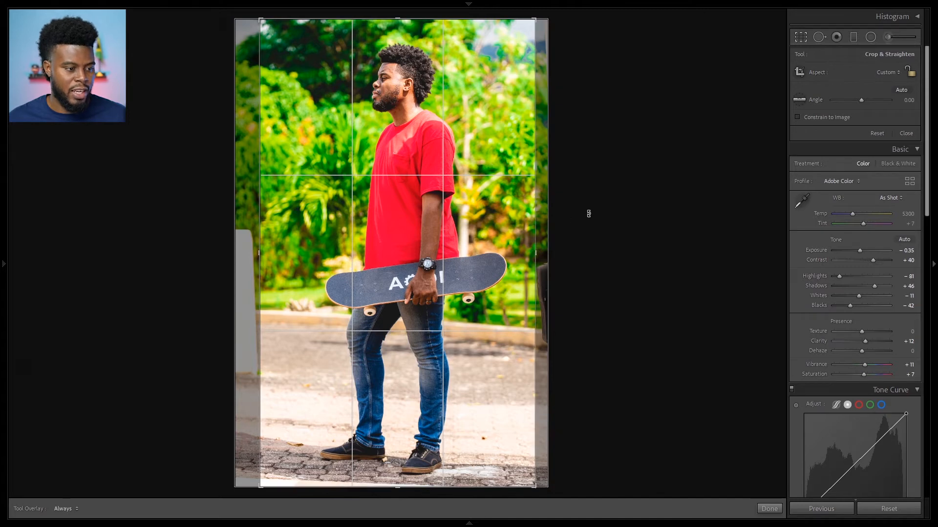
mouse_move(573, 244)
left_mouse_down()
mouse_move(573, 258)
mouse_move(577, 244)
left_mouse_up()
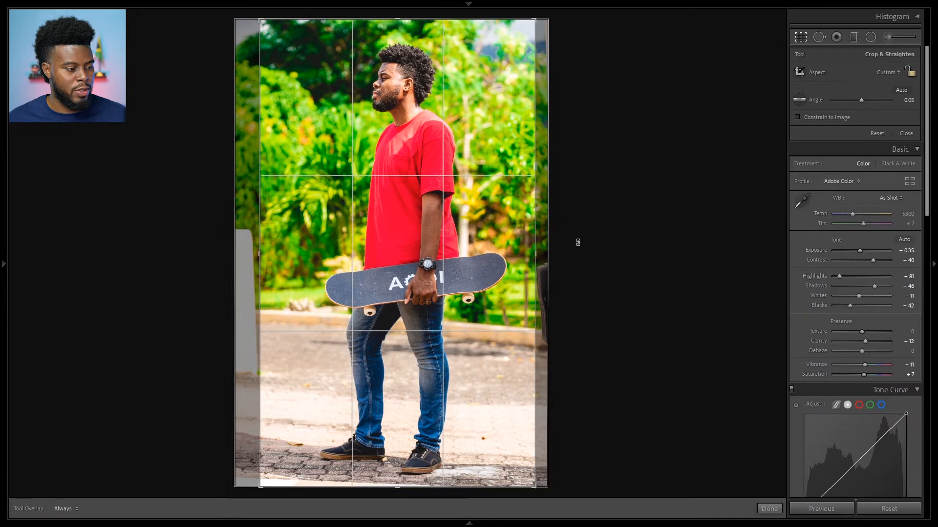
key("Return")
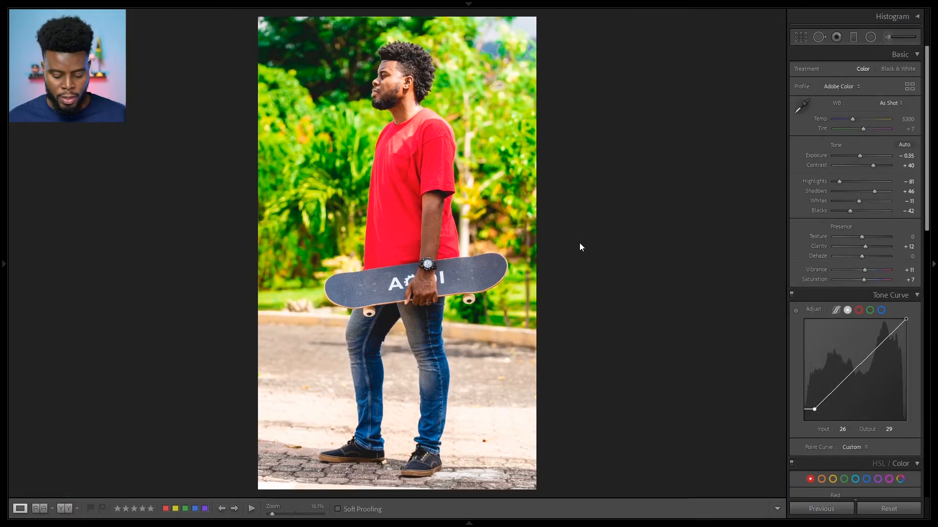
Compare the cropped photo before and after, and copy its develop settings without Local Adjustments, Spot Removal and Crop.
key("y")
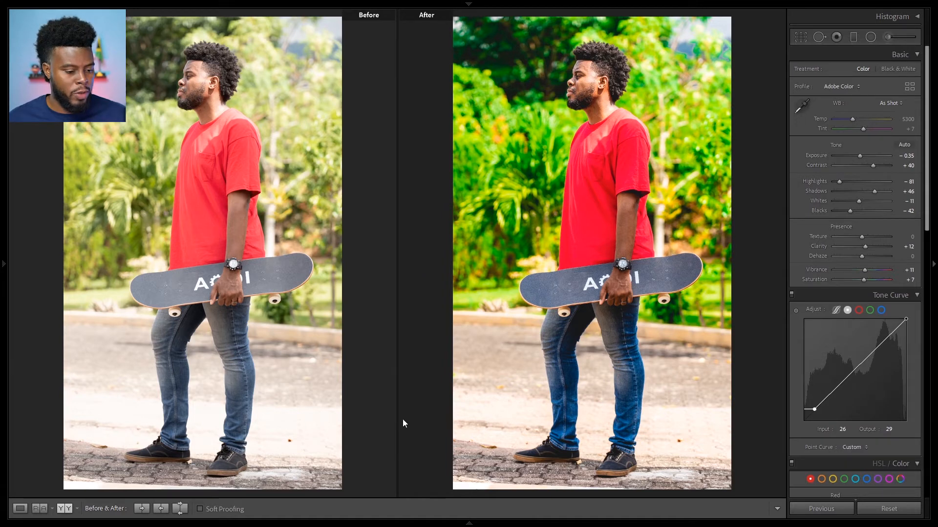
left_click(467, 522)
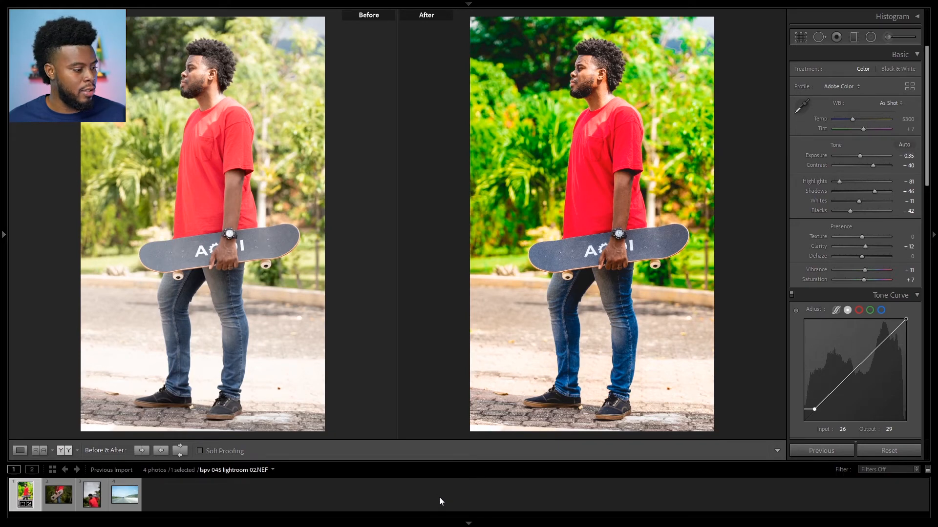
mouse_move(1, 449)
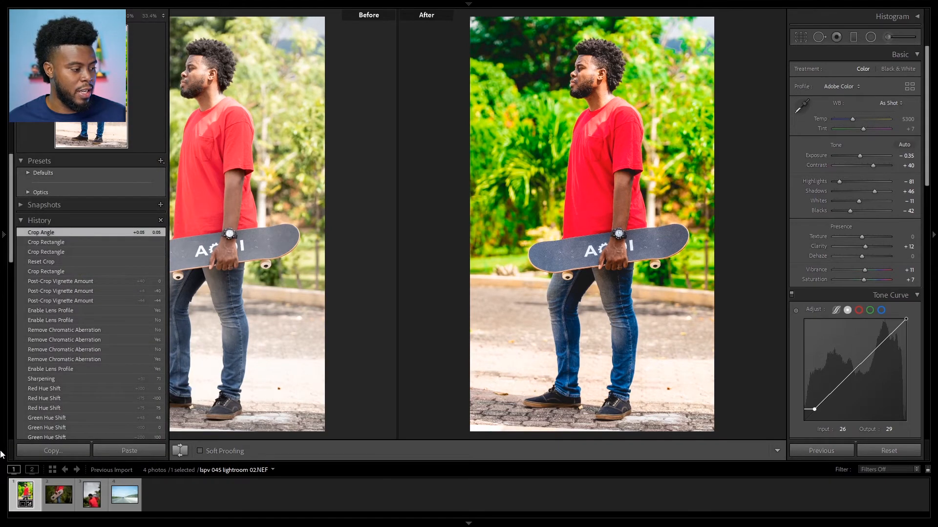
left_click(55, 449)
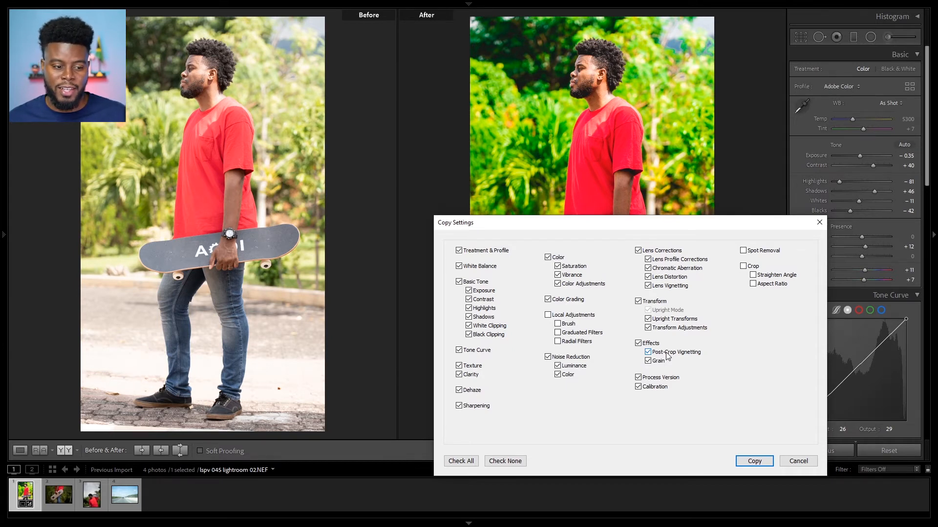
left_click(743, 461)
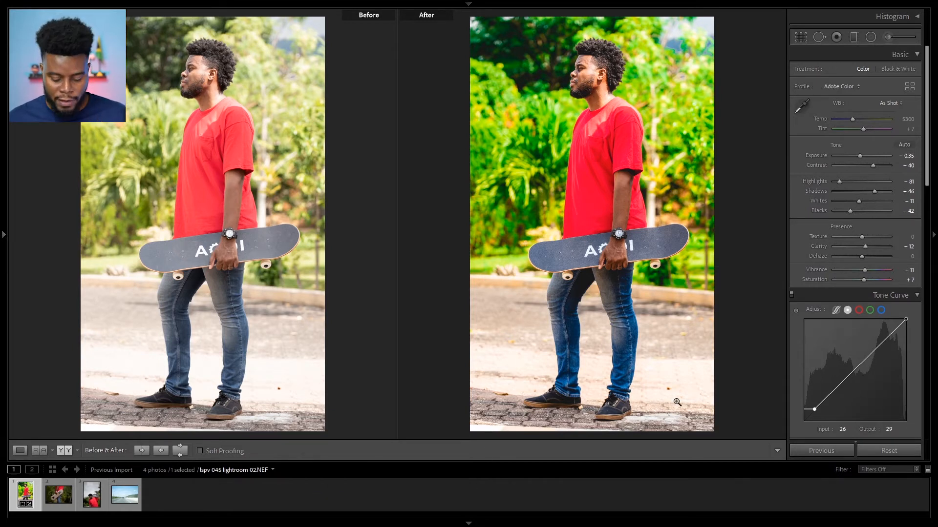
Heal the brown leaf on the pavement beside the front shoe and the small spot above it with a size 76 Heal brush.
key("y")
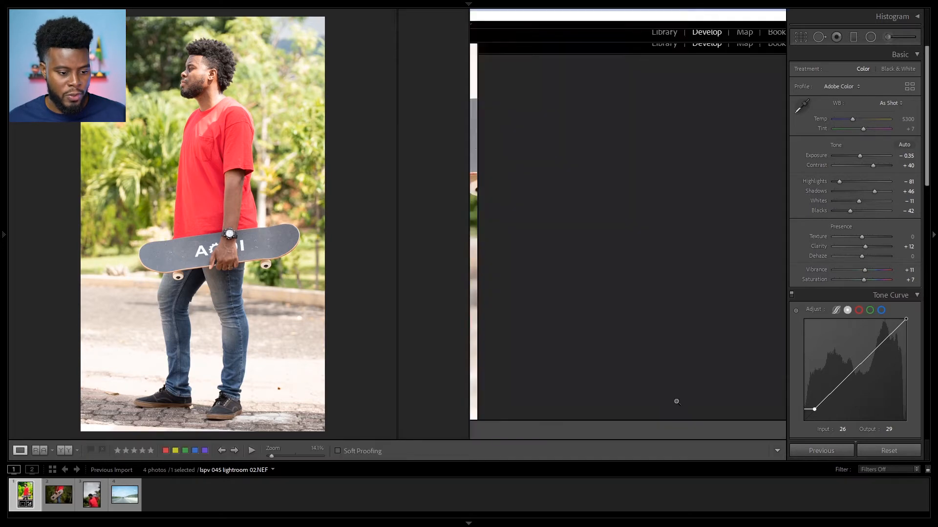
left_click(477, 398)
left_click_drag(556, 251, 581, 335)
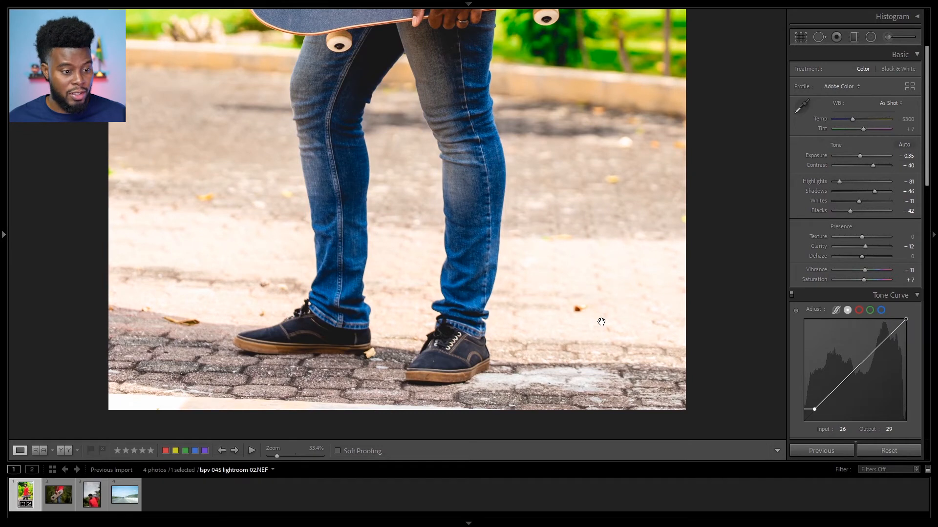
key("q")
scroll(581, 317, "up", 5)
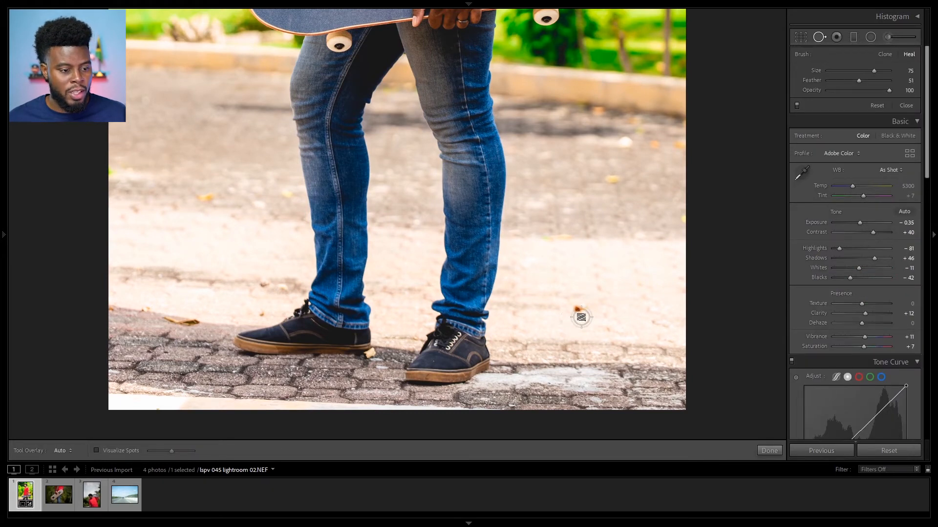
scroll(600, 311, "up", 1)
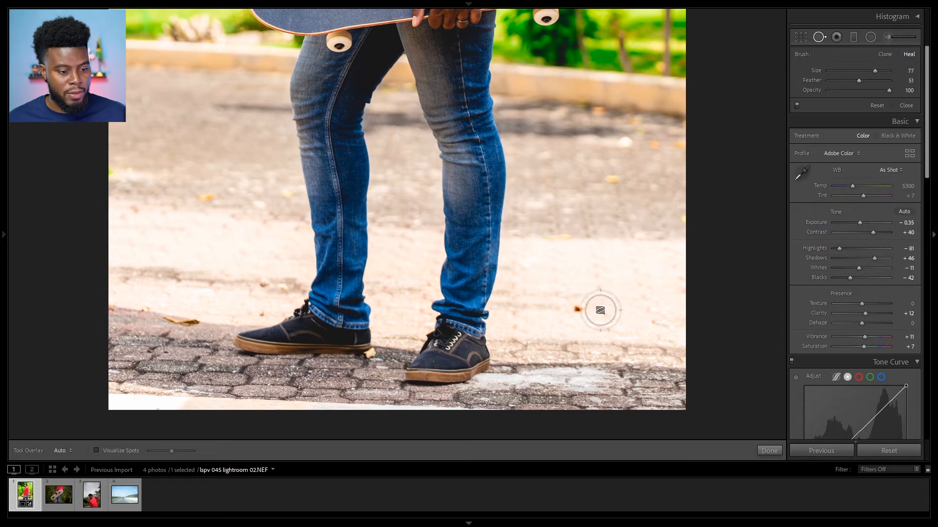
scroll(599, 313, "down", 3)
left_click(578, 310)
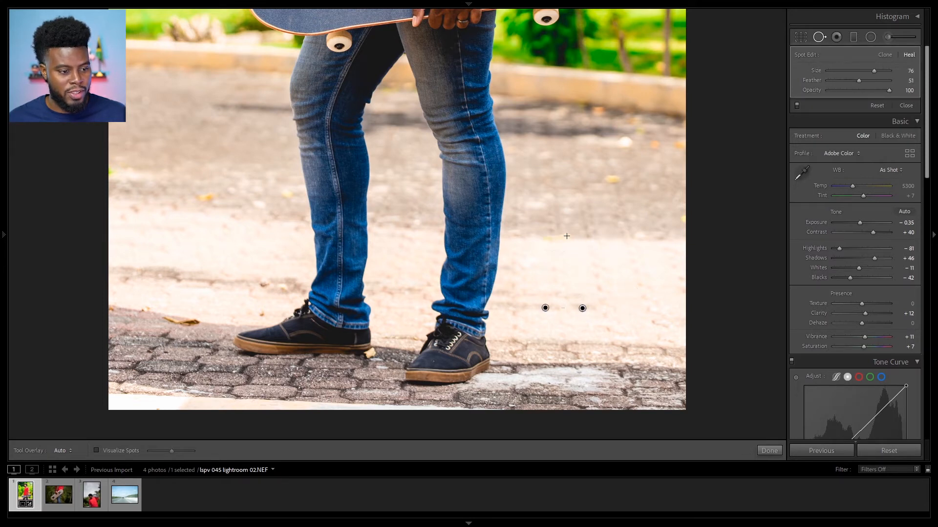
left_click_drag(568, 236, 569, 237)
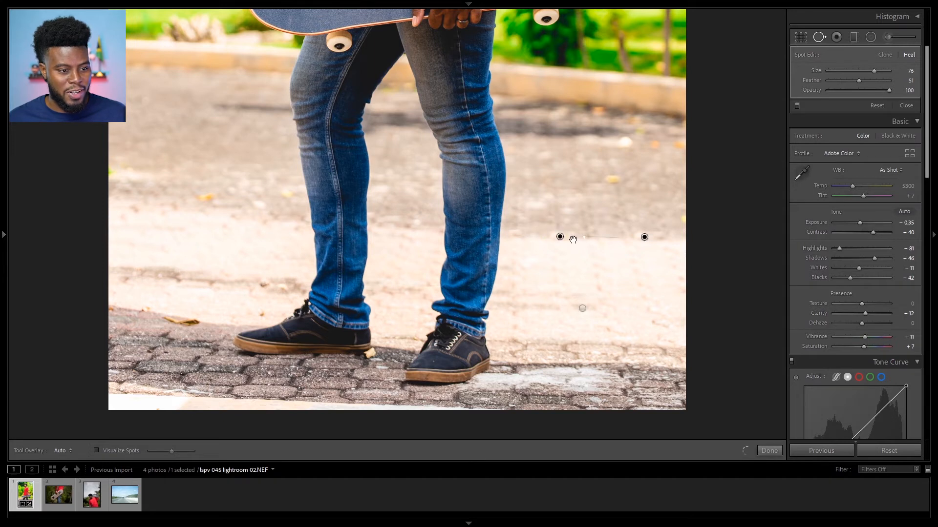
key("q")
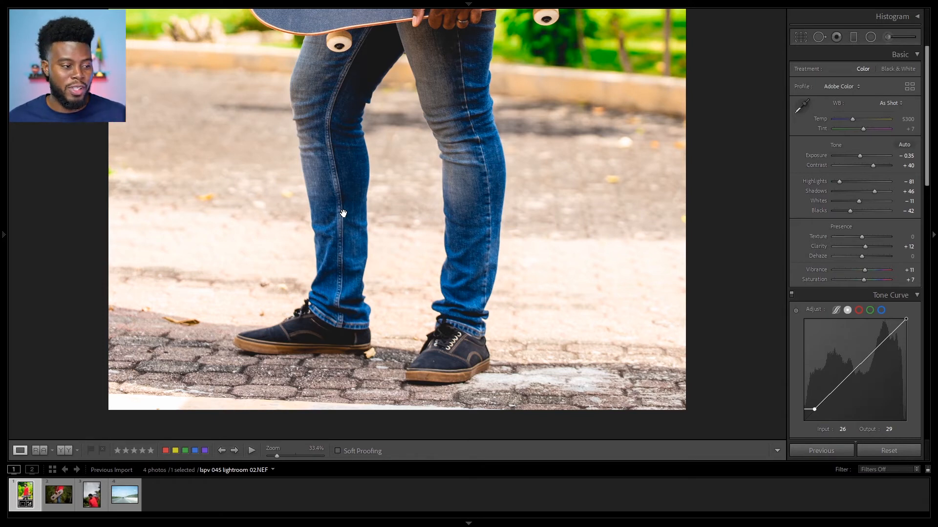
Heal the yellow leaves on the road to the left and right of the legs, and return to the full photo.
key("q")
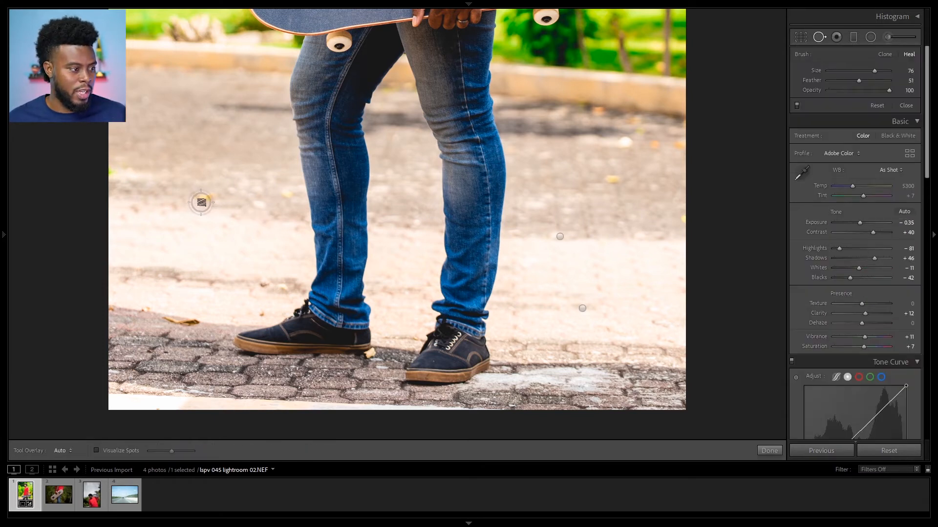
left_click_drag(203, 197, 209, 196)
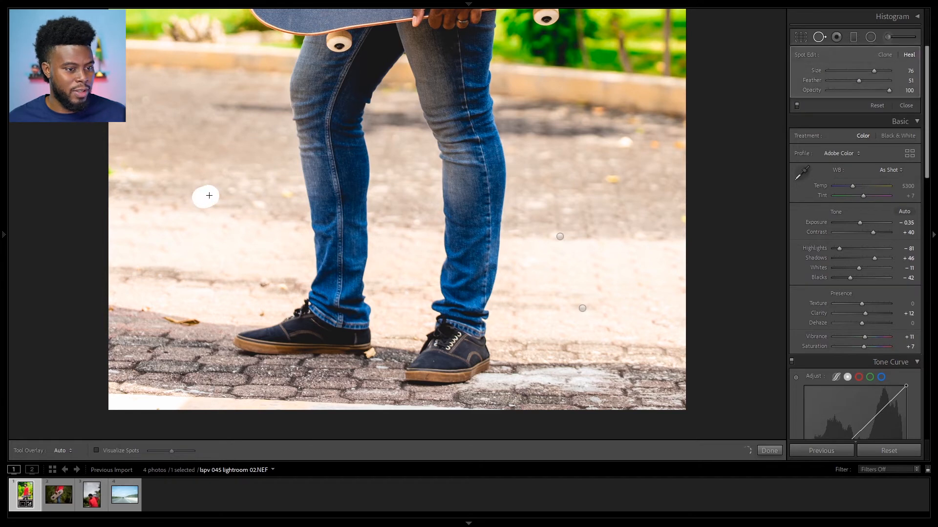
left_click(607, 177)
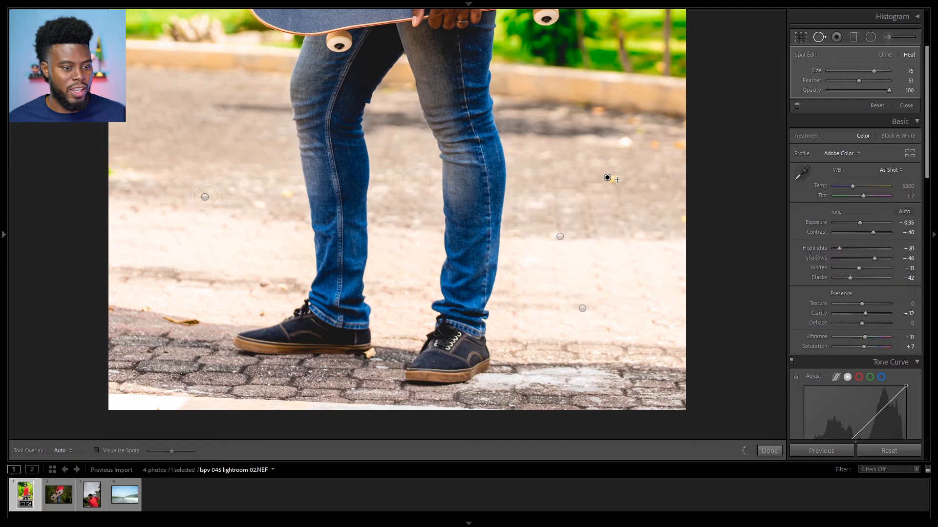
key("q")
left_click(693, 190)
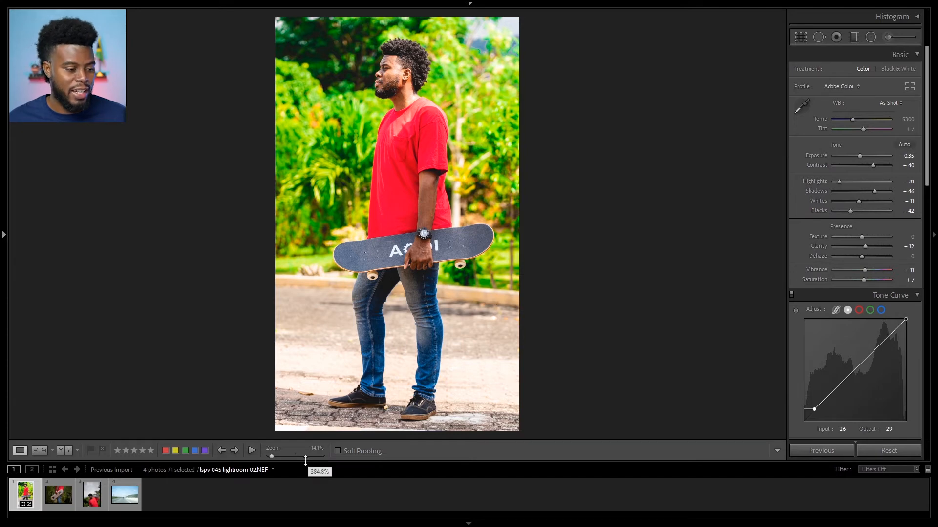
Open the second photo, the skateboard close-up, paste the copied develop settings onto it, and return from the before/after comparison to the single view.
left_click(52, 501)
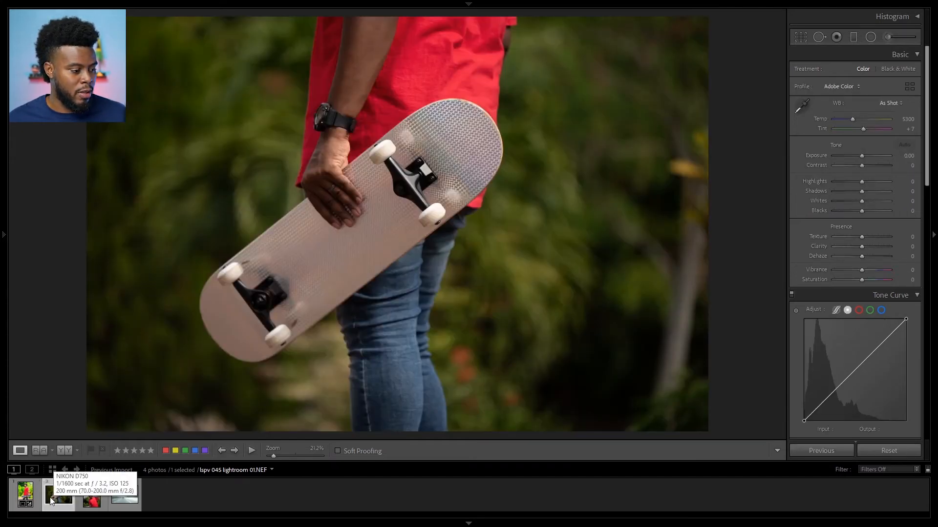
mouse_move(1, 420)
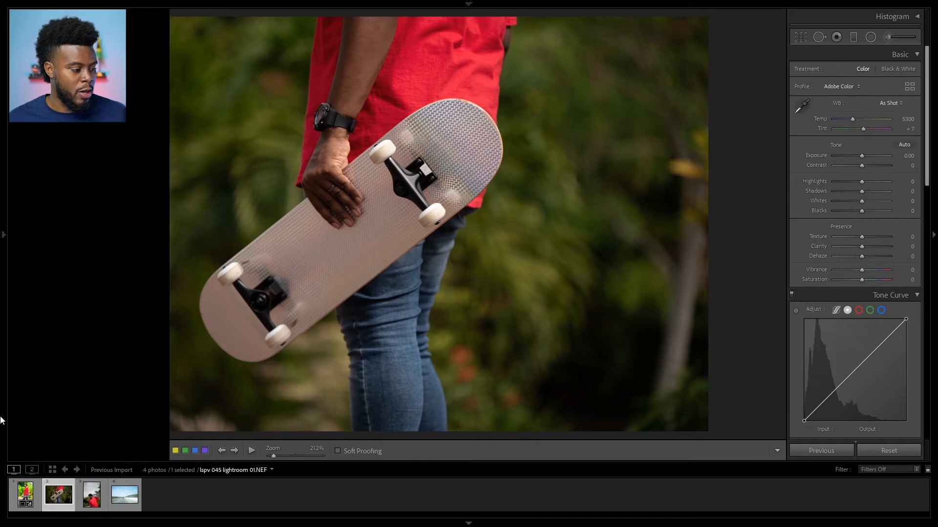
mouse_move(6, 247)
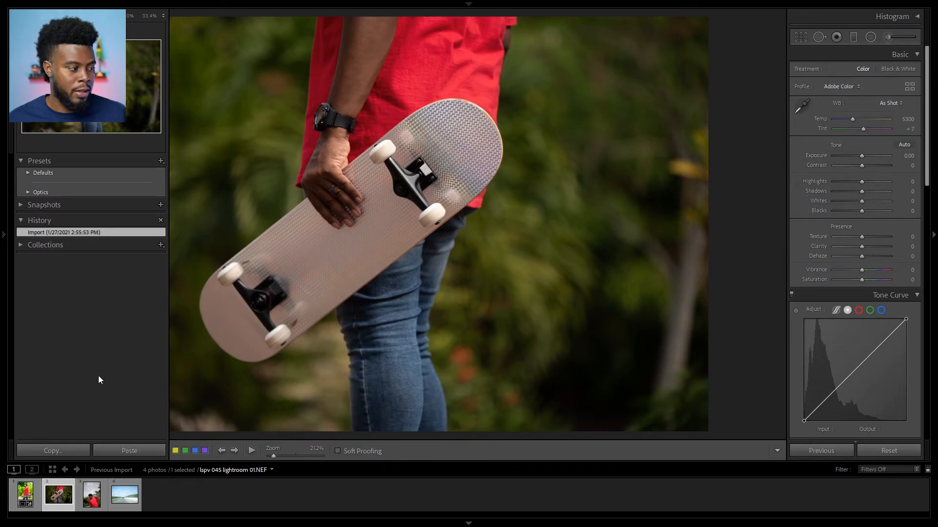
left_click(2, 236)
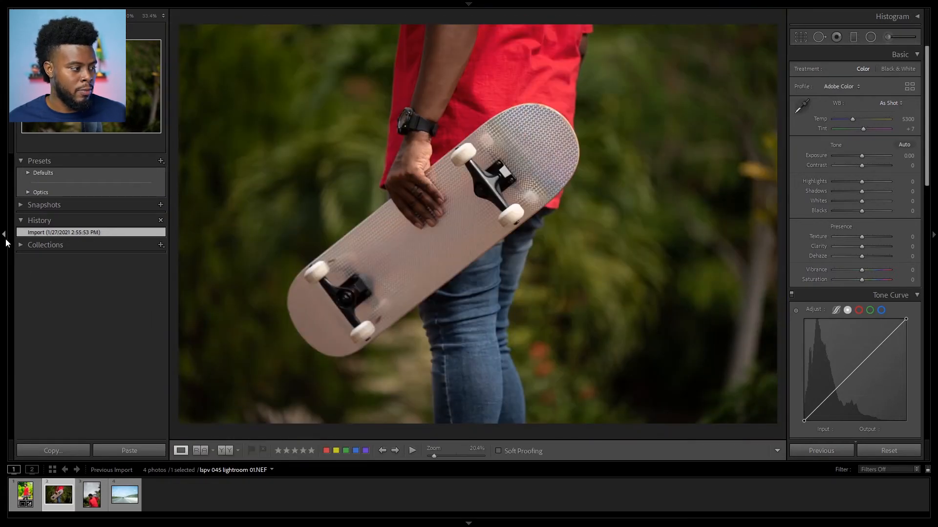
left_click(4, 235)
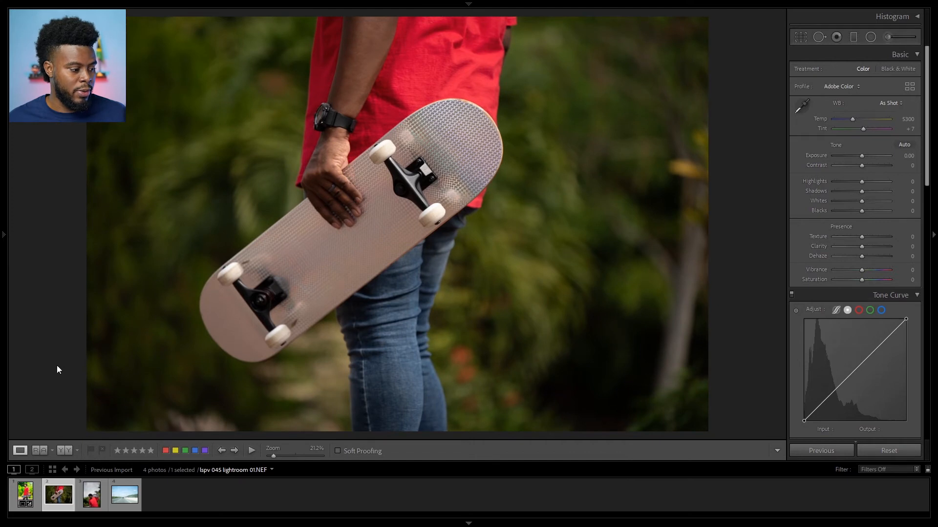
mouse_move(2, 364)
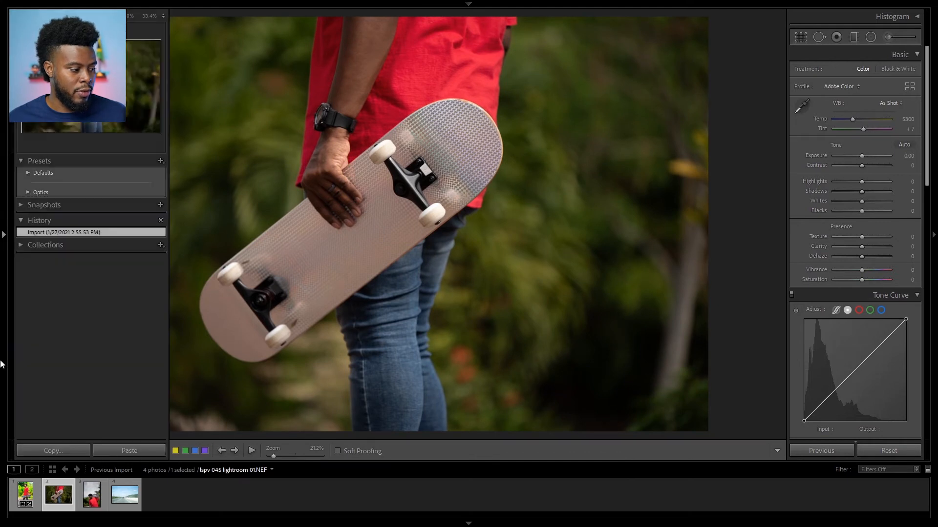
left_click(125, 450)
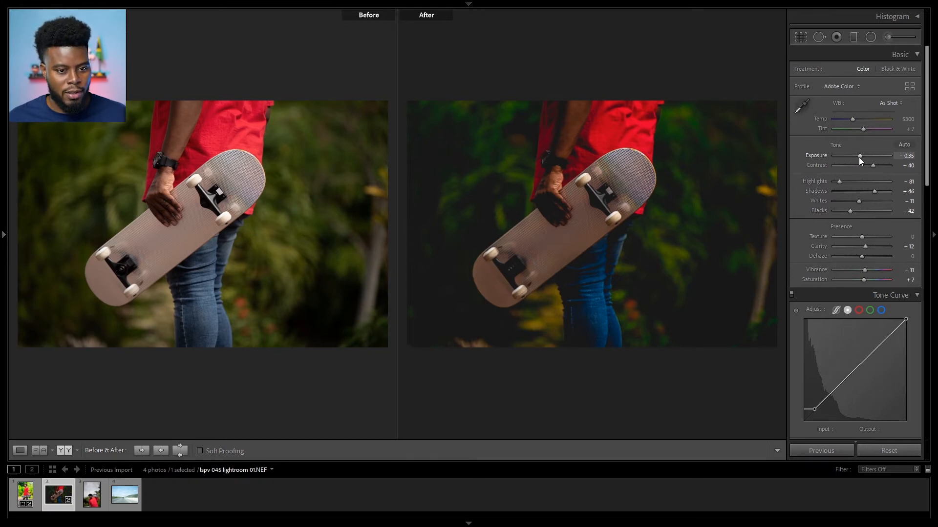
key("y")
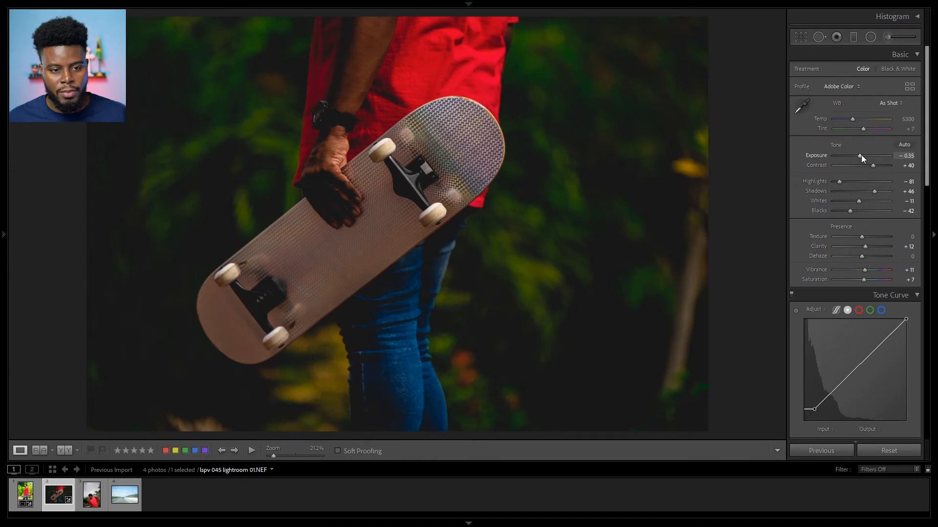
Brighten the skateboard close-up to Exposure +1.14, and lower Highlights to −100 and Whites to −47.
double_click(861, 154)
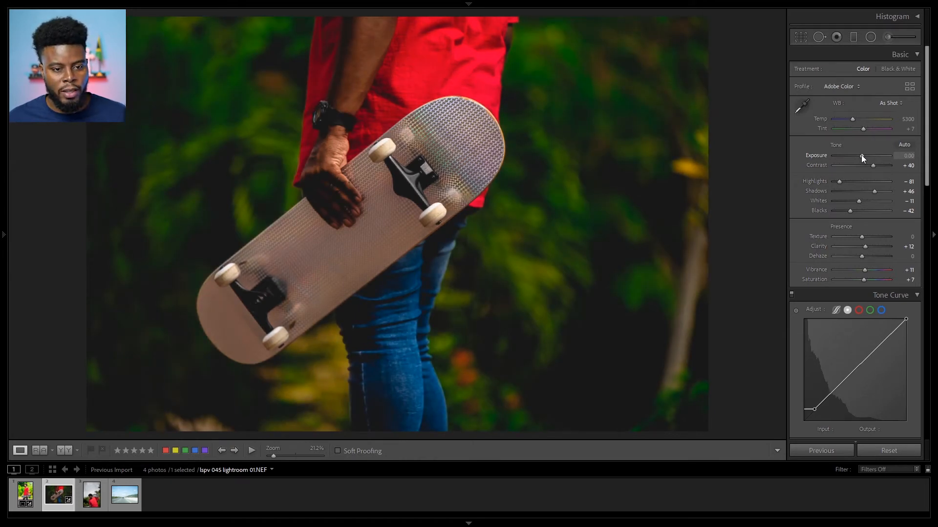
left_click_drag(861, 154, 867, 156)
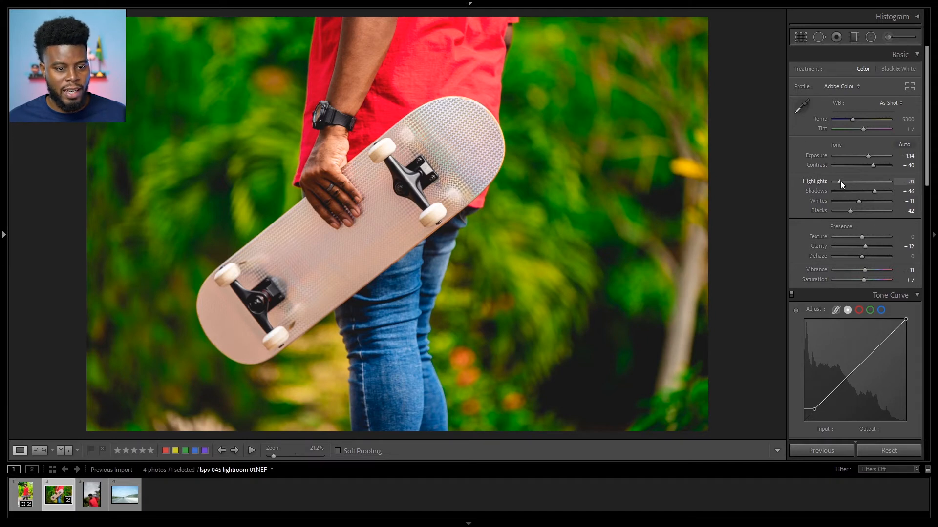
left_click_drag(840, 181, 810, 181)
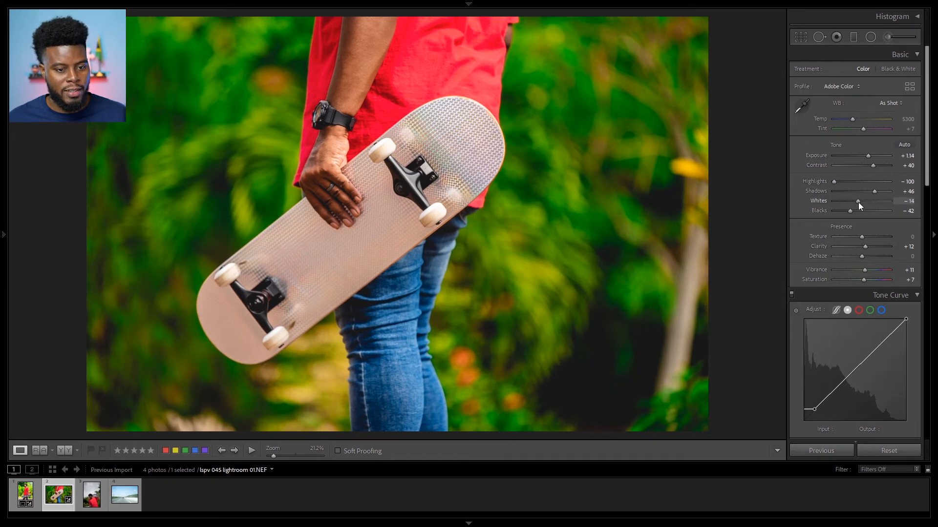
left_click_drag(854, 205, 848, 204)
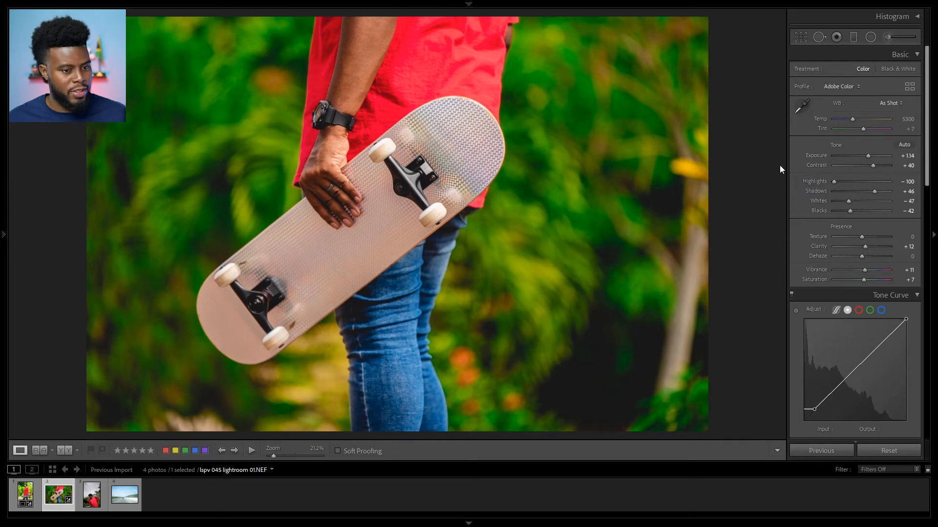
Rotate the skateboard close-up's crop to an angle of −2.26, apply it, and compare the photo before and after.
key("r")
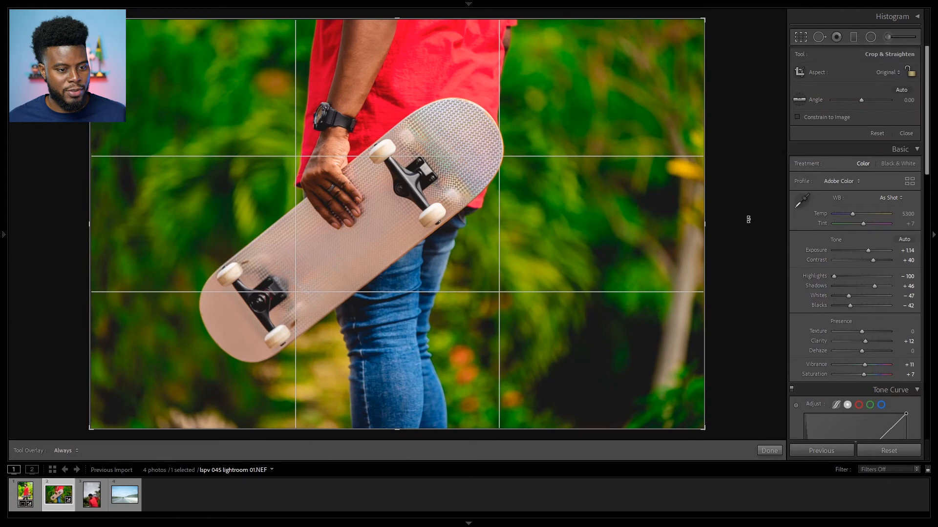
left_click_drag(747, 226, 748, 213)
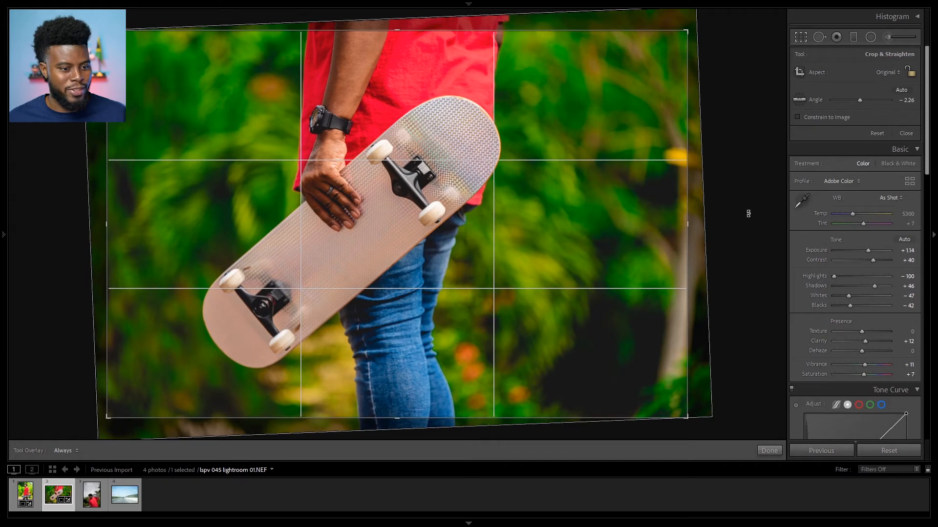
key("Return")
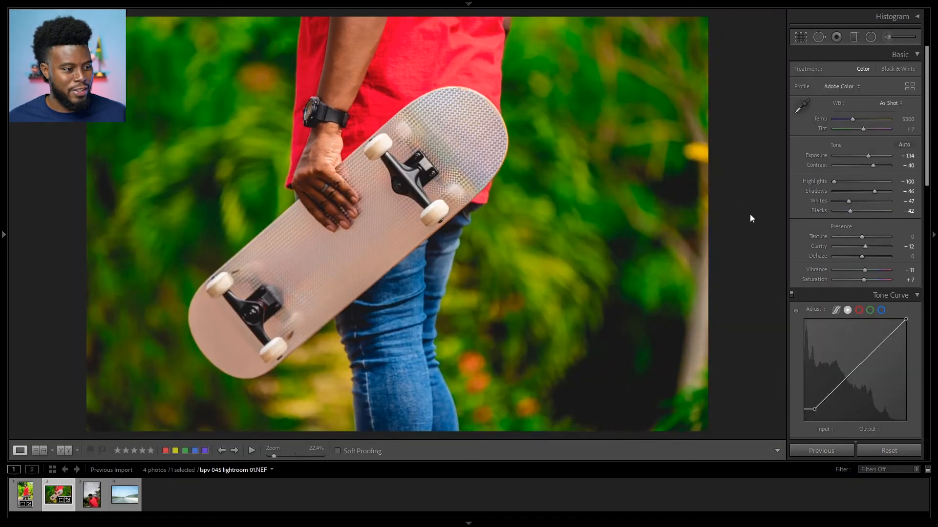
key("y")
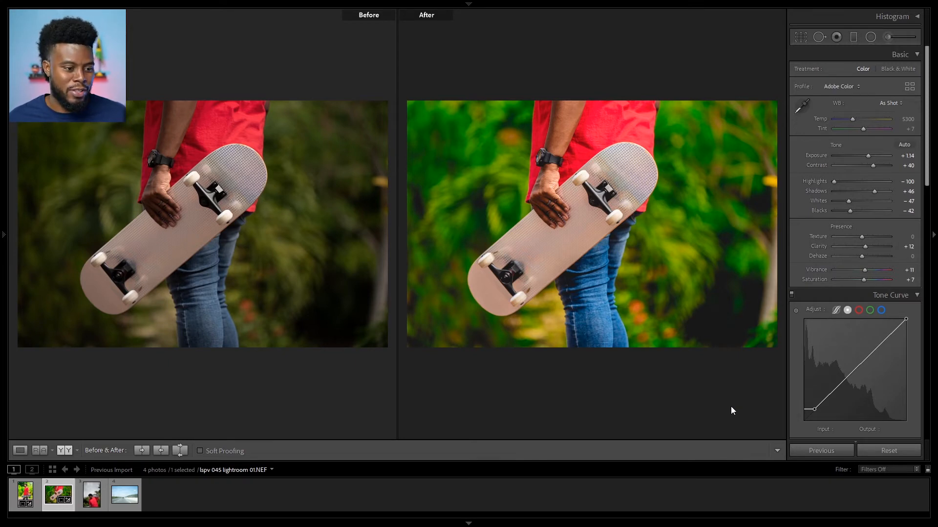
key("y")
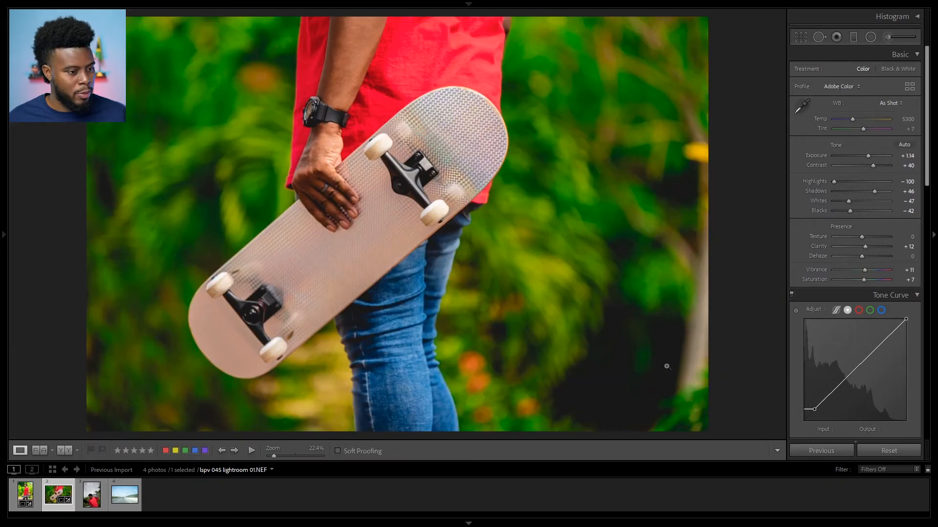
Open the third photo, with the skateboard held on the shoulder, and convert it to black and white with the Adobe Monochrome profile.
left_click(89, 507)
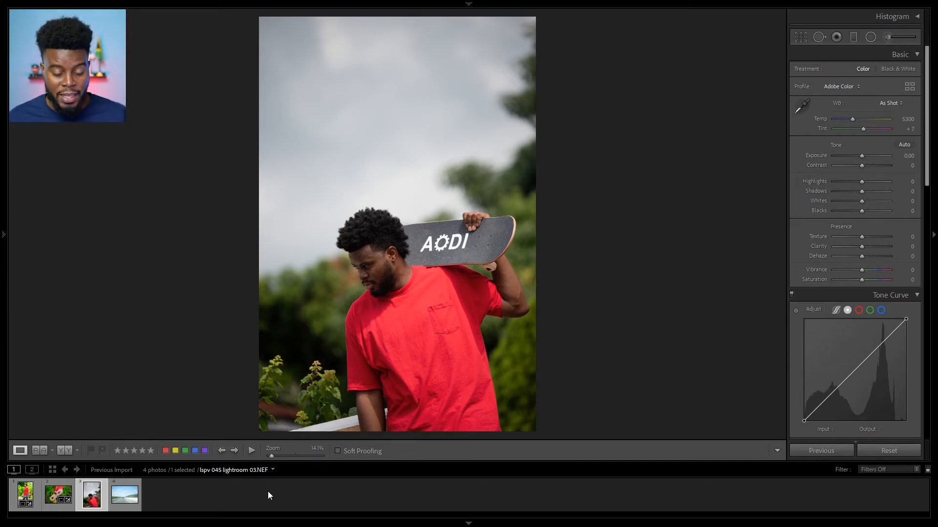
key("v")
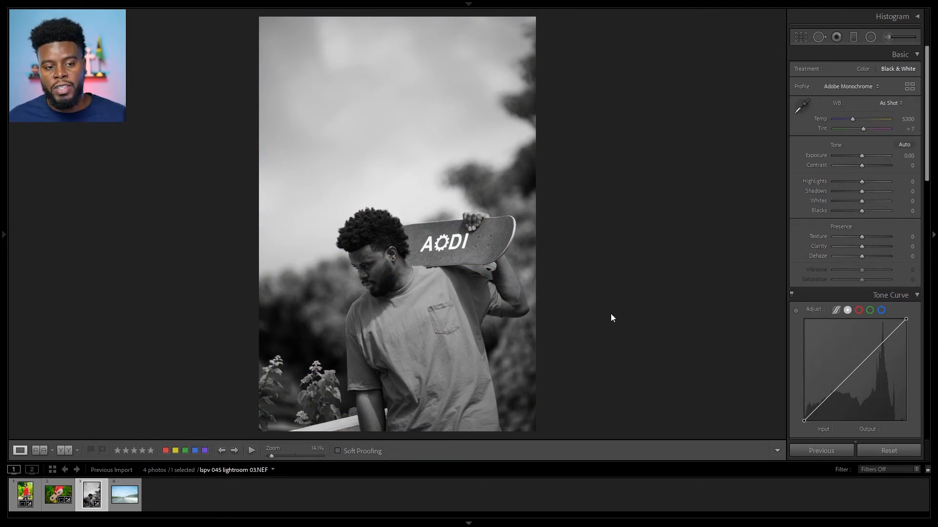
left_click(849, 87)
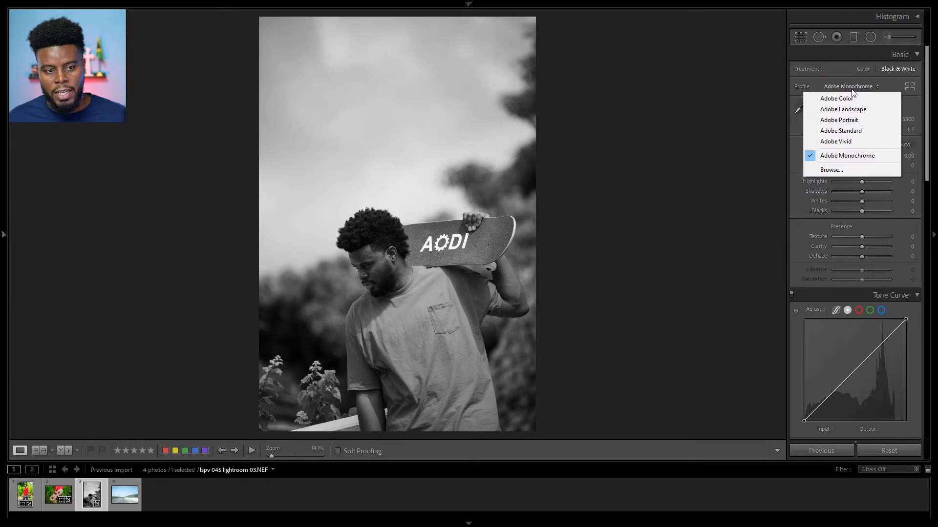
left_click(852, 97)
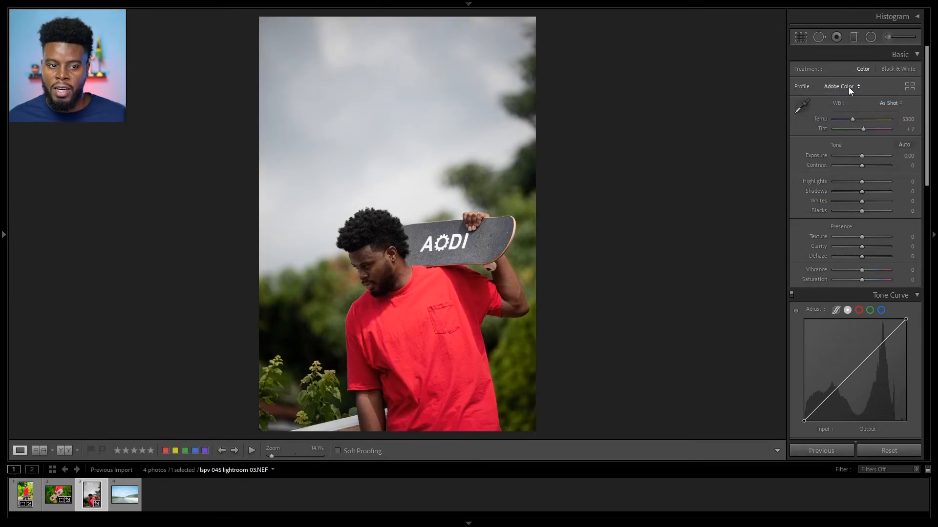
left_click(848, 87)
left_click(852, 155)
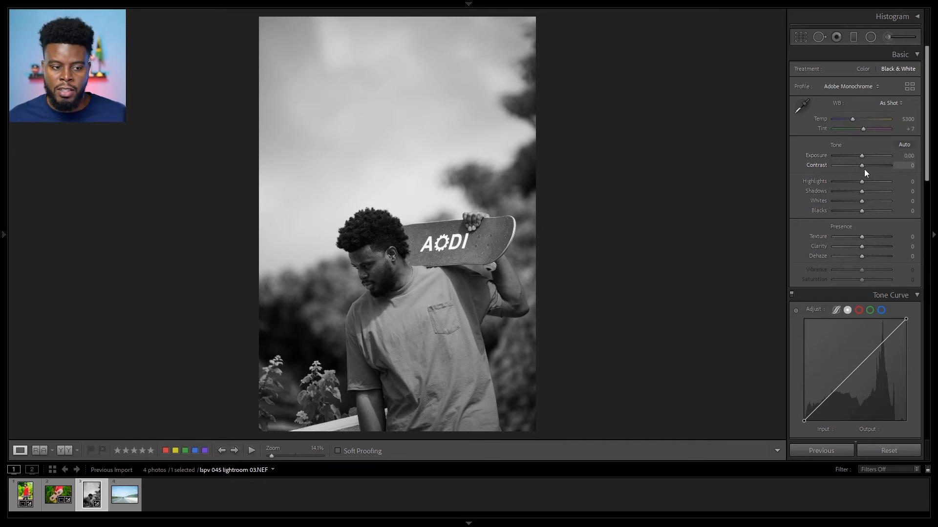
Set the black-and-white photo's Exposure to +0.26, Contrast +100, Highlights −100, Shadows +42, Whites −26, Blacks −49 and Clarity +11.
left_click_drag(863, 155, 864, 155)
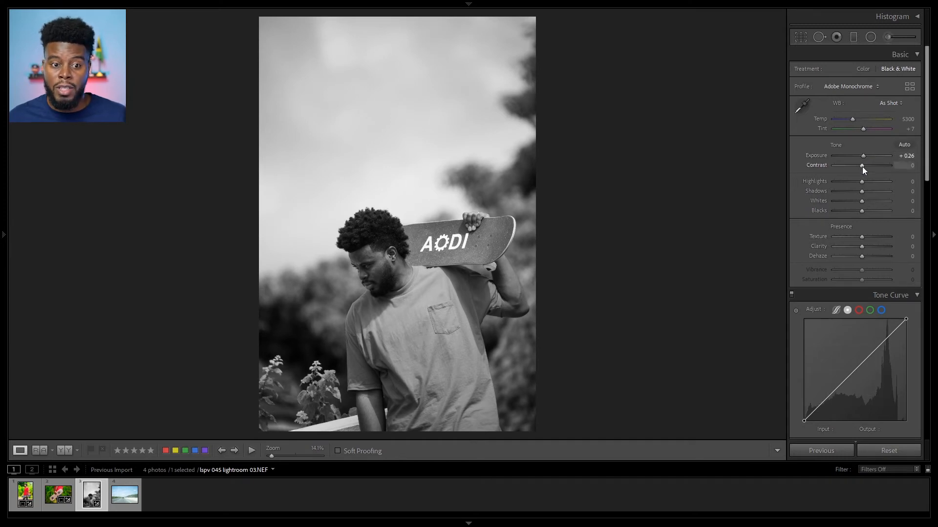
left_click_drag(862, 166, 889, 167)
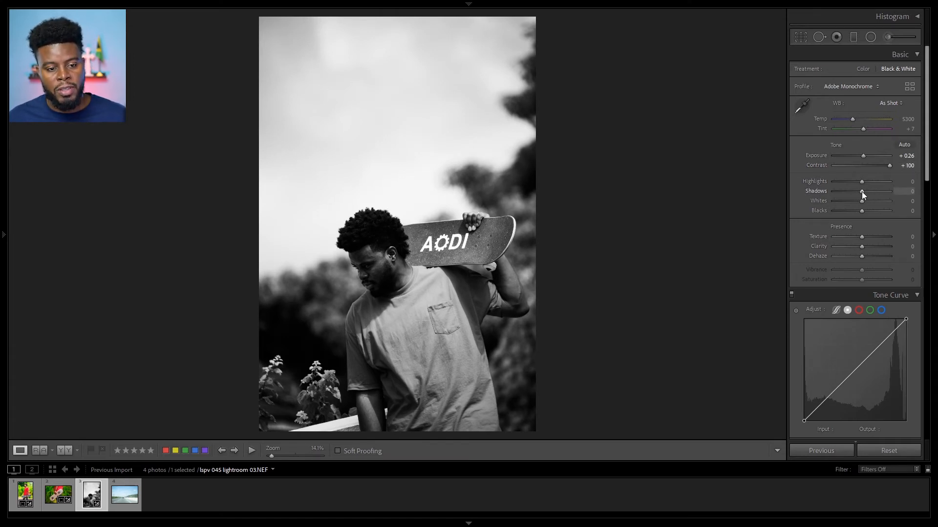
left_click_drag(863, 192, 855, 212)
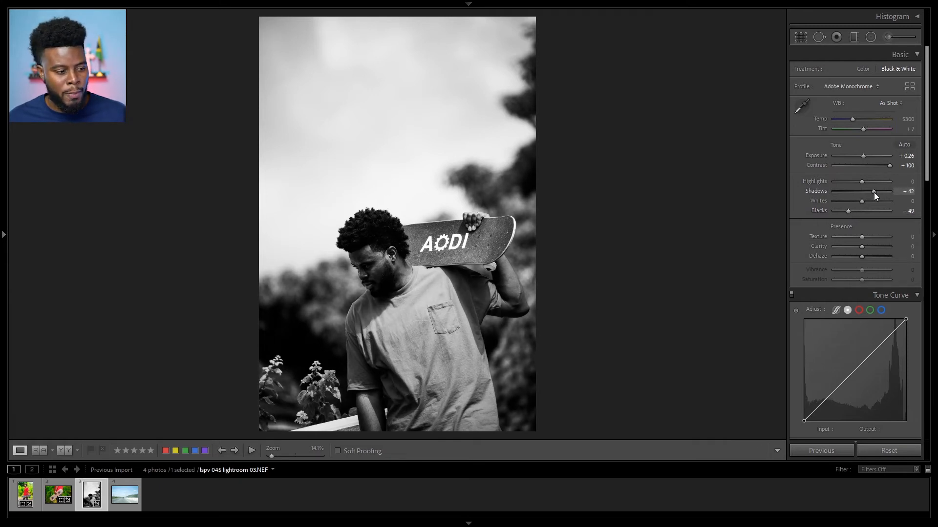
left_click_drag(862, 184, 834, 186)
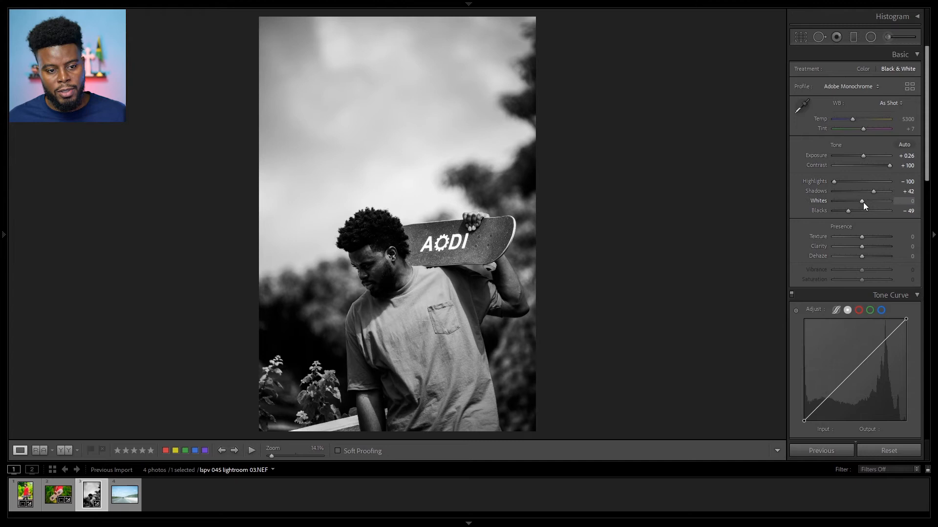
left_click_drag(863, 203, 854, 202)
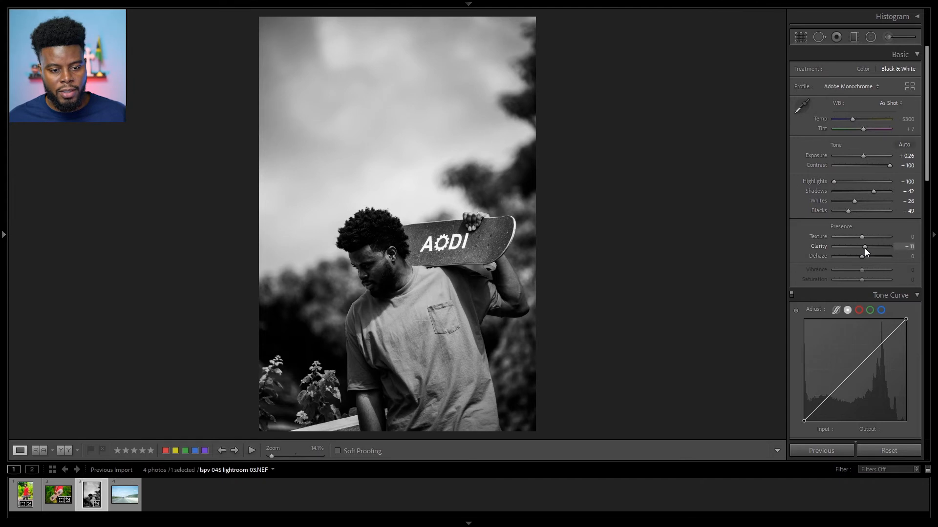
Leave the black-and-white mix untouched, collapse its settings, and set the photo's sharpening Amount to 75.
scroll(801, 210, "down", 4)
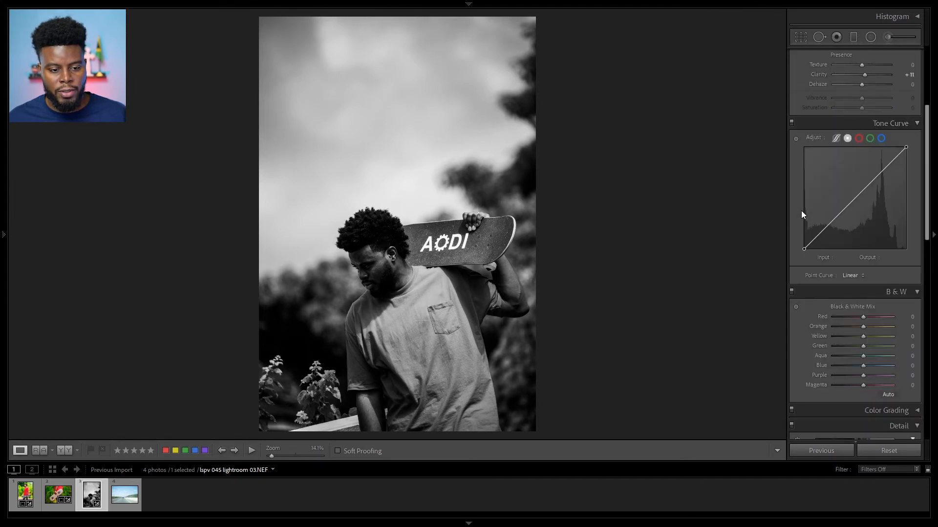
scroll(801, 210, "down", 2)
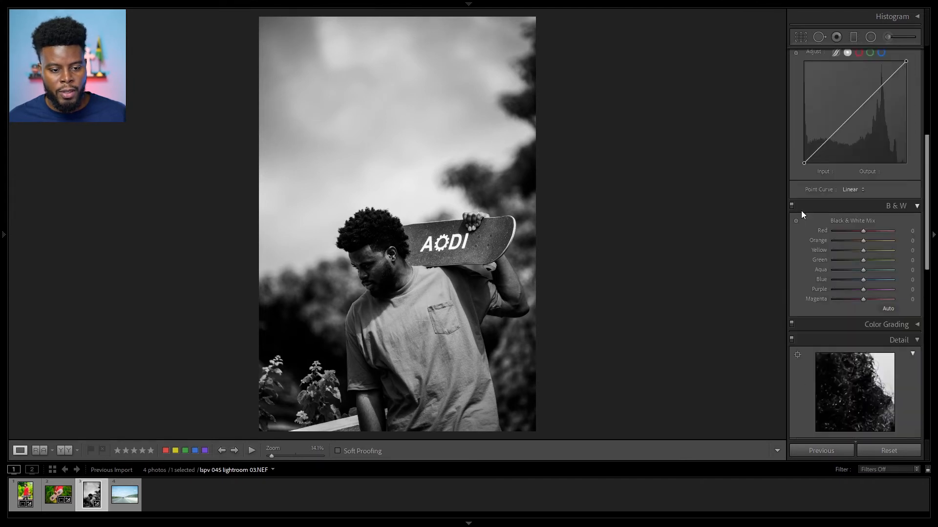
left_click(917, 207)
scroll(907, 185, "down", 2)
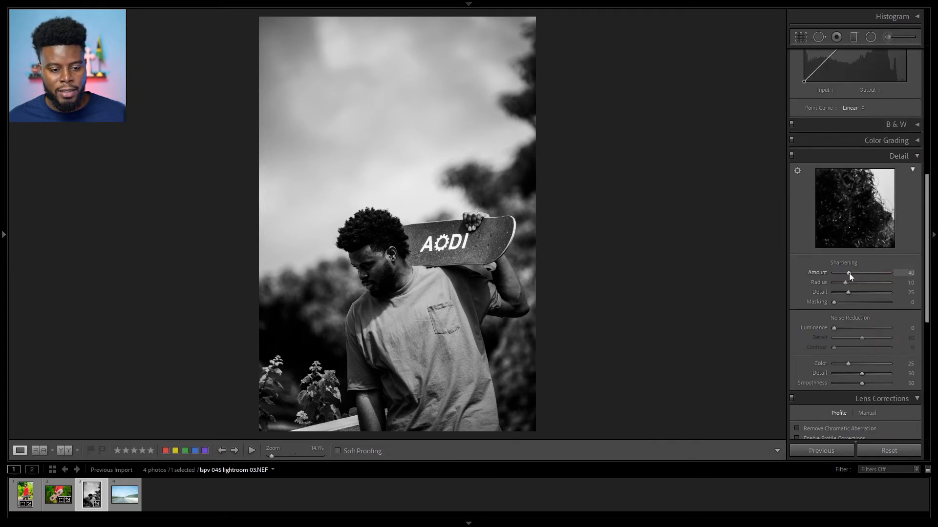
left_click_drag(849, 274, 857, 274)
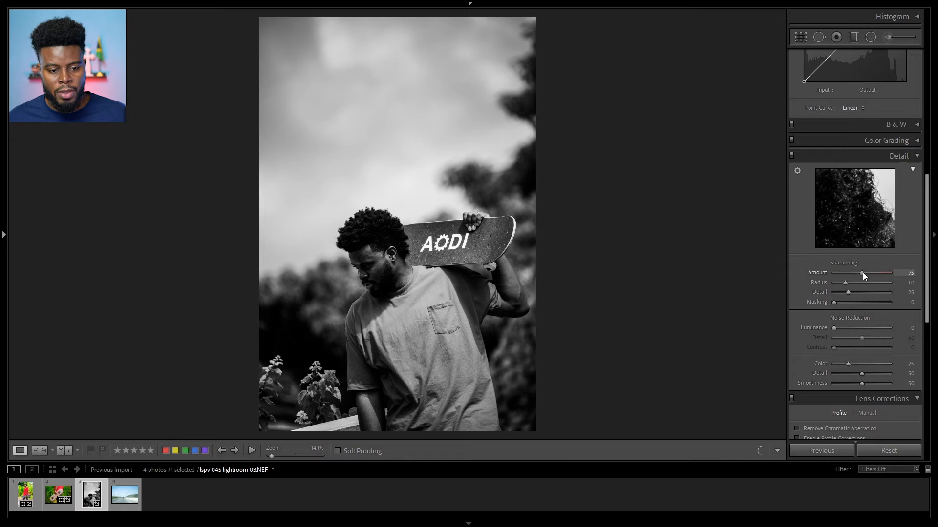
Try the lens profile corrections on the black-and-white photo, and turn them off again.
scroll(898, 212, "down", 2)
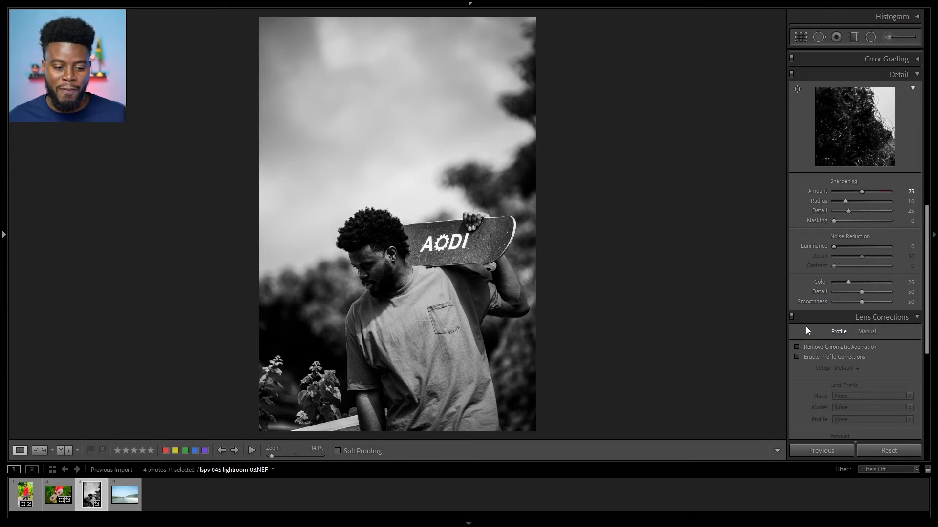
scroll(803, 322, "down", 3)
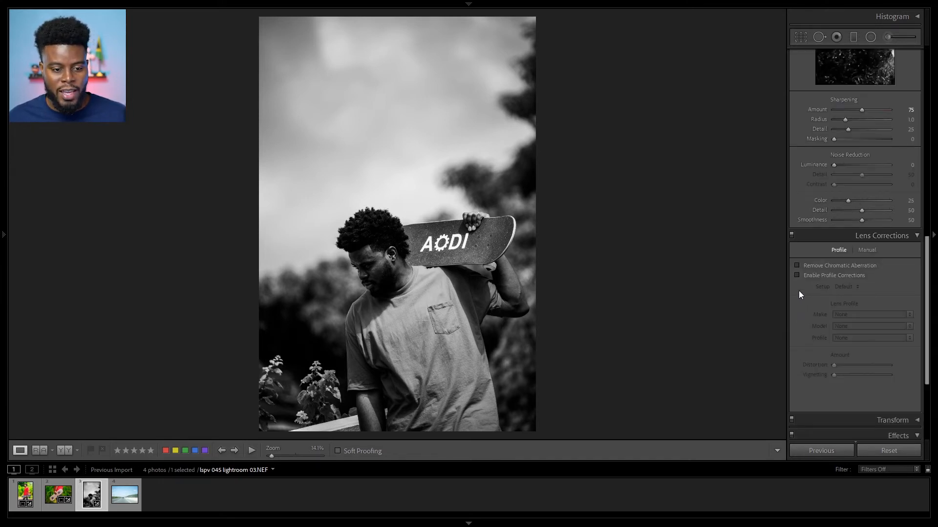
left_click(798, 276)
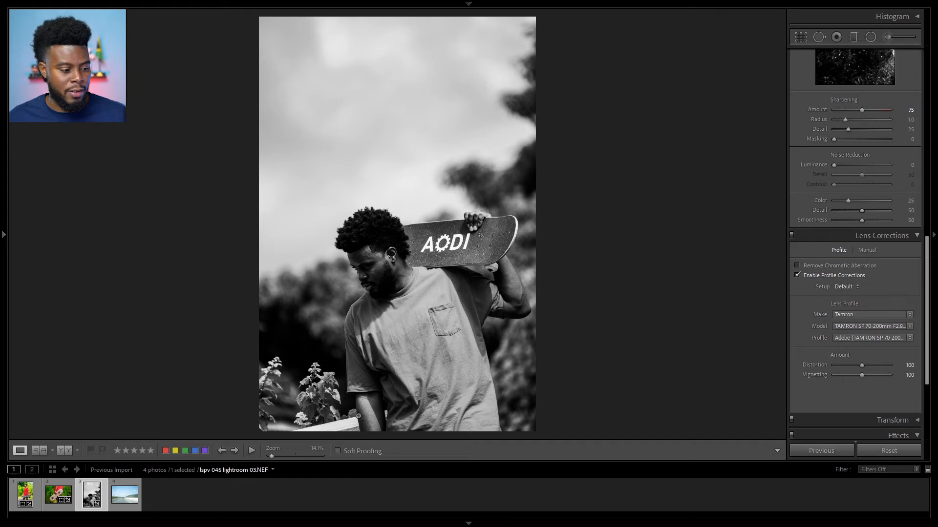
left_click(798, 274)
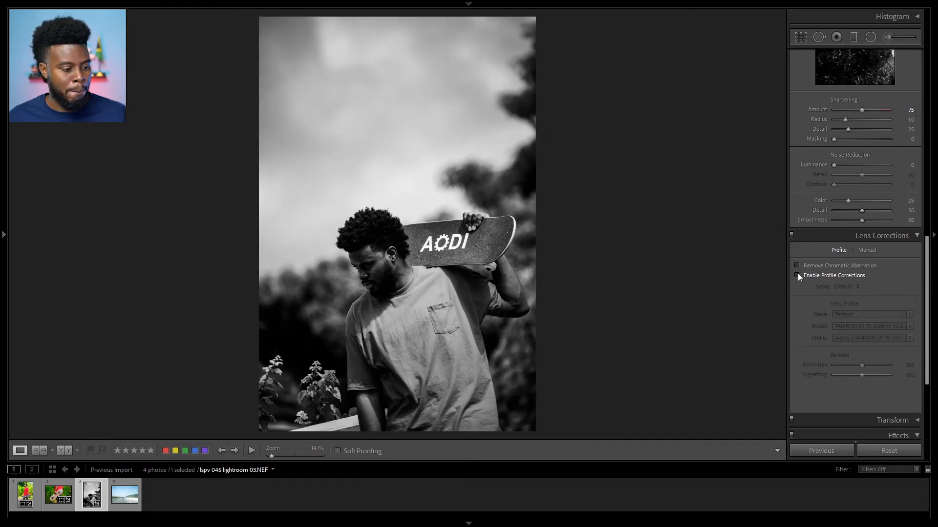
Compare the black-and-white photo with and without lens profile corrections, and leave Enable Profile Corrections on.
left_click(798, 275)
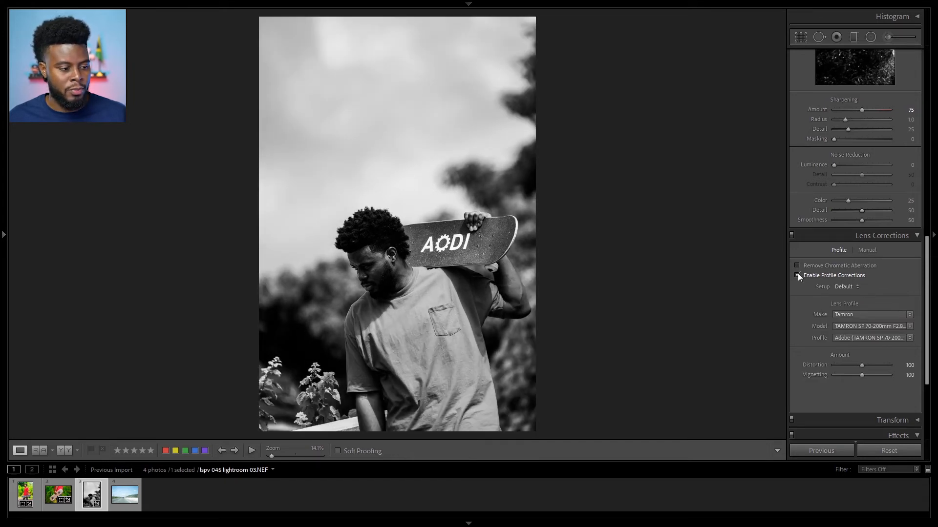
left_click(797, 275)
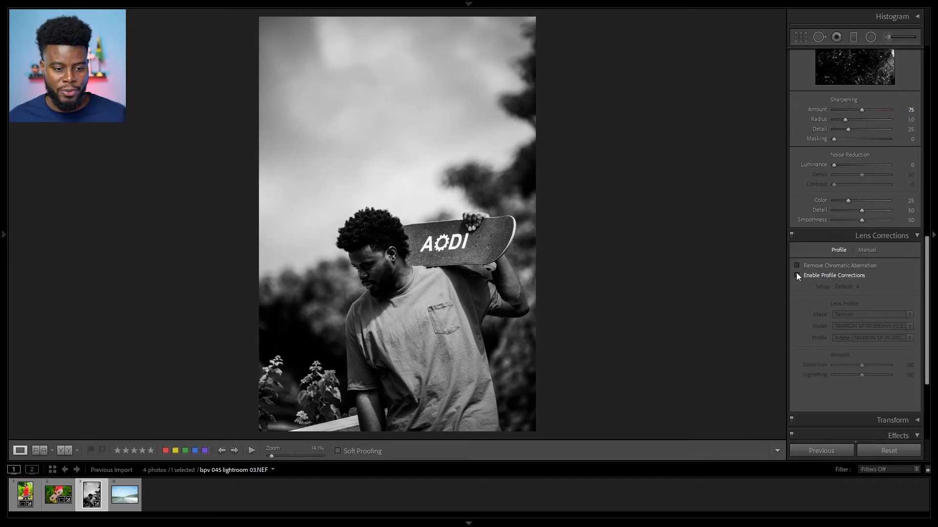
left_click(796, 273)
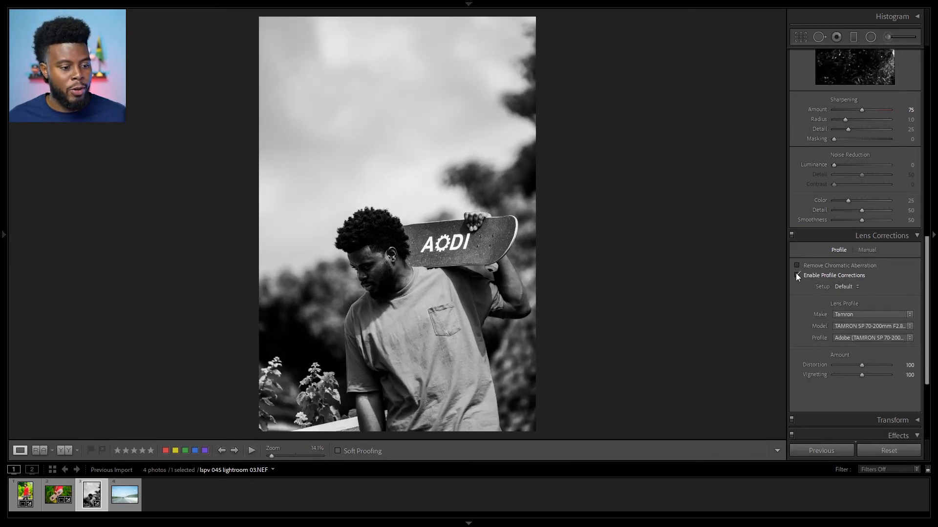
Crop the black-and-white photo tighter from its upper-left corner at the original aspect ratio, removing empty sky and background.
key("r")
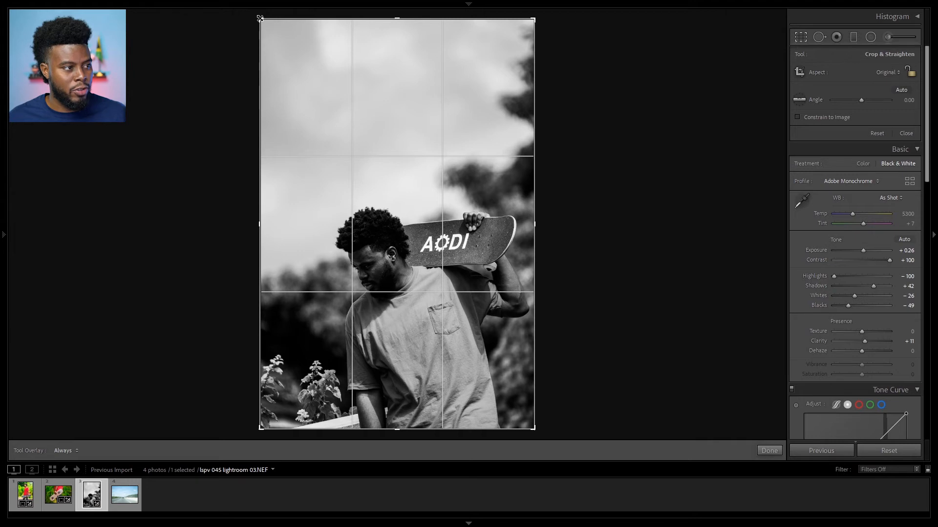
left_click_drag(260, 18, 270, 68)
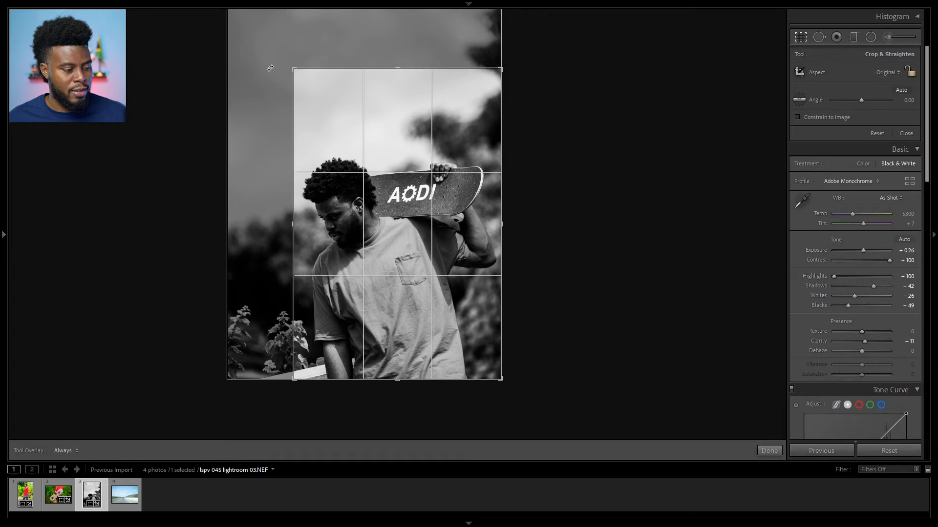
key("Return")
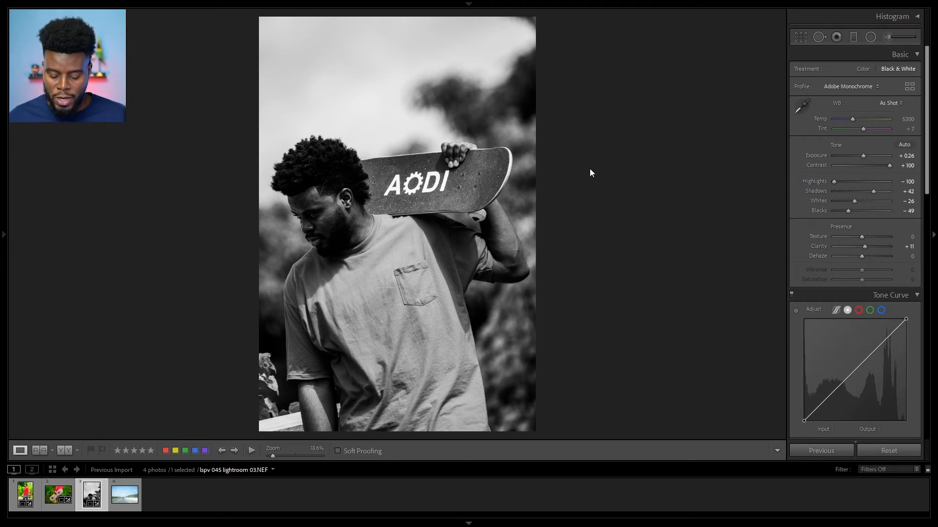
key("t")
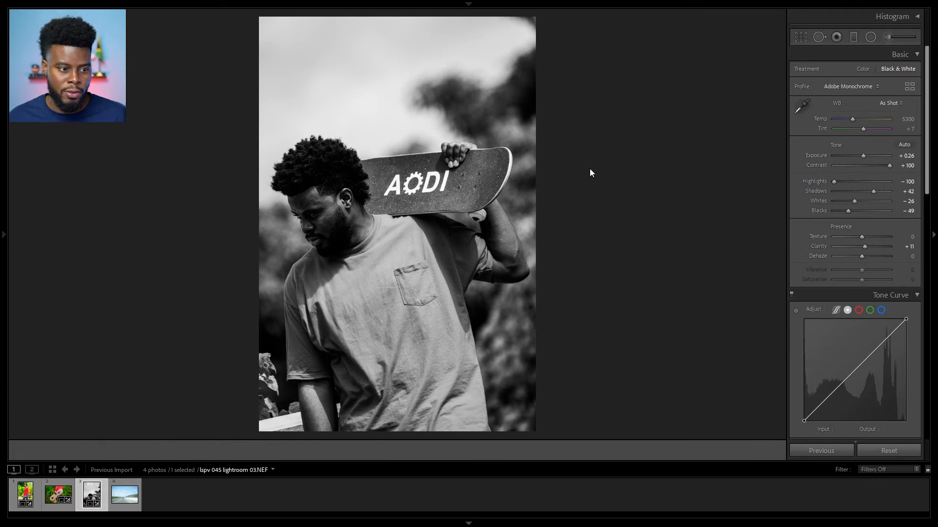
Reset the adjustment brush's Exposure and Shadows, and set them to 0.24 and 18.
key("k")
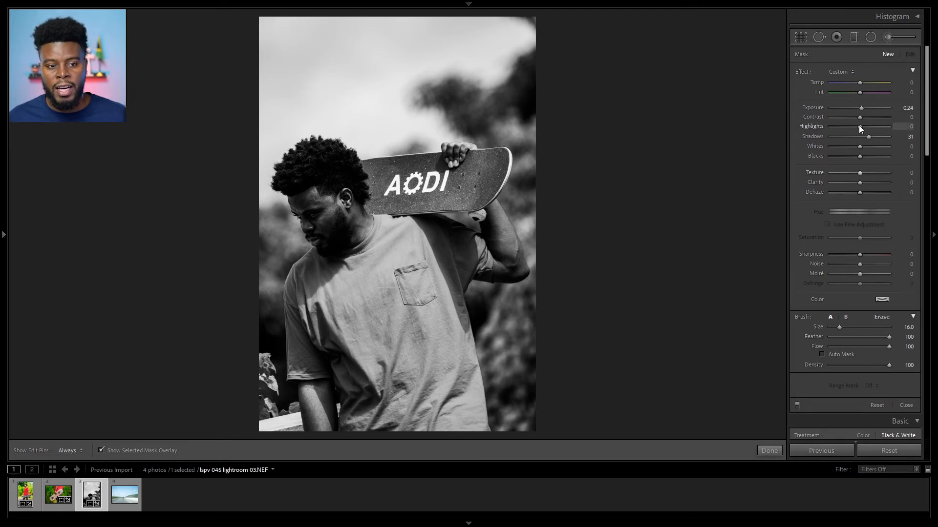
double_click(862, 107)
double_click(867, 136)
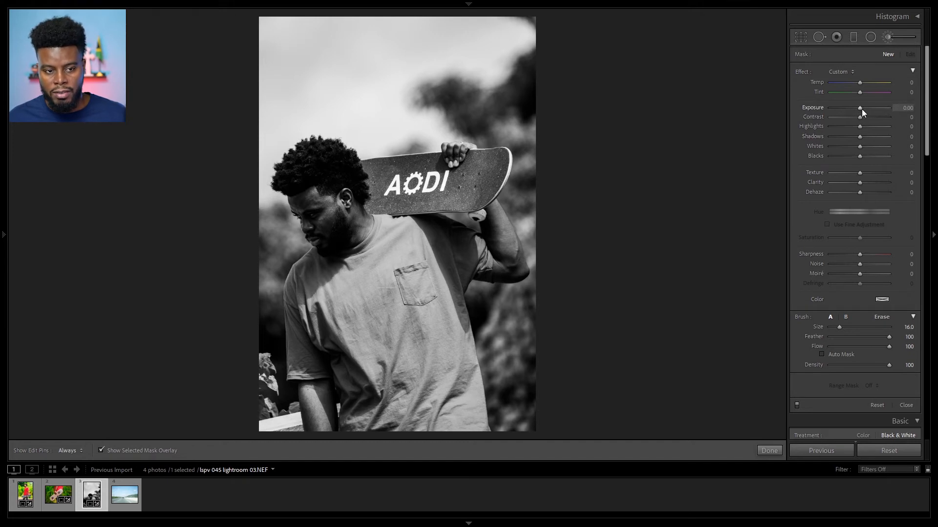
left_click_drag(861, 109, 863, 110)
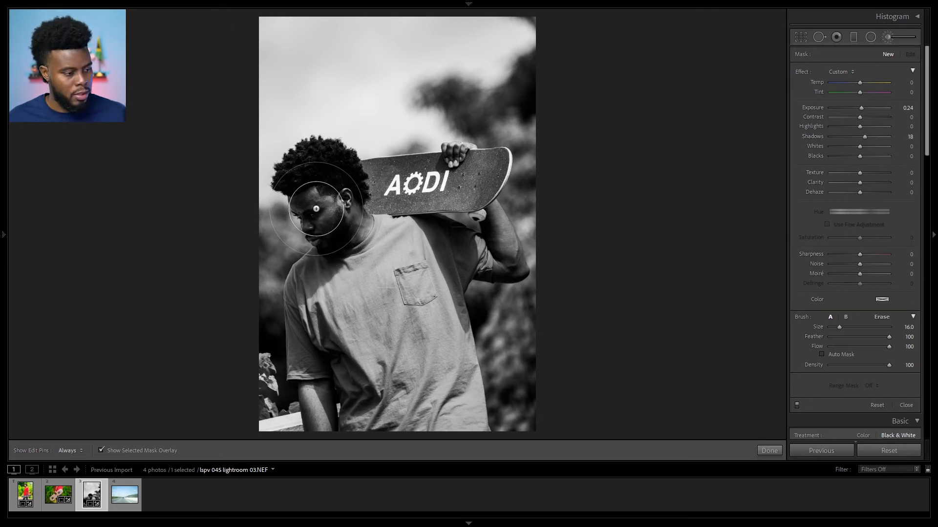
key("k")
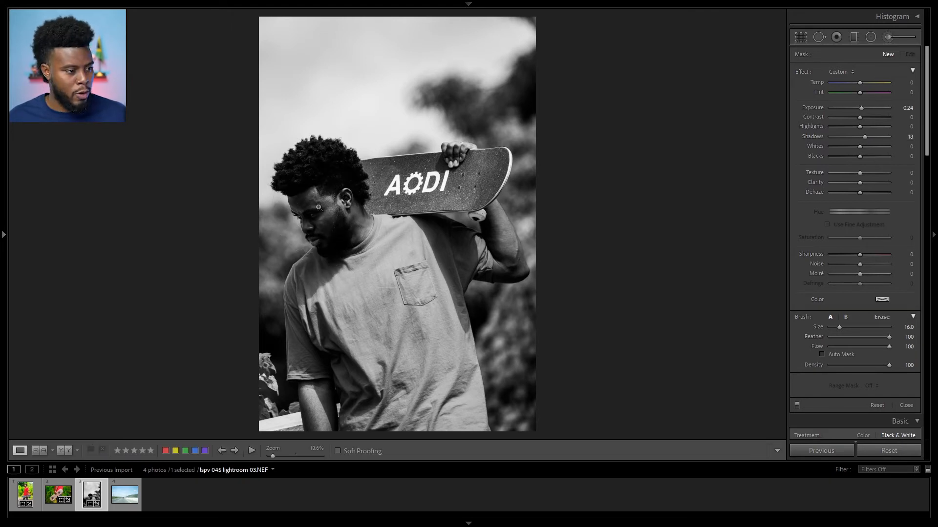
Paint the brightening adjustment brush over the man's face, from the forehead down to the beard.
key("ctrl+equal")
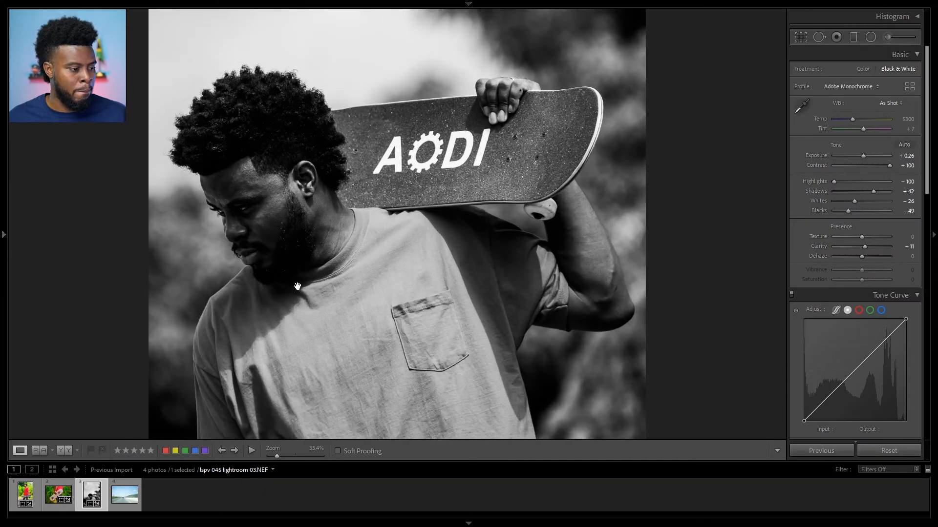
left_click_drag(277, 456, 281, 456)
left_click_drag(270, 94, 266, 153)
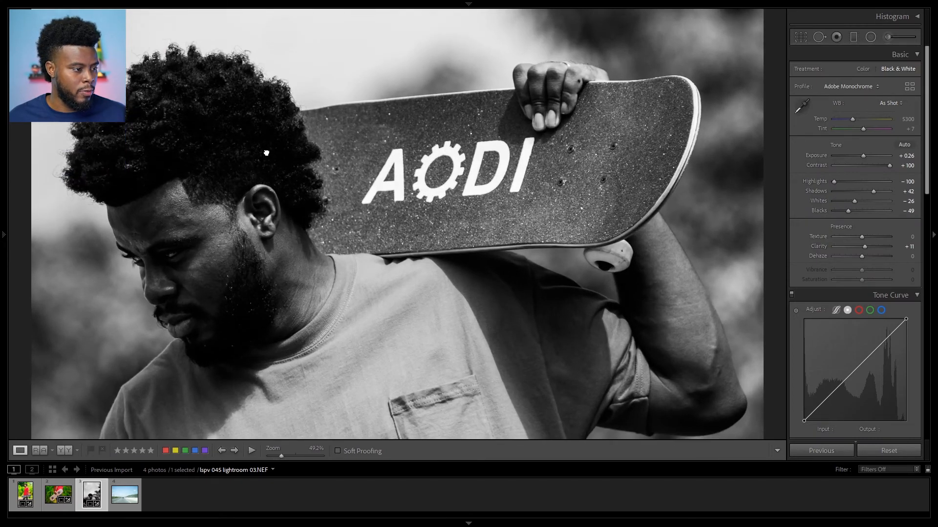
left_click_drag(283, 456, 283, 456)
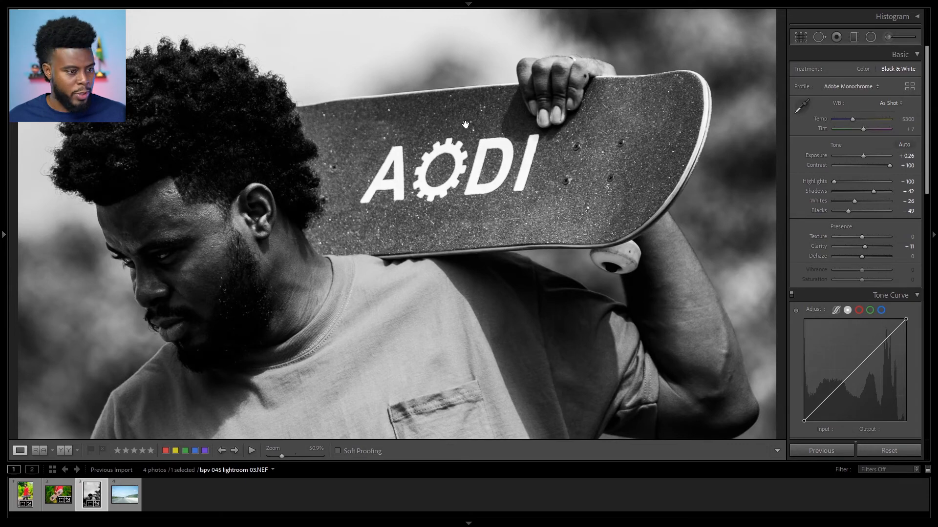
key("k")
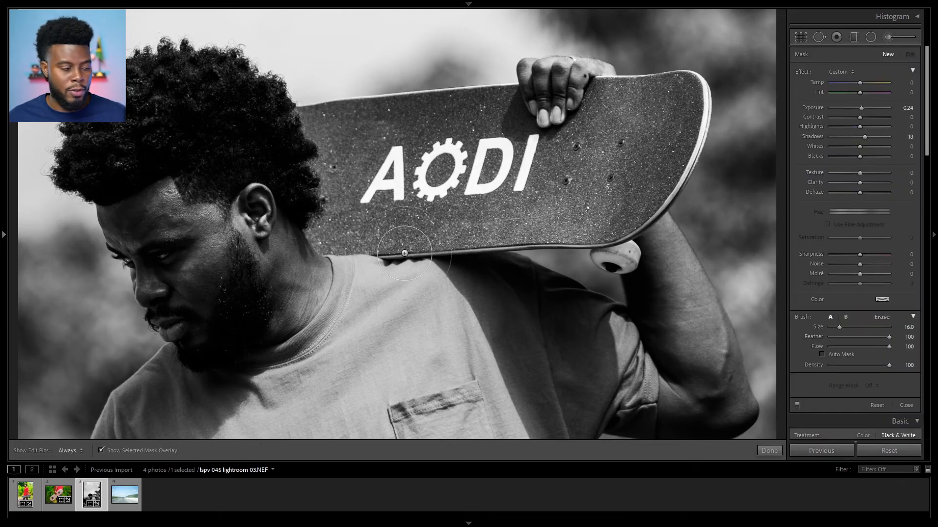
key("h")
mouse_move(147, 224)
left_mouse_down()
mouse_move(173, 307)
mouse_move(198, 226)
mouse_move(170, 228)
mouse_move(153, 215)
left_mouse_up()
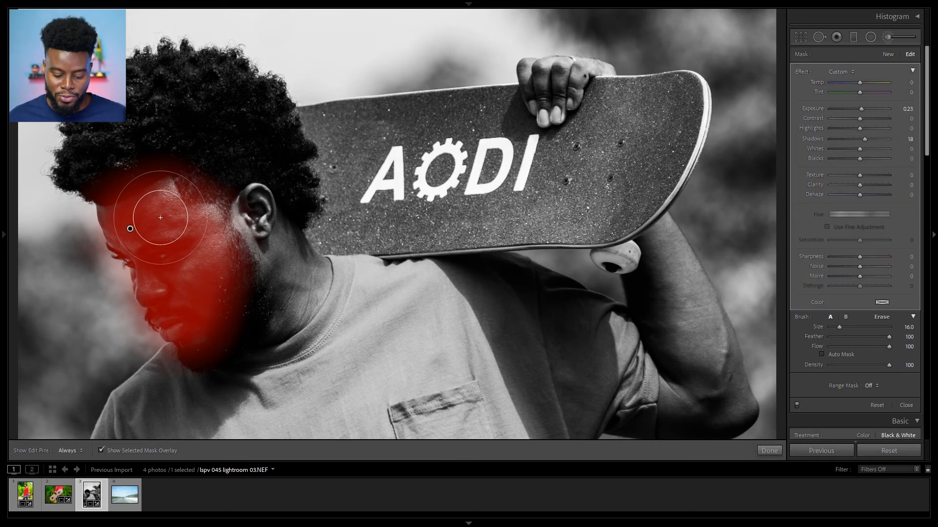
key("k")
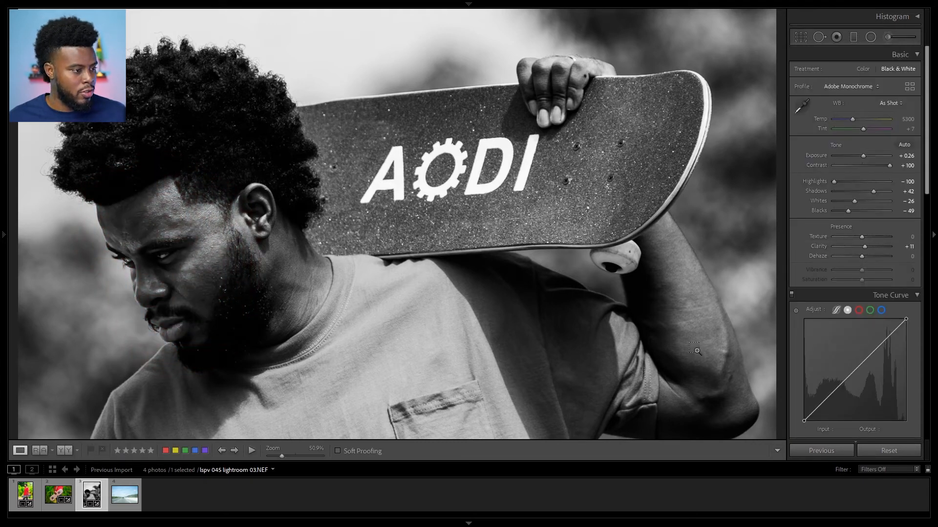
Compare the photo with and without the face brightening by undoing and redoing it, keeping the adjustment.
key("ctrl+z")
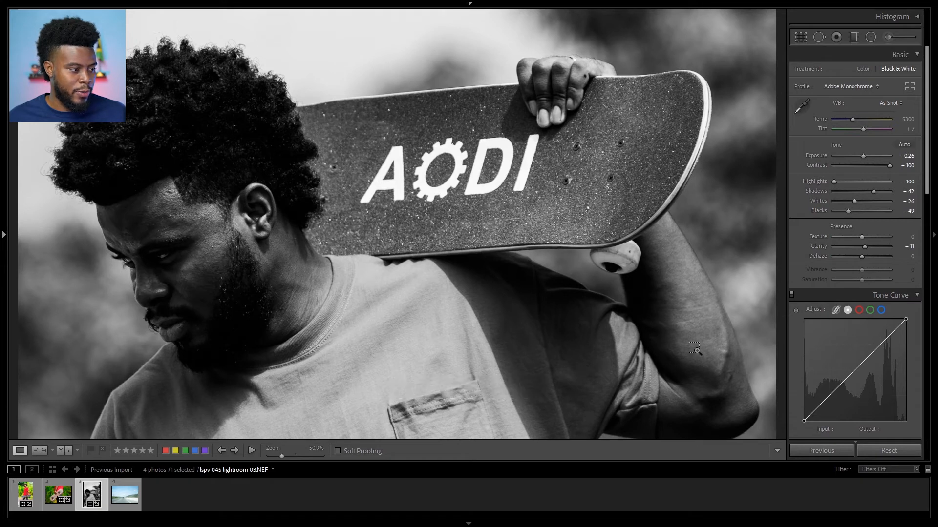
key("ctrl+shift+z")
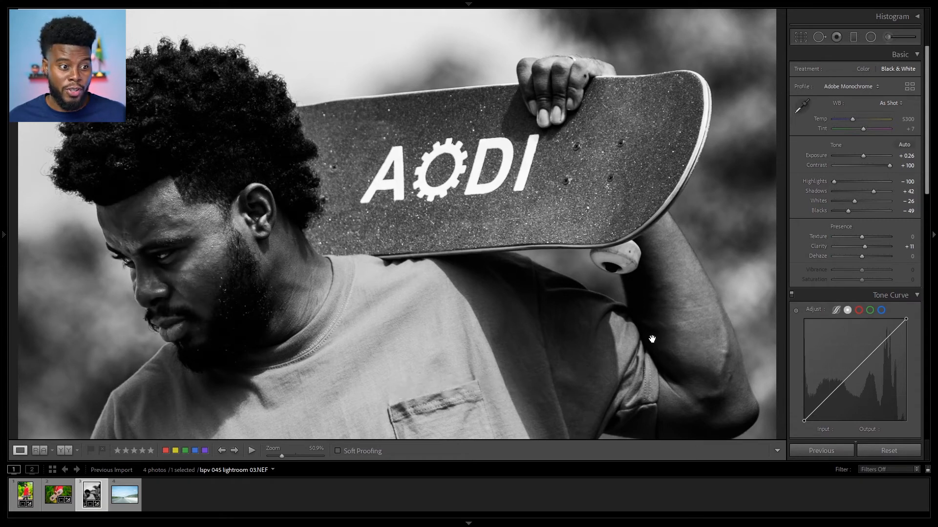
left_click(595, 293)
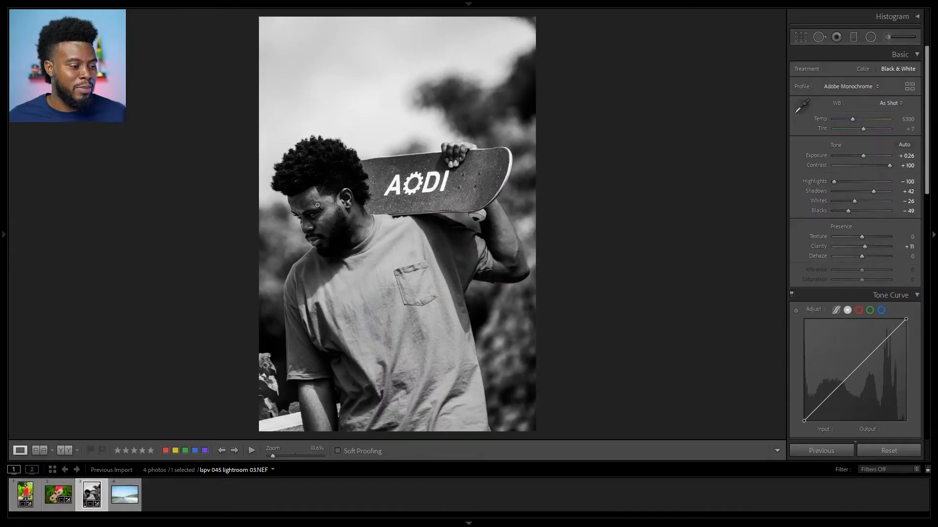
Reduce the Spot Removal brush in Heal mode to size 16 and heal a blemish on the man's upper cheek.
left_click(318, 206)
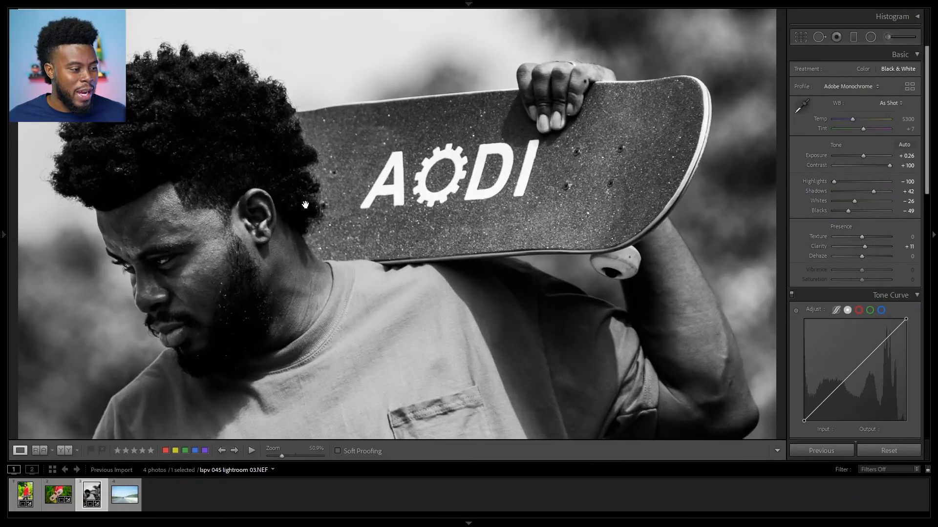
left_click(282, 457)
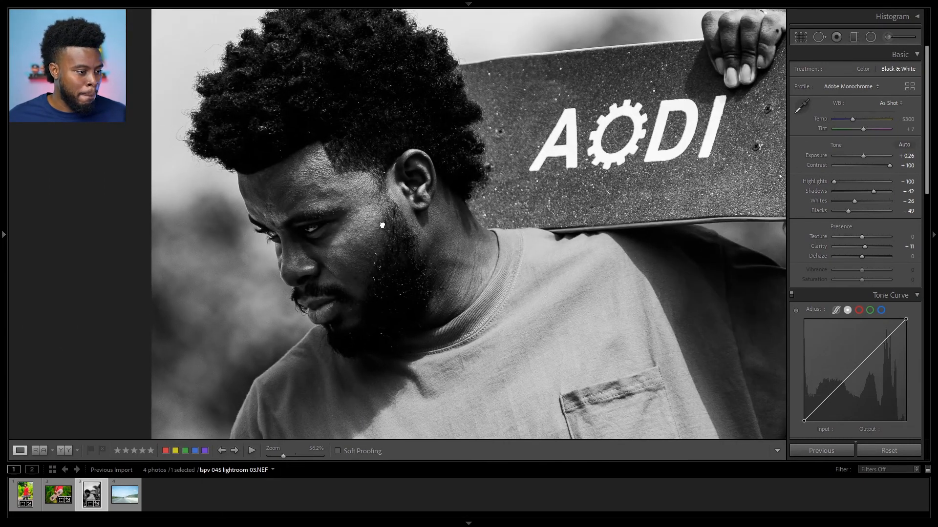
left_click(286, 455)
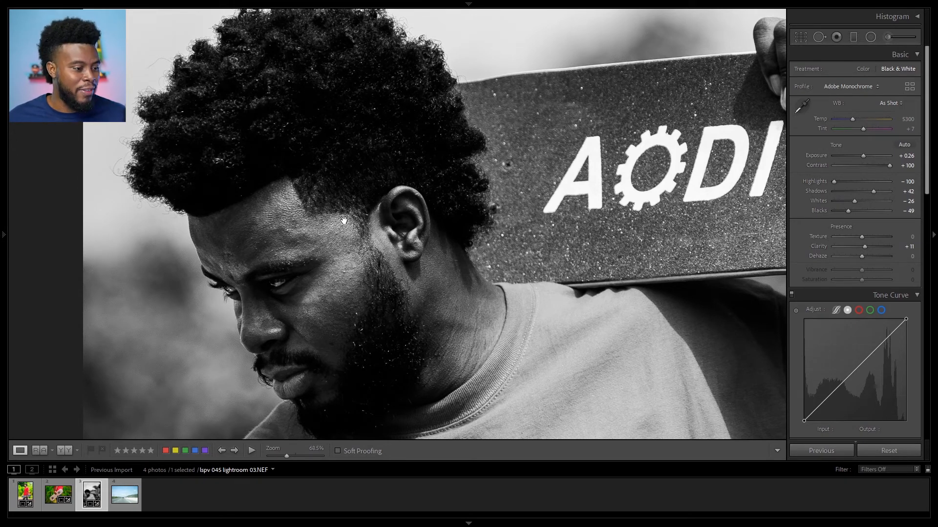
key("q")
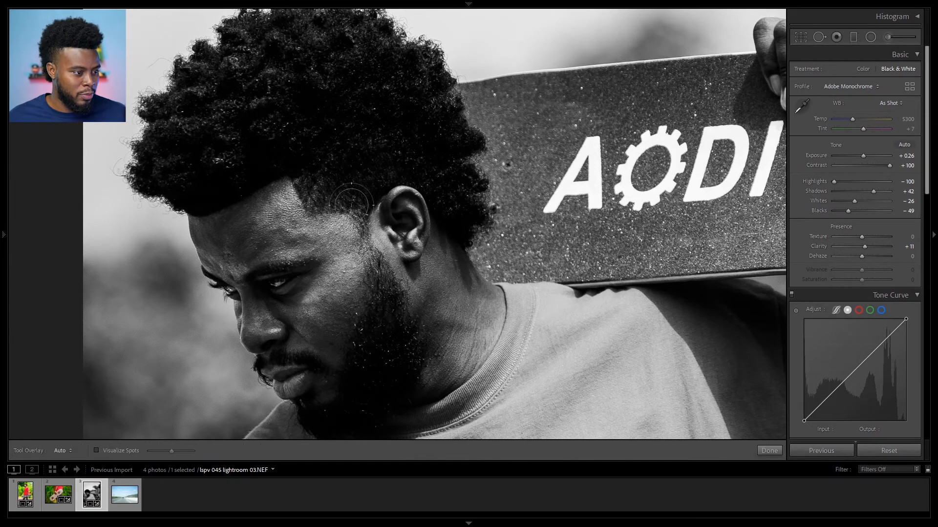
scroll(348, 207, "down", 8)
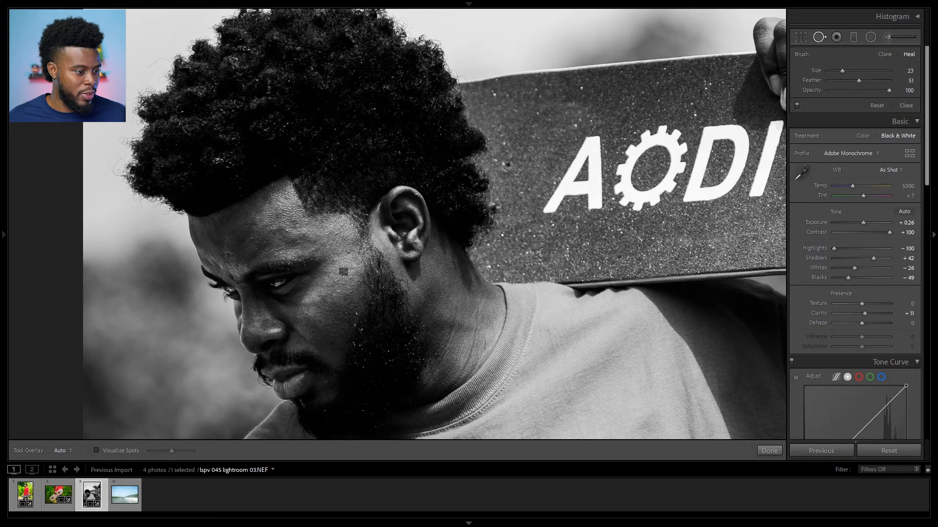
scroll(342, 272, "down", 3)
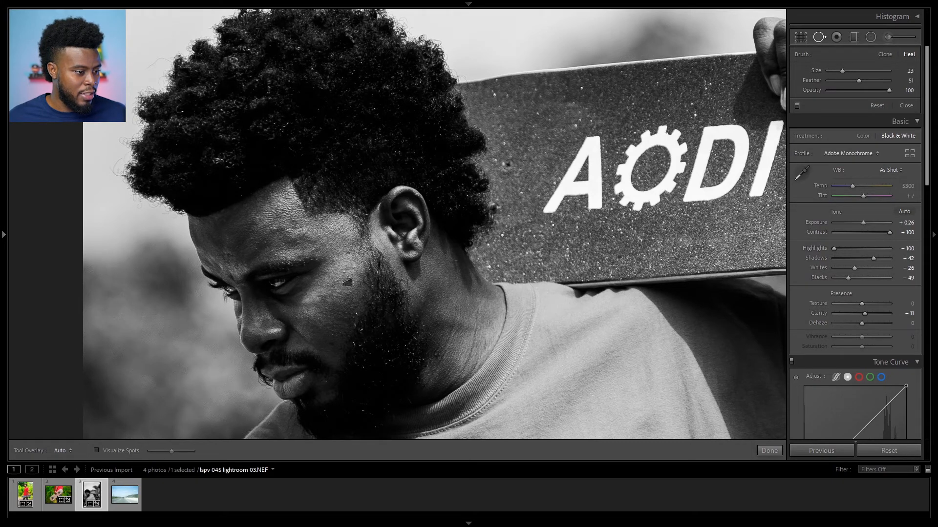
scroll(343, 272, "up", 1)
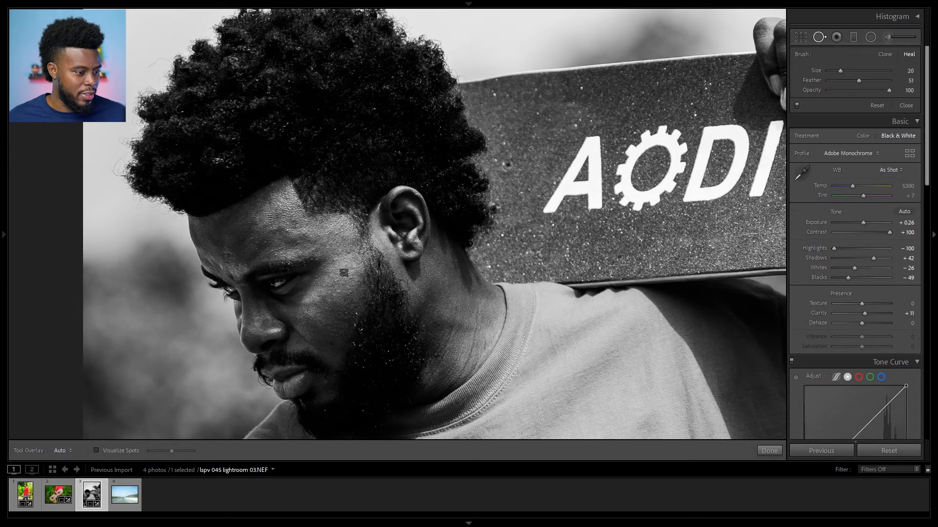
scroll(343, 272, "down", 1)
left_click(344, 272)
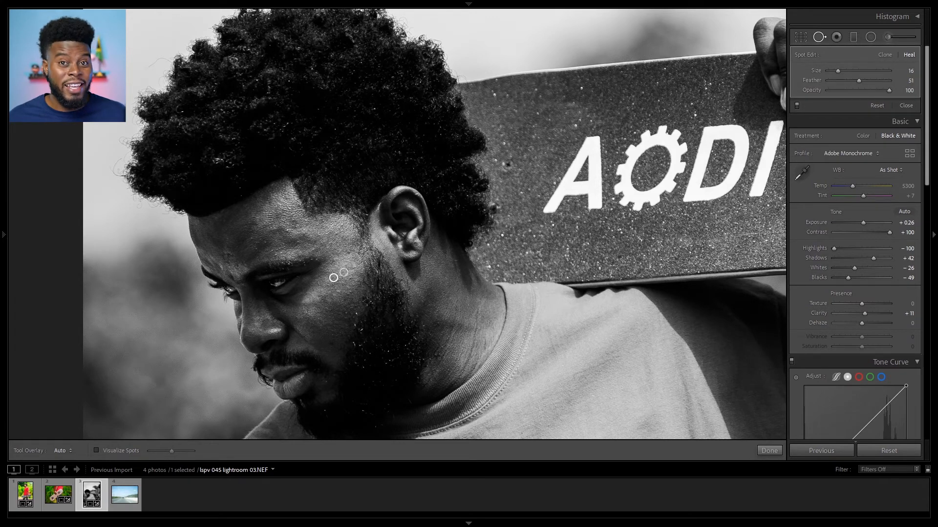
key("q")
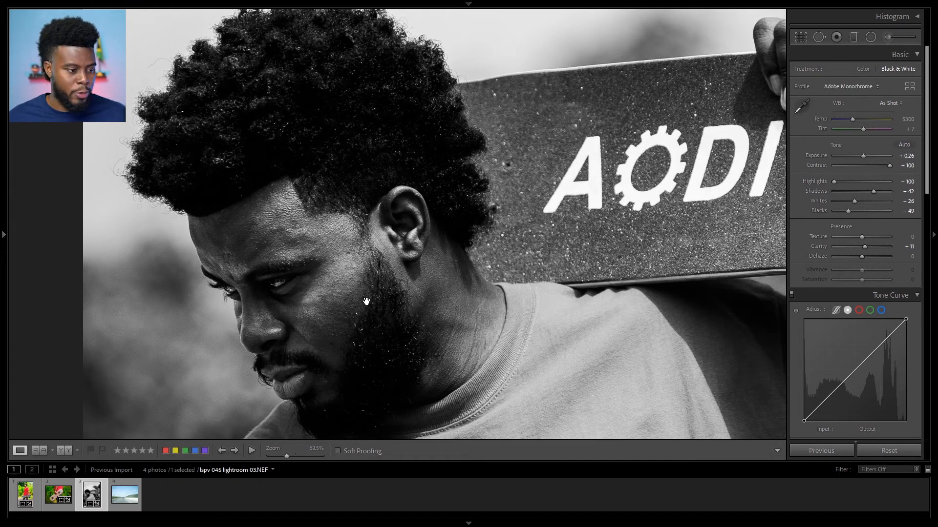
Heal three more blemishes on the man's forehead and another on his cheek with the size 16 healing brush.
key("q")
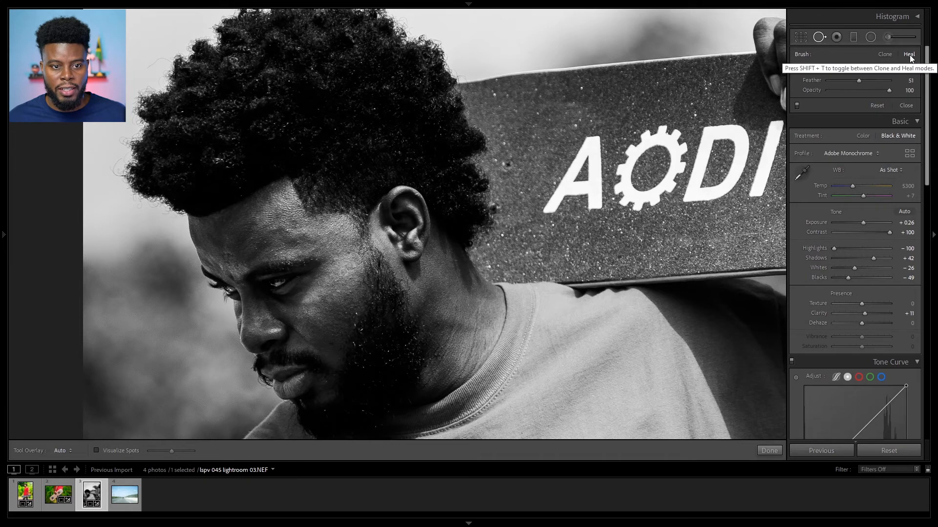
left_click(265, 242)
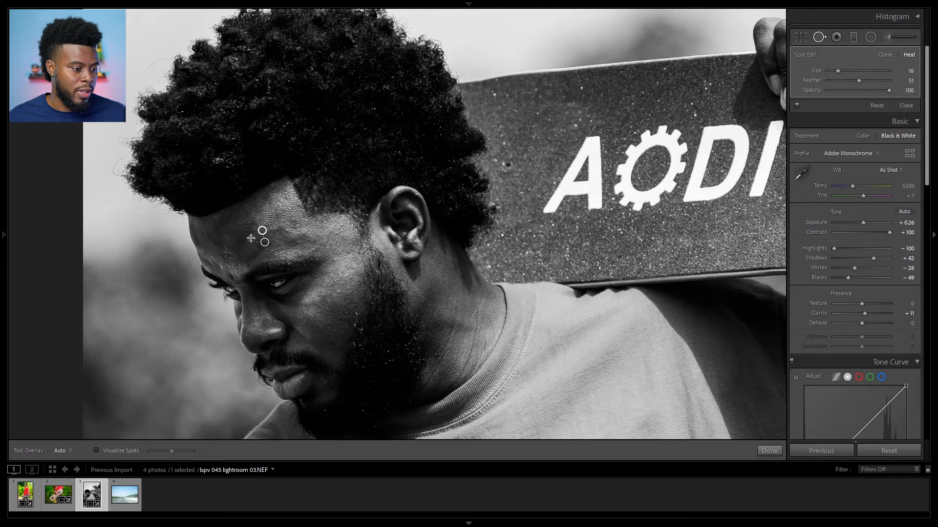
left_click(251, 238)
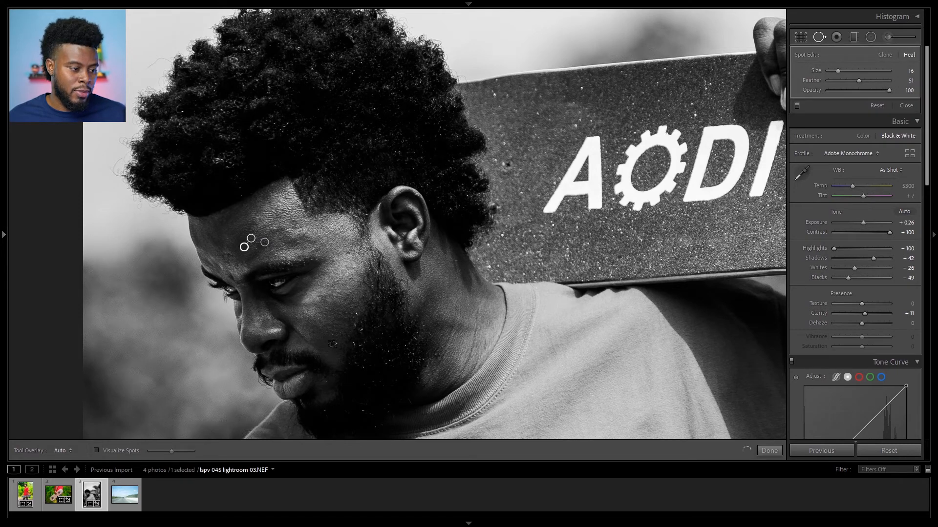
key("q")
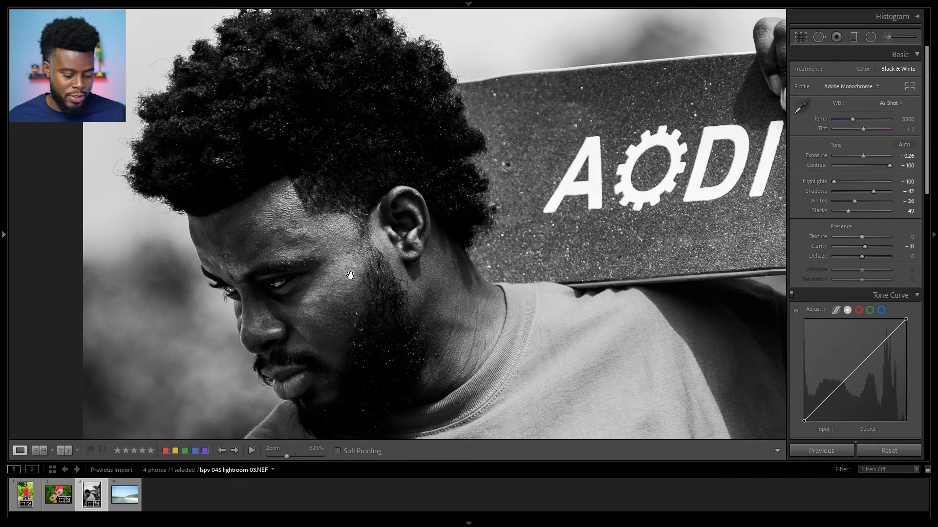
key("q")
left_click(350, 278)
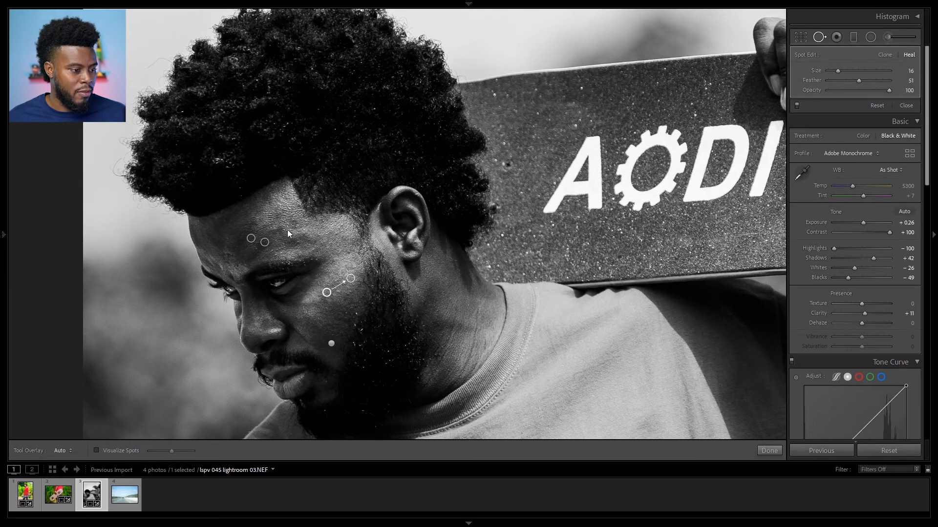
left_click(287, 229)
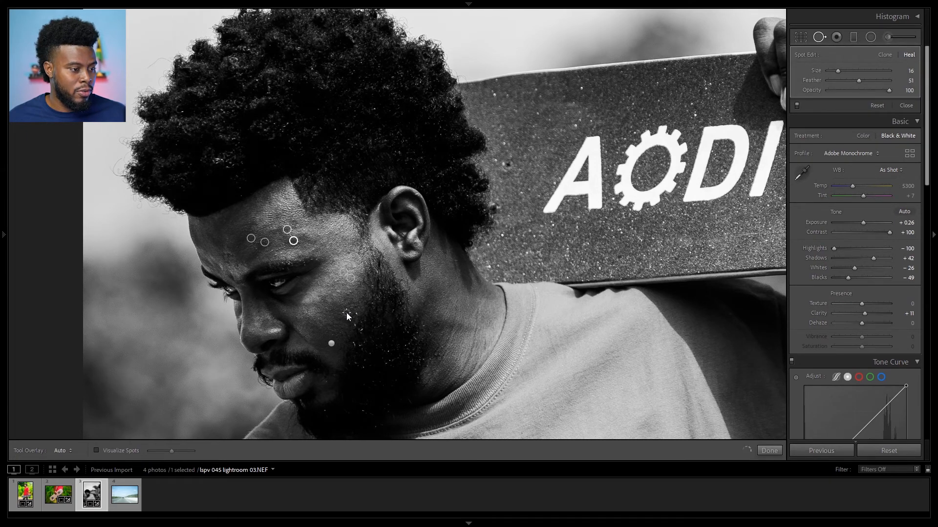
Heal another cheek blemish and one more forehead blemish with the size 16 brush, checking the skin without the spot overlay.
left_click(346, 313)
key("q")
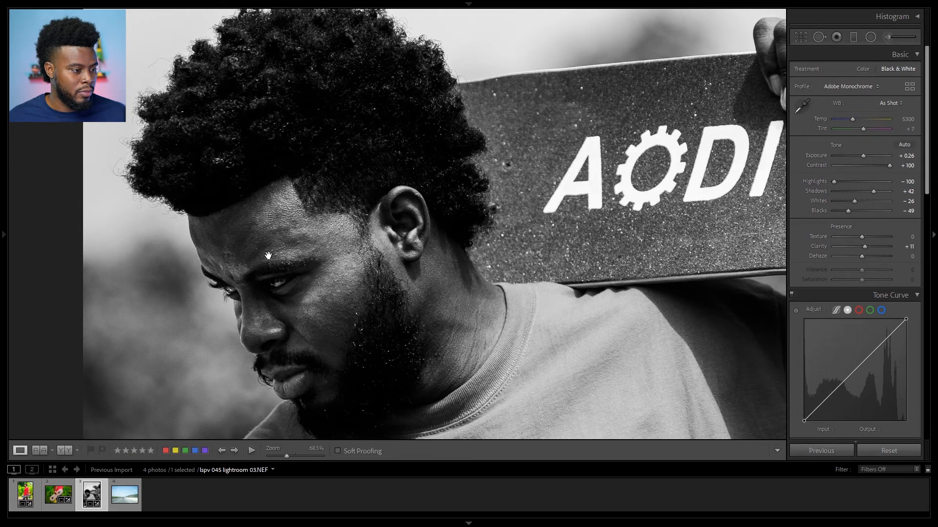
key("q")
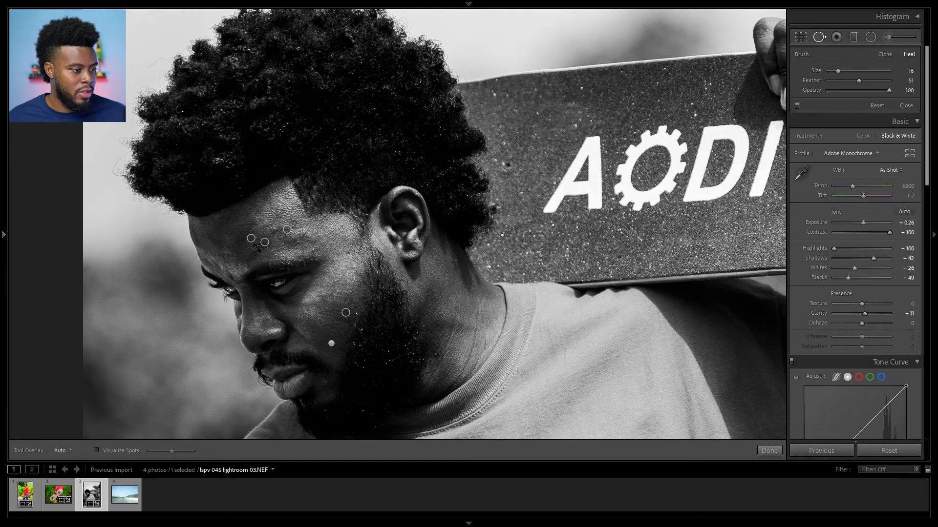
key("q")
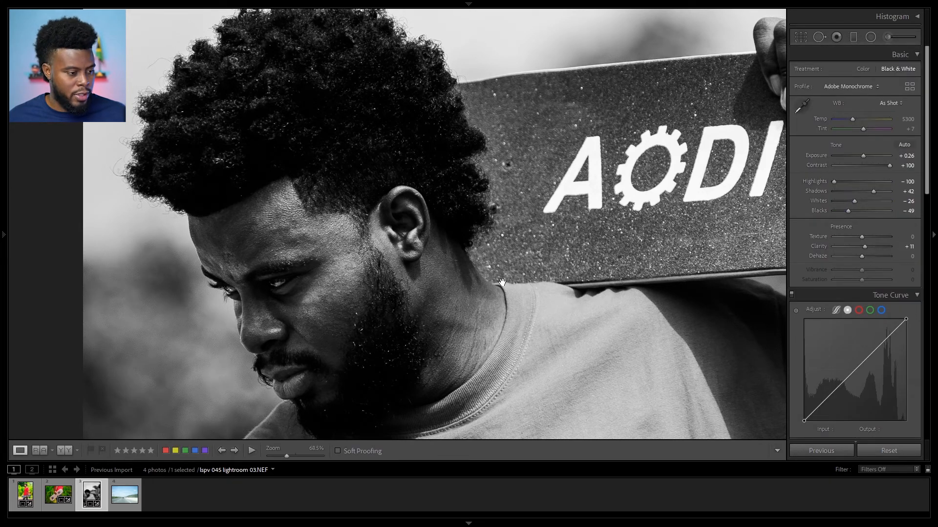
key("q")
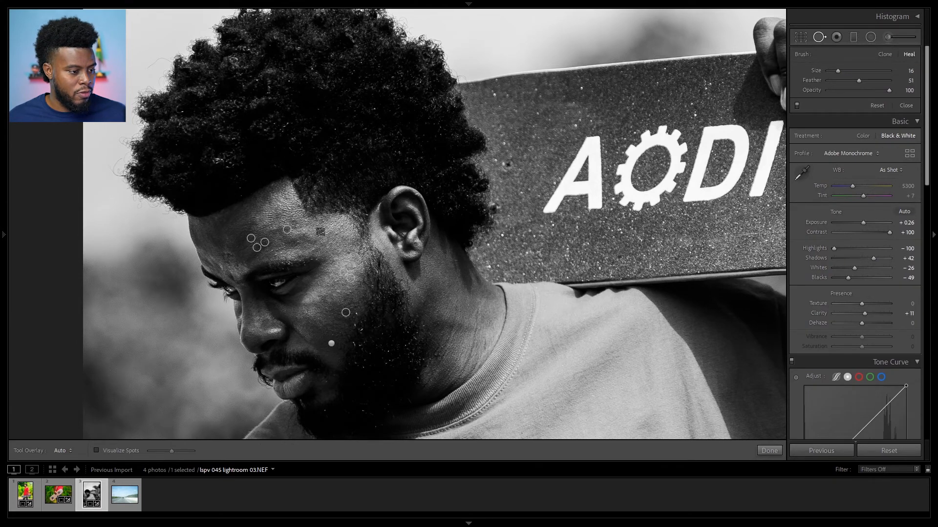
key("q")
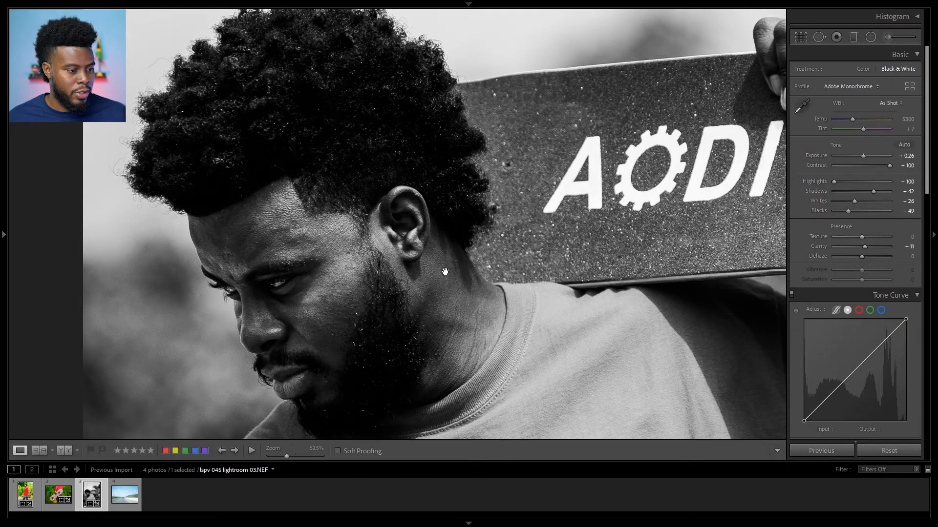
Heal a blemish on the man's upper arm below the sleeve with the Spot Removal brush at size 23, then show the whole photo.
left_click_drag(627, 412, 518, 134)
left_click_drag(534, 419, 522, 131)
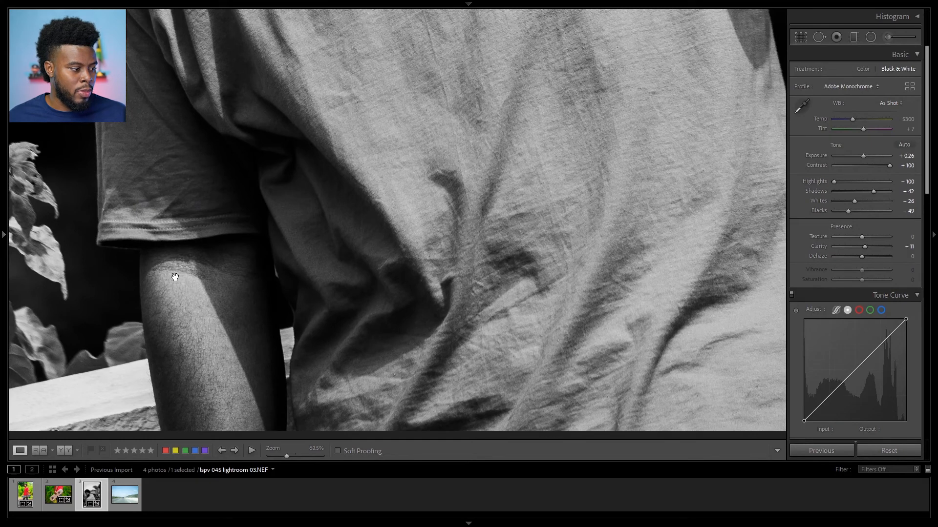
key("q")
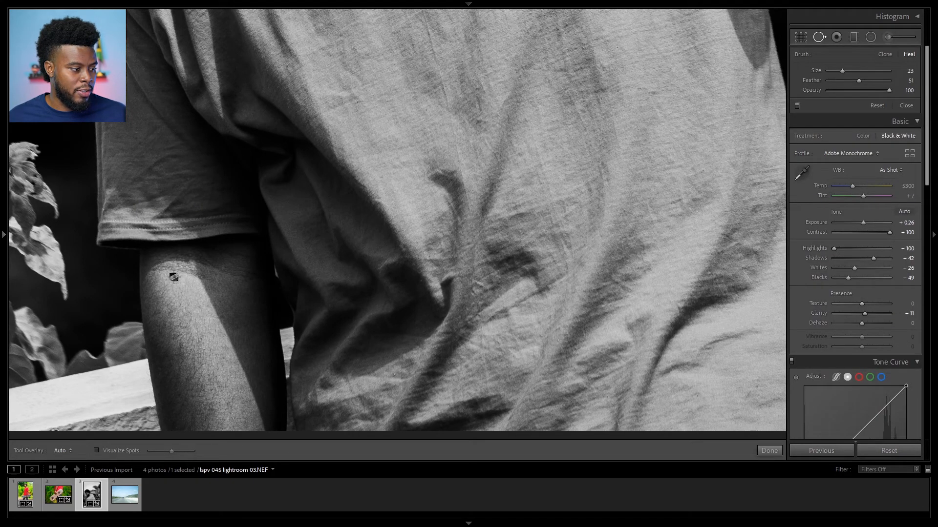
left_click(175, 277)
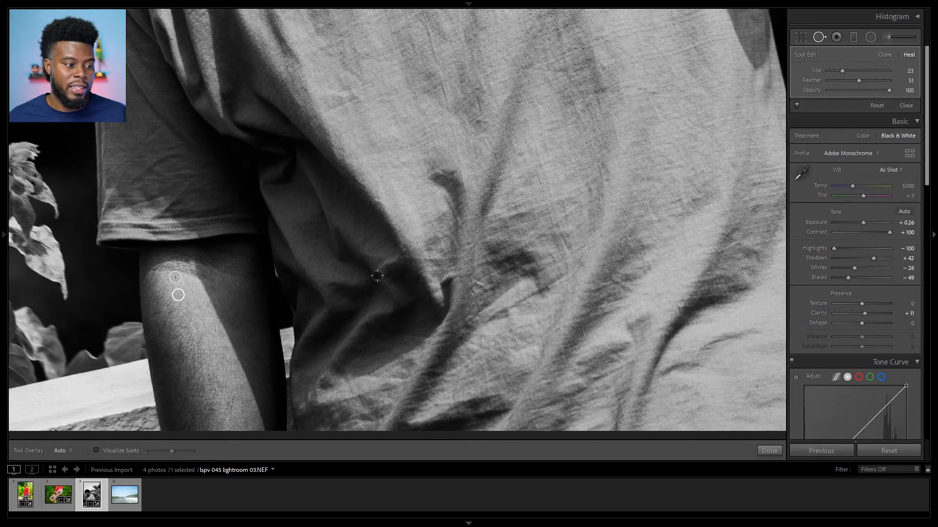
key("q")
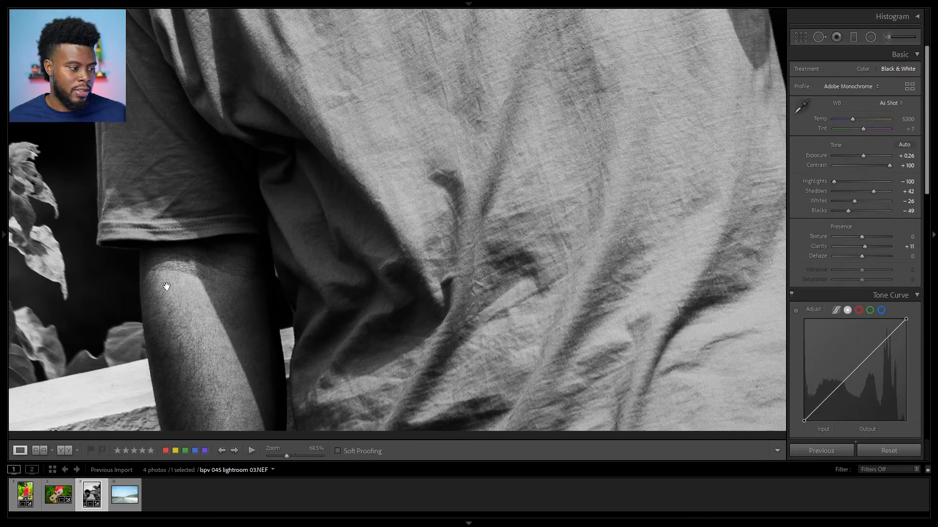
left_click(467, 170)
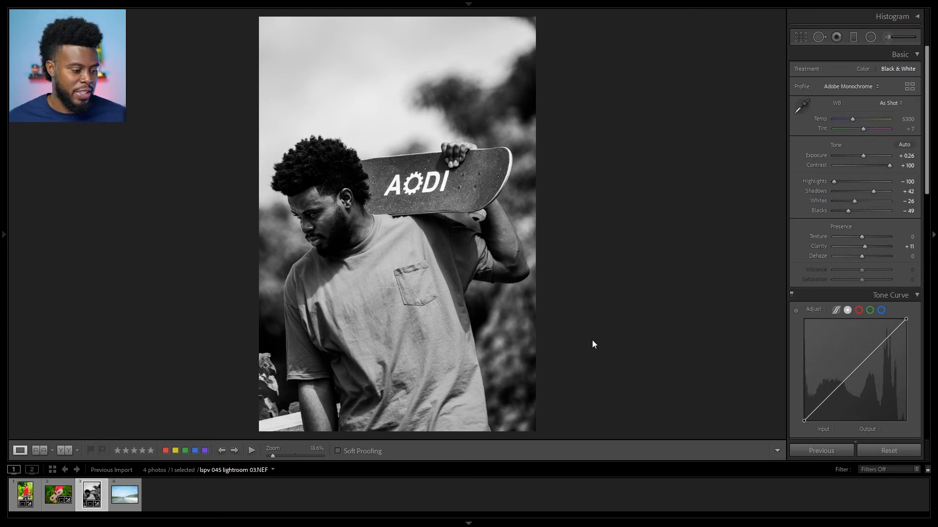
Open the fourth photo of the highway and set Tint to +13, Exposure to −0.50, Contrast to +46 and Highlights to −60.
left_click(118, 494)
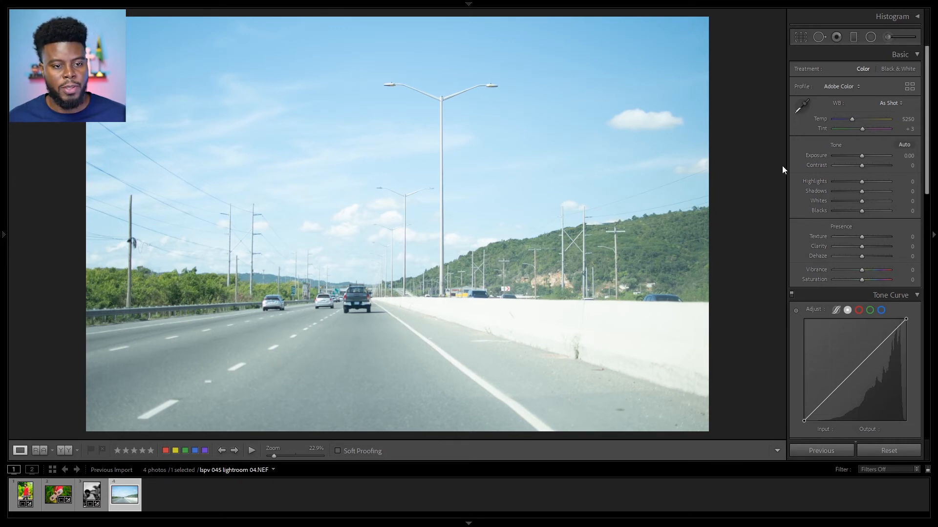
left_click_drag(853, 119, 855, 119)
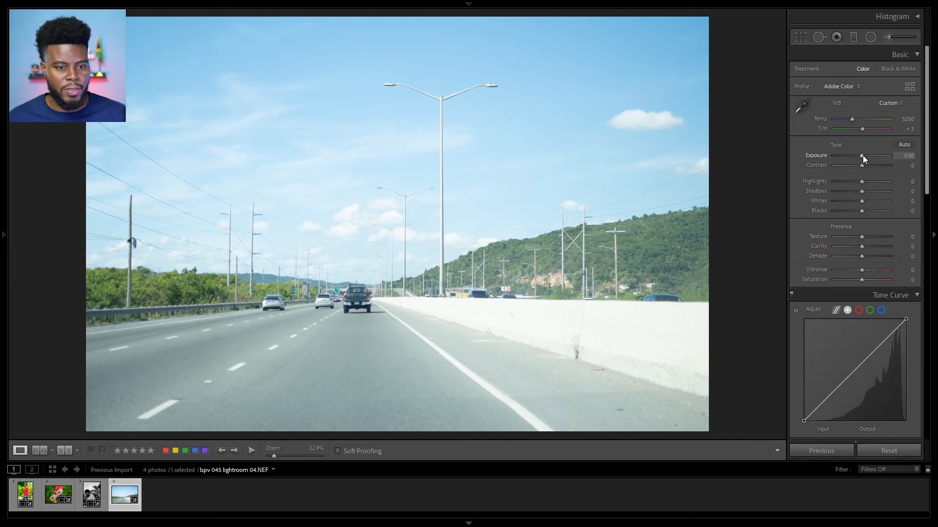
left_click_drag(861, 155, 861, 156)
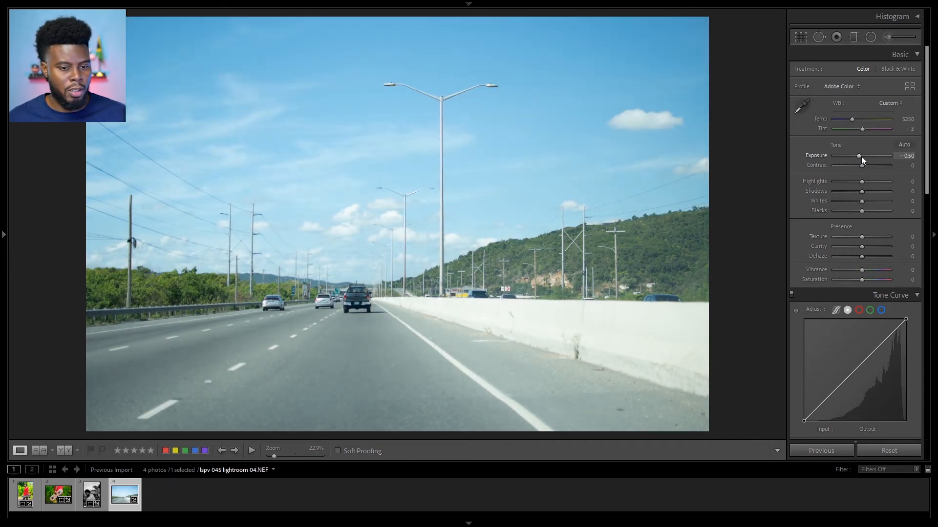
left_click_drag(863, 165, 869, 165)
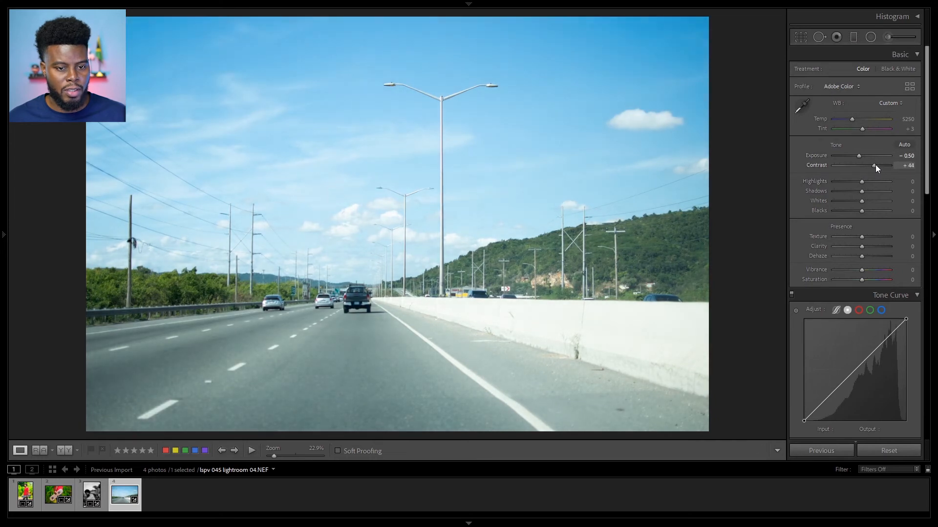
left_click_drag(861, 181, 846, 182)
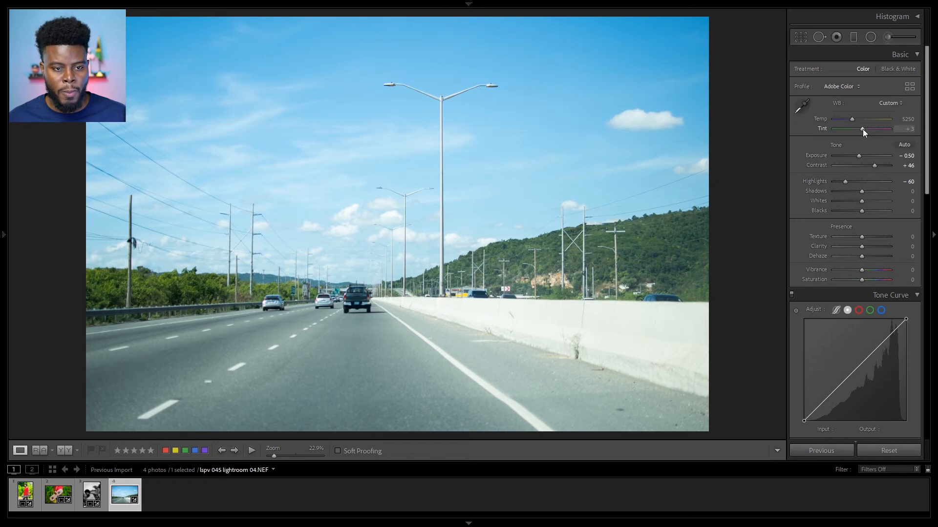
left_click_drag(863, 129, 864, 129)
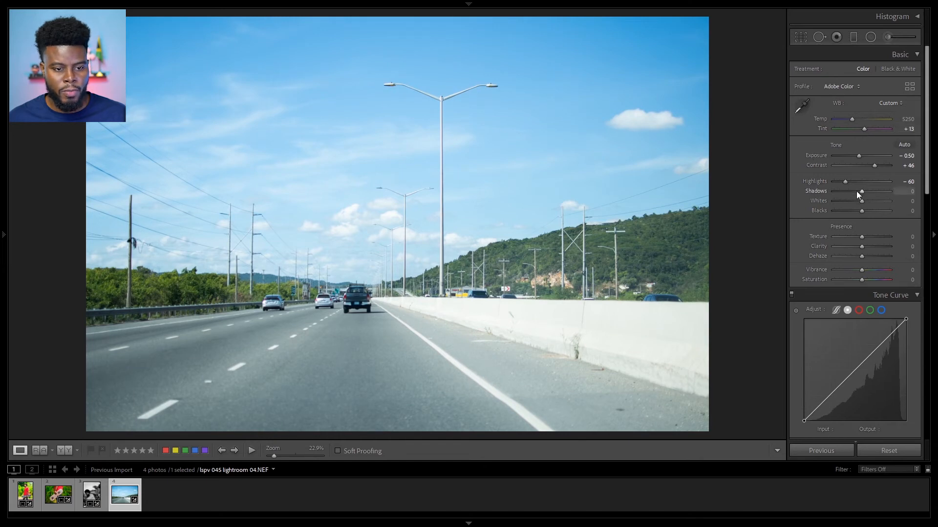
Set the highway photo's Shadows to +77, Whites to −21, Blacks to −33, Clarity to +25, Dehaze to +16 and Saturation to +28.
mouse_move(860, 202)
left_mouse_down()
mouse_move(862, 212)
mouse_move(852, 211)
left_mouse_up()
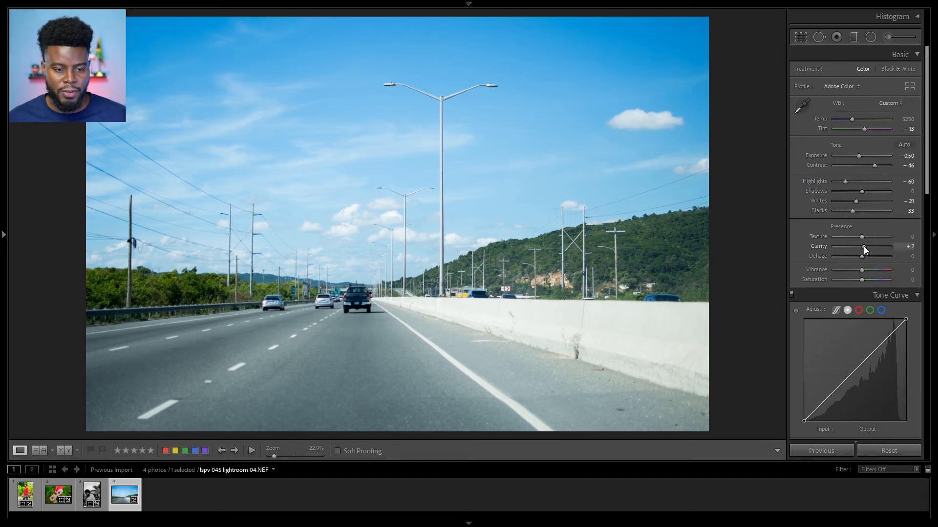
left_click_drag(864, 246, 911, 248)
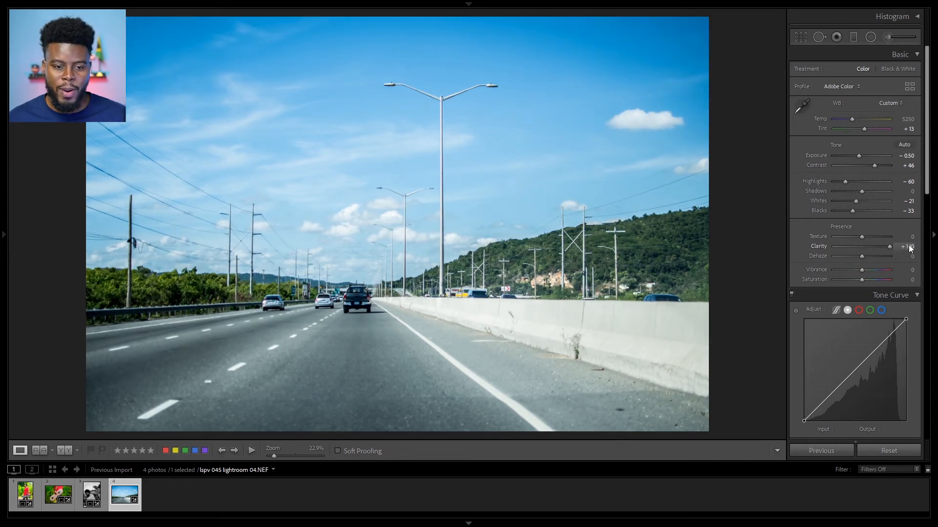
left_click_drag(890, 246, 868, 247)
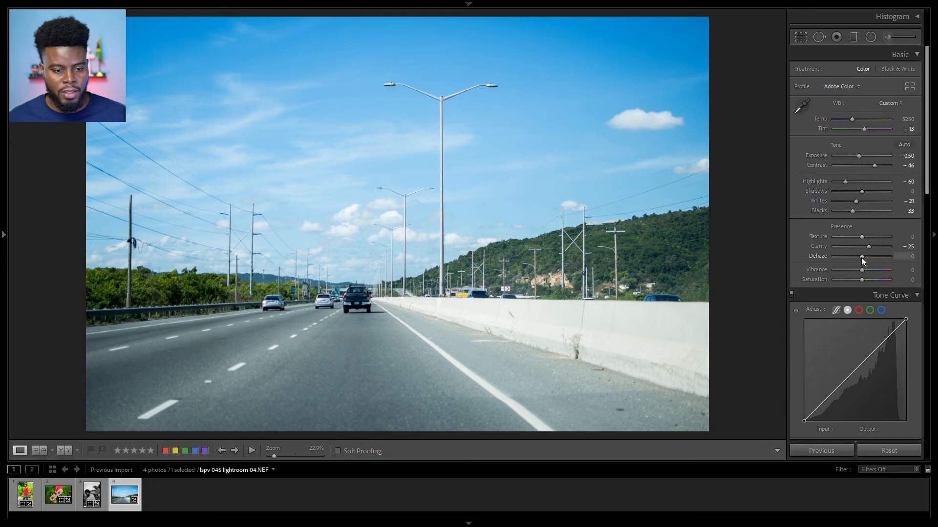
left_click_drag(861, 256, 866, 257)
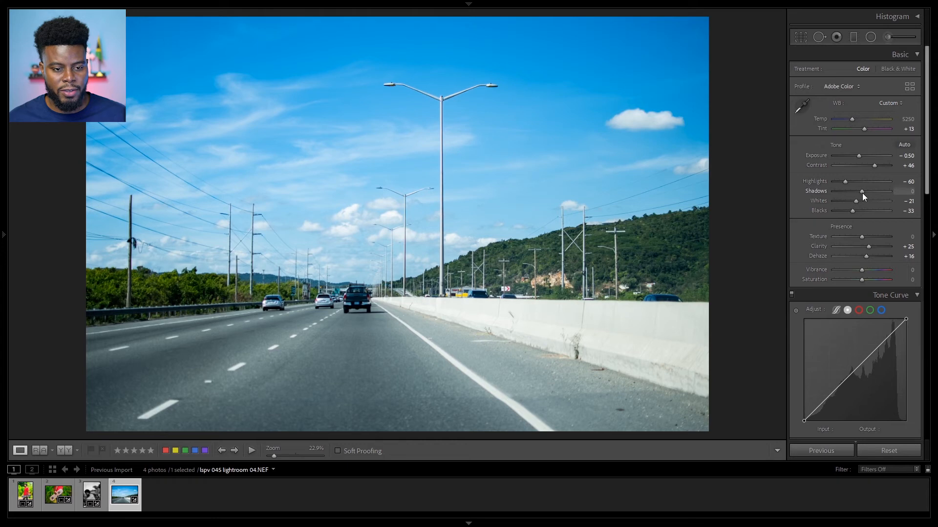
left_click_drag(863, 192, 884, 190)
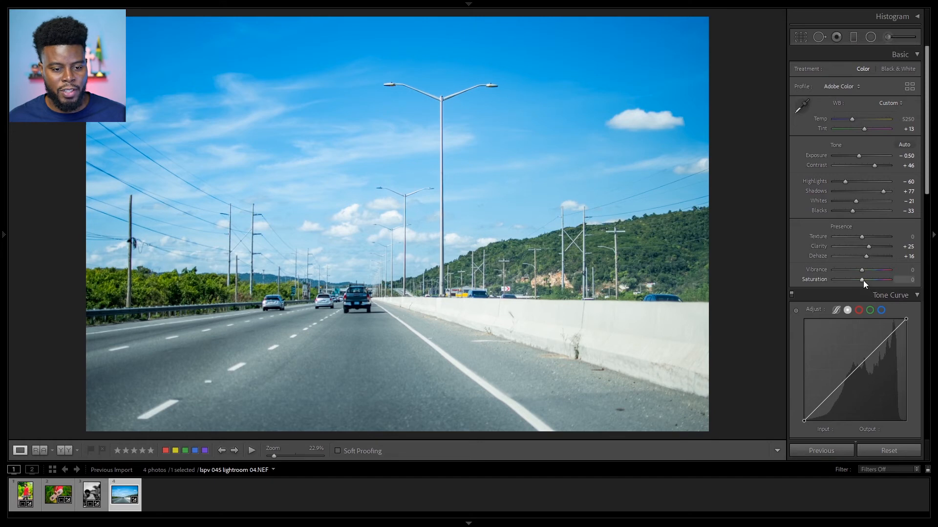
left_click_drag(864, 281, 869, 281)
Raise the black point of the highway photo's tone curve to input 26, output 28.
scroll(810, 248, "down", 5)
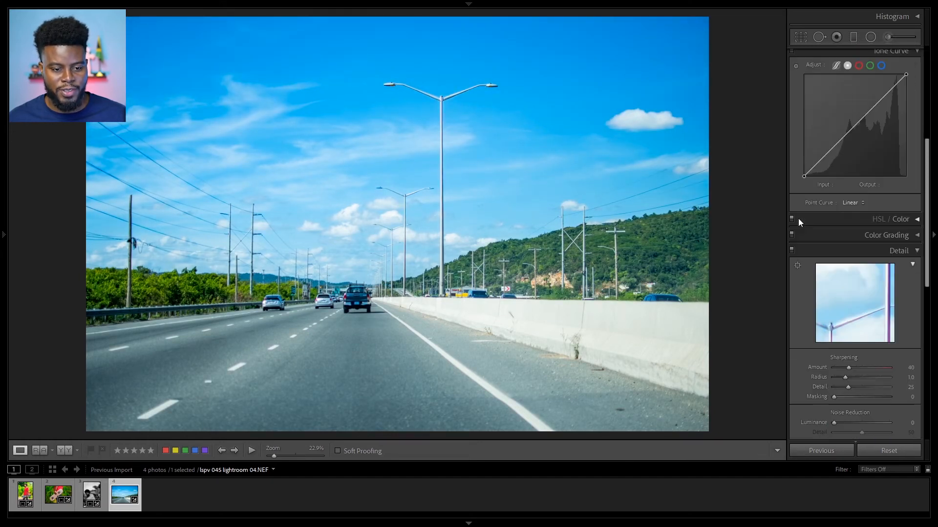
scroll(794, 207, "up", 2)
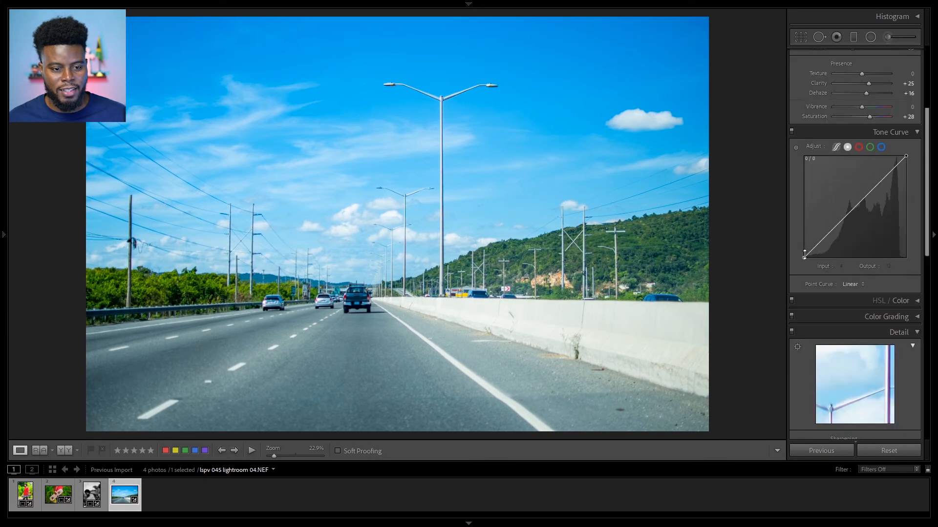
left_click_drag(804, 257, 813, 248)
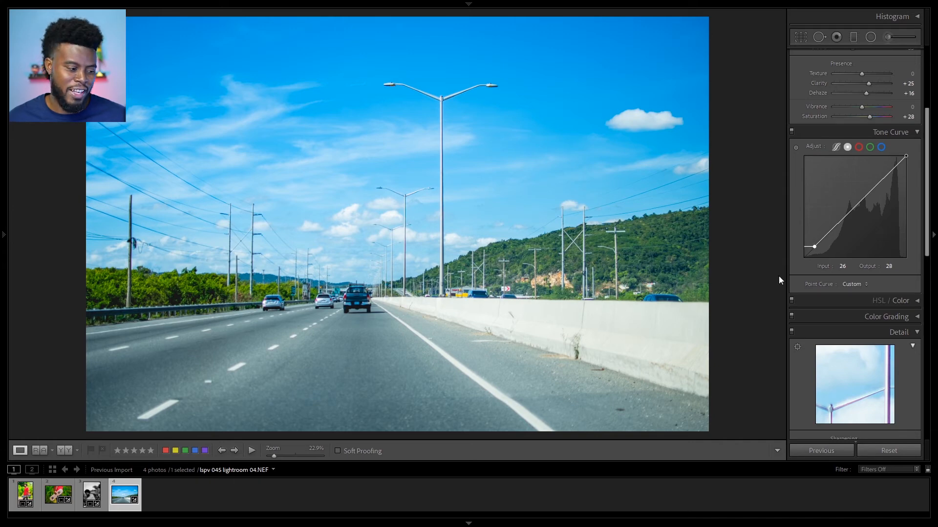
Return to the black-and-white third photo and raise its tone curve black point to input 18, output 19.
left_click(89, 493)
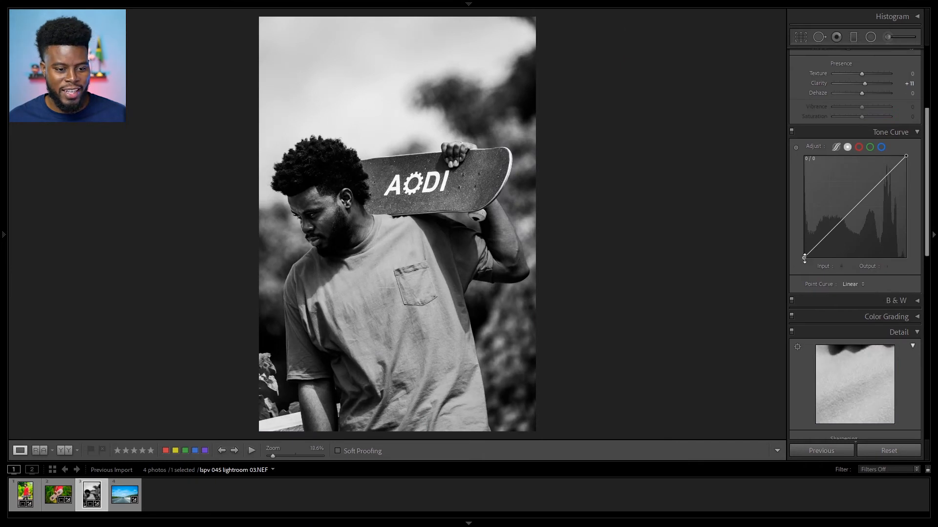
left_click_drag(804, 258, 811, 251)
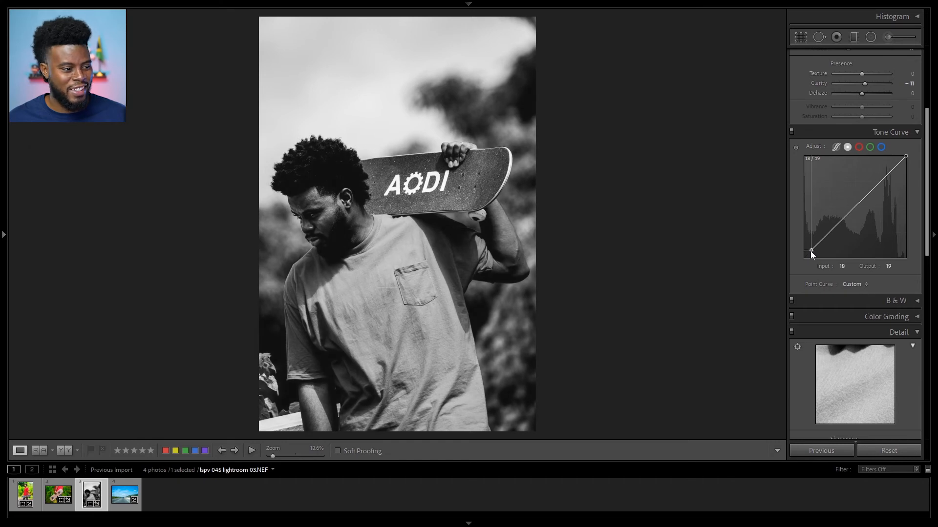
left_click_drag(810, 251, 810, 251)
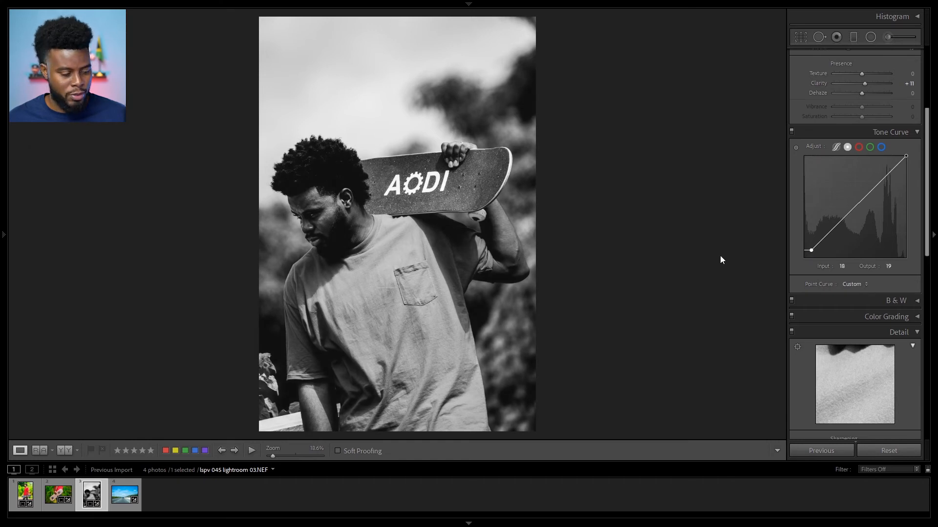
Compare the third photo with and without the tone curve change by undoing and redoing it twice, keeping the change.
key("ctrl+z")
key("ctrl+y")
key("ctrl+z")
key("ctrl+y")
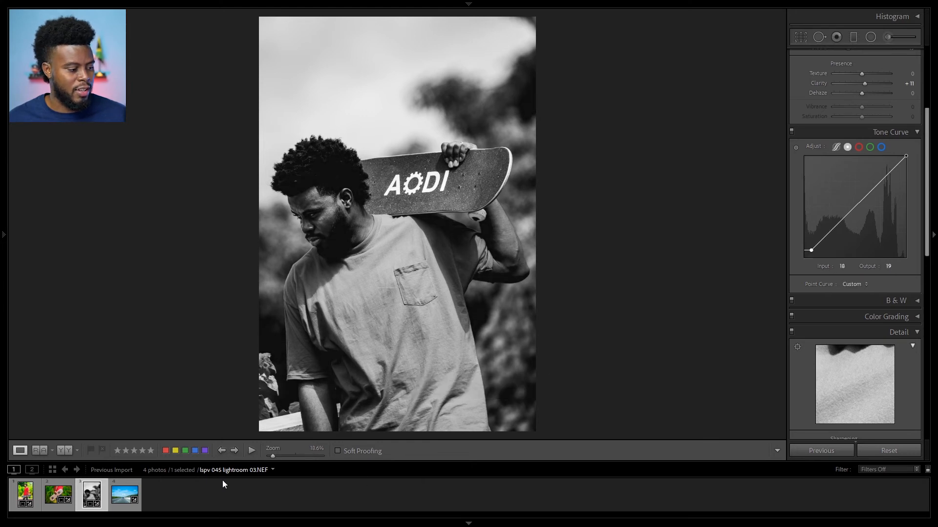
Switch back to the highway photo and raise the saturation of its greens to +82 in the HSL / Color adjustments.
left_click(118, 502)
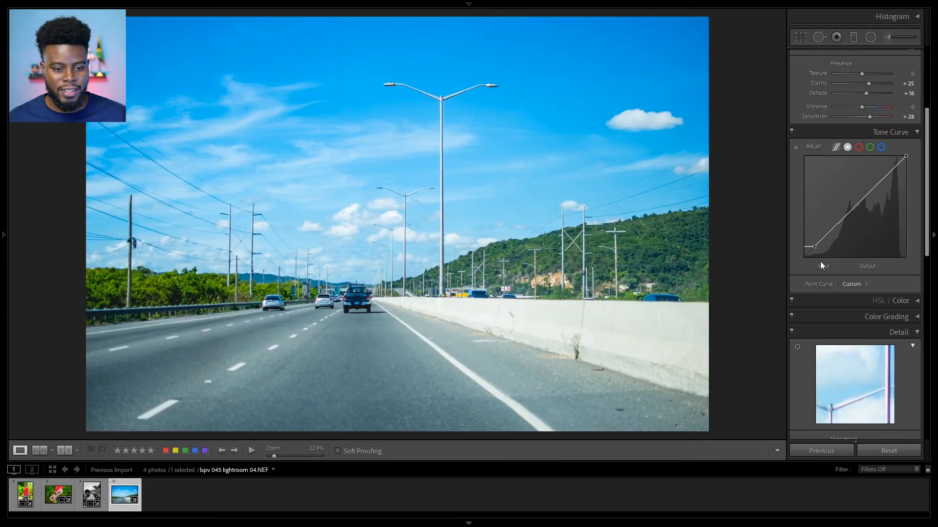
scroll(816, 280, "down", 3)
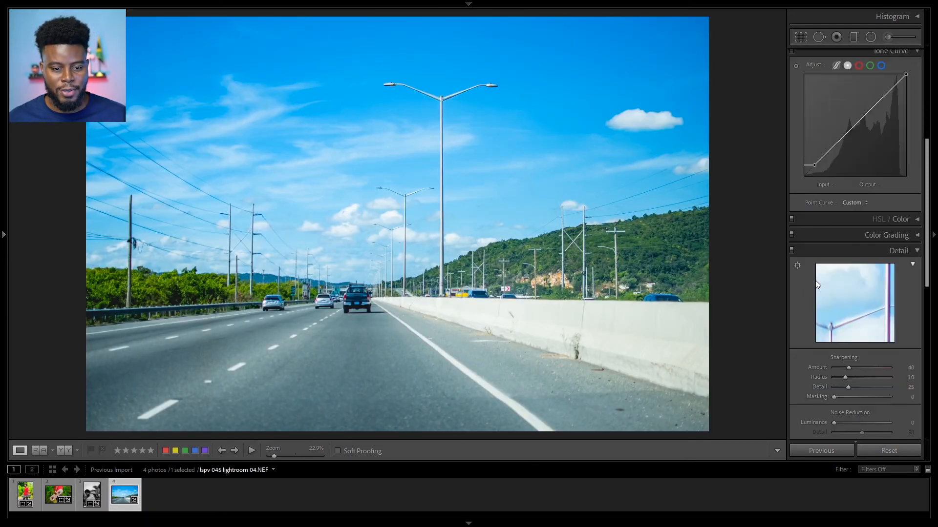
left_click(915, 222)
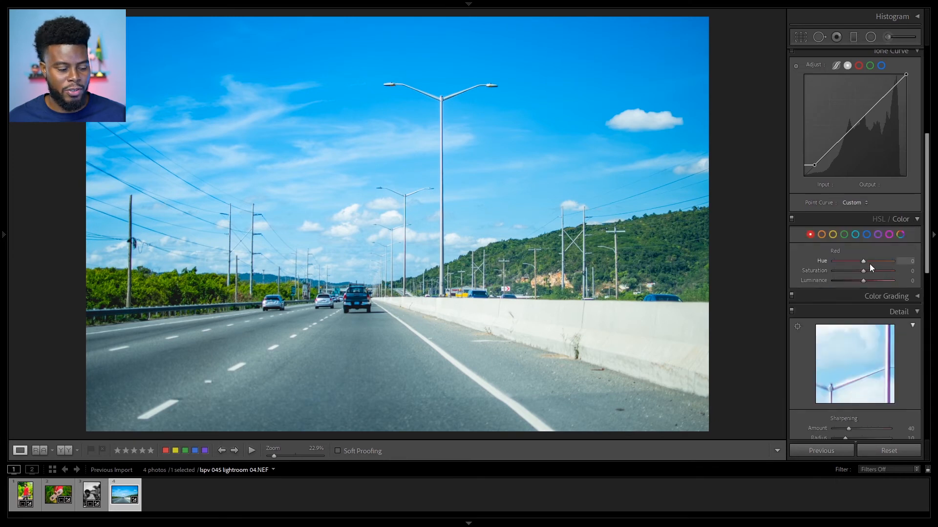
left_click(844, 236)
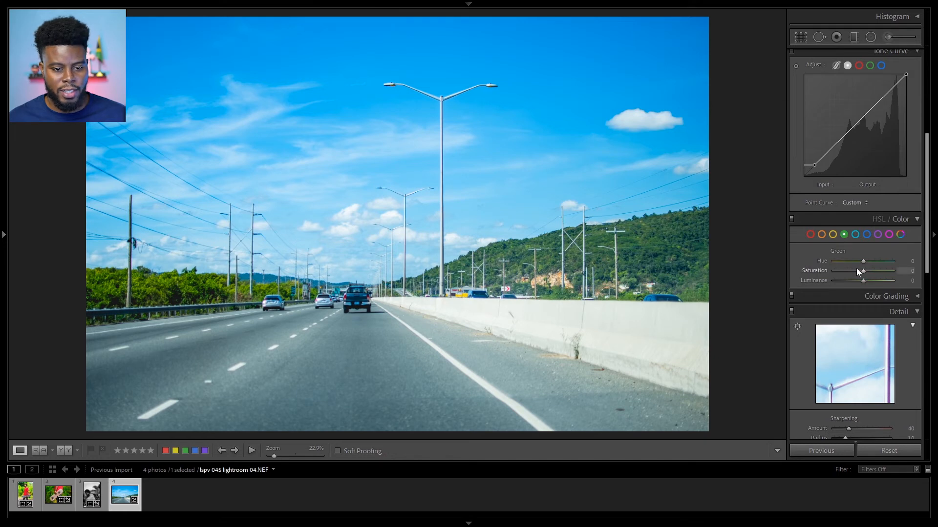
left_click_drag(863, 271, 880, 272)
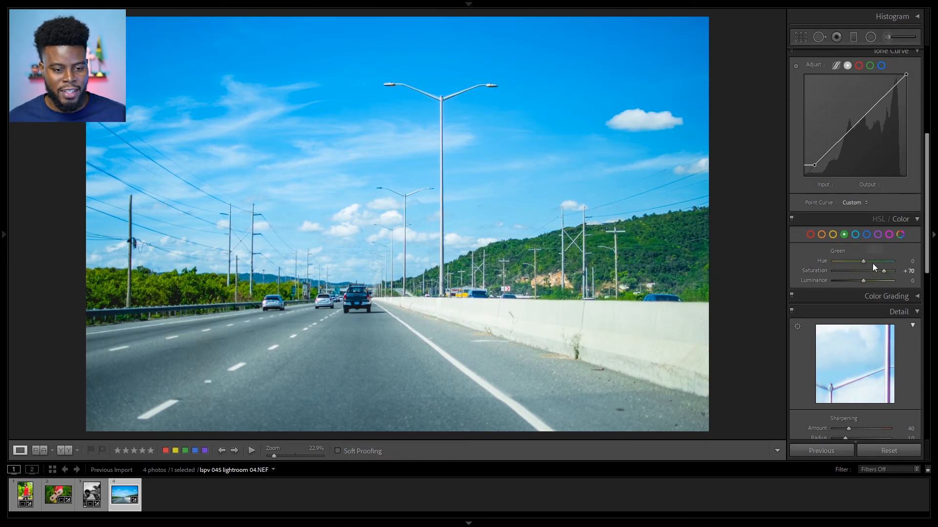
double_click(883, 271)
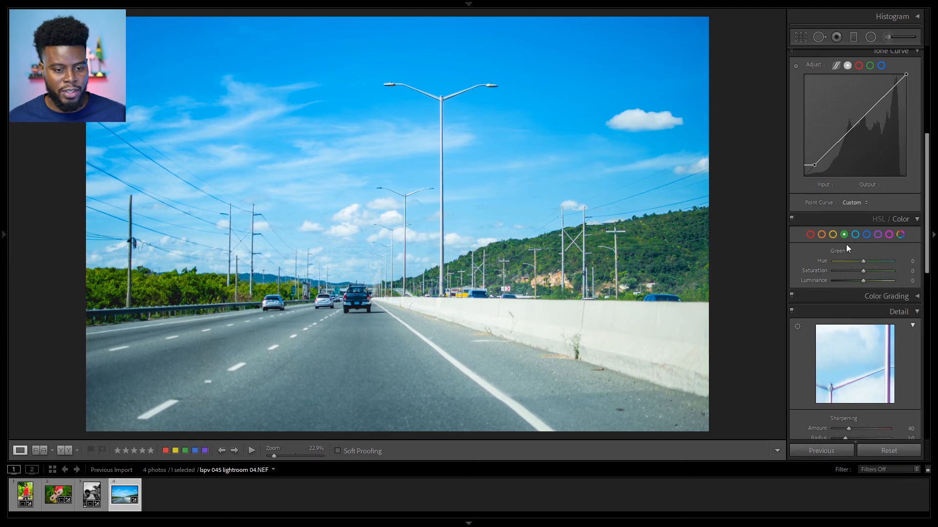
left_click_drag(866, 270, 910, 272)
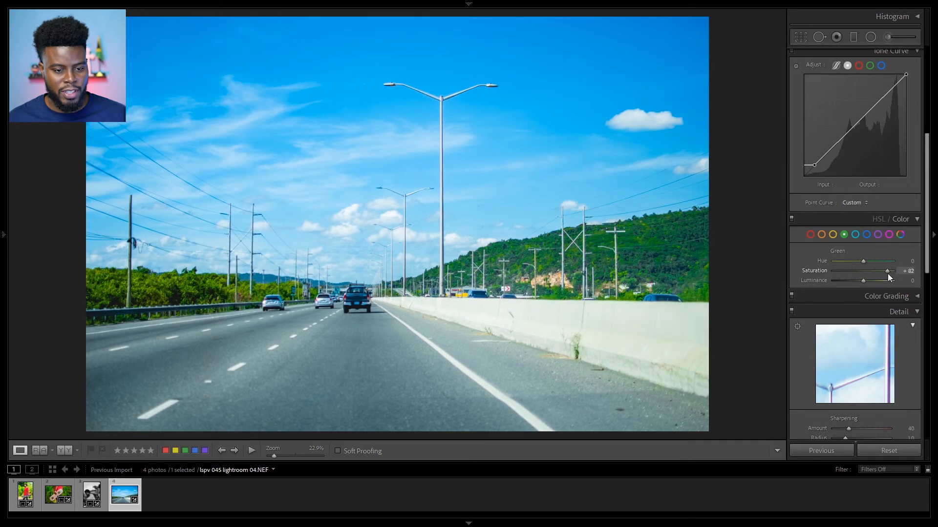
Lower the highway photo's green saturation to +58 and raise its blue saturation to +72.
left_click_drag(892, 274, 872, 272)
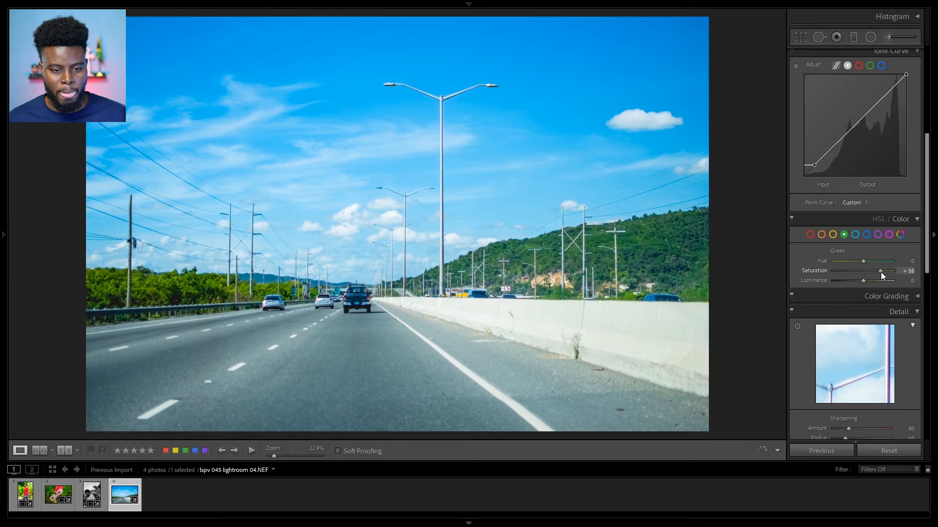
left_click(866, 235)
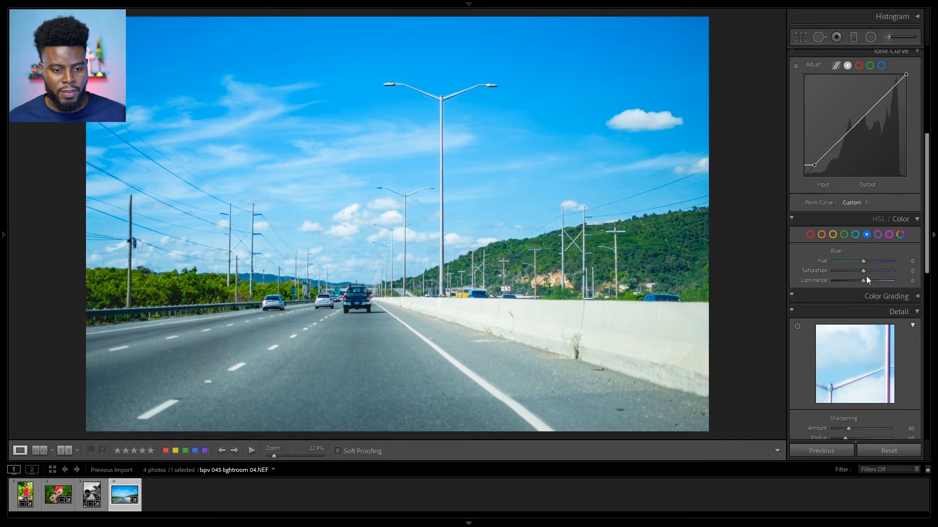
left_click_drag(866, 271, 886, 271)
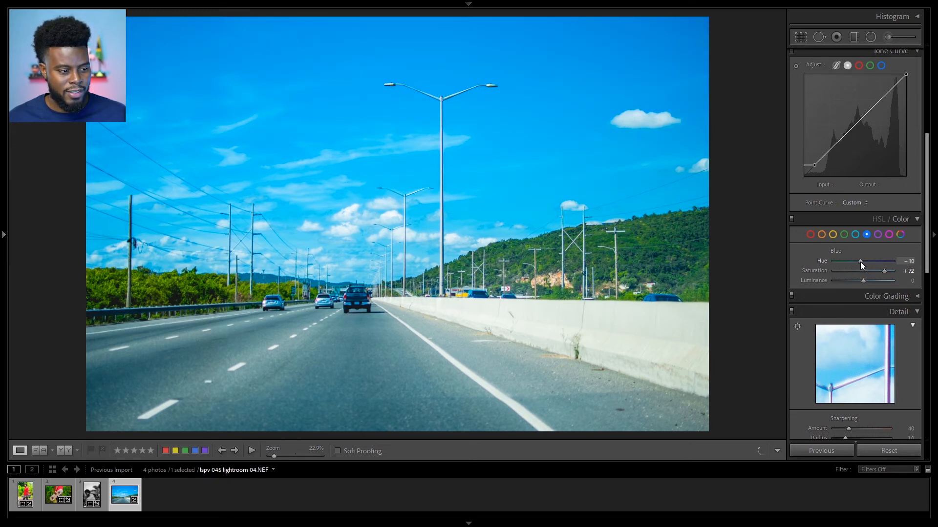
Try a strong negative hue shift on the blues, reset it, and set the blue hue to -20.
left_click_drag(860, 261, 849, 262)
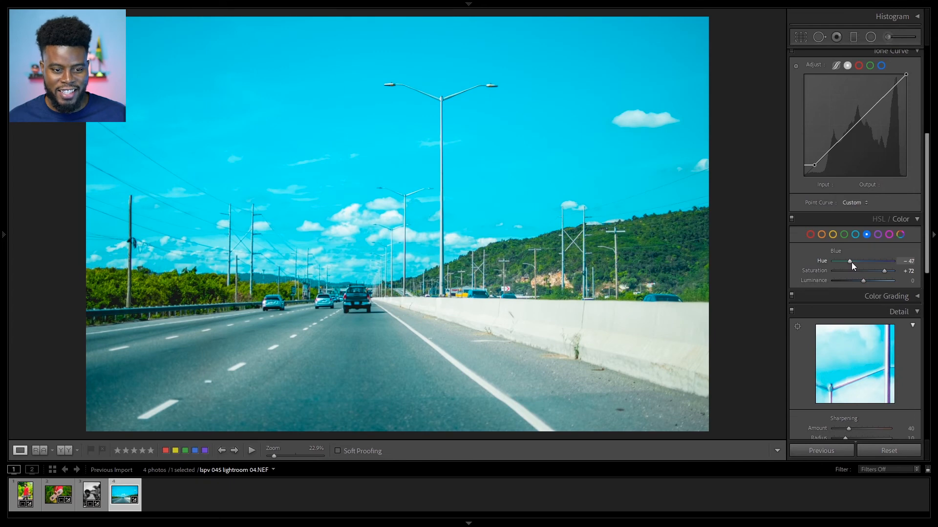
double_click(853, 263)
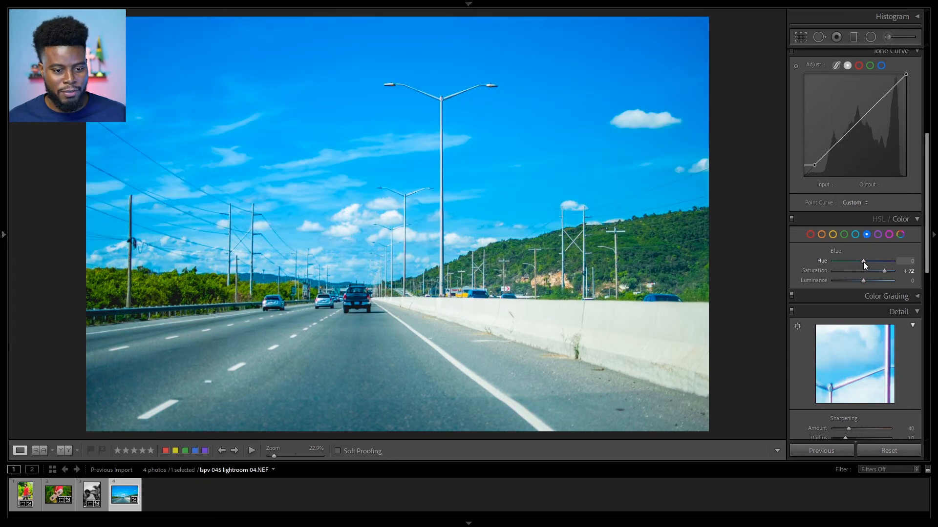
left_click_drag(863, 262, 858, 261)
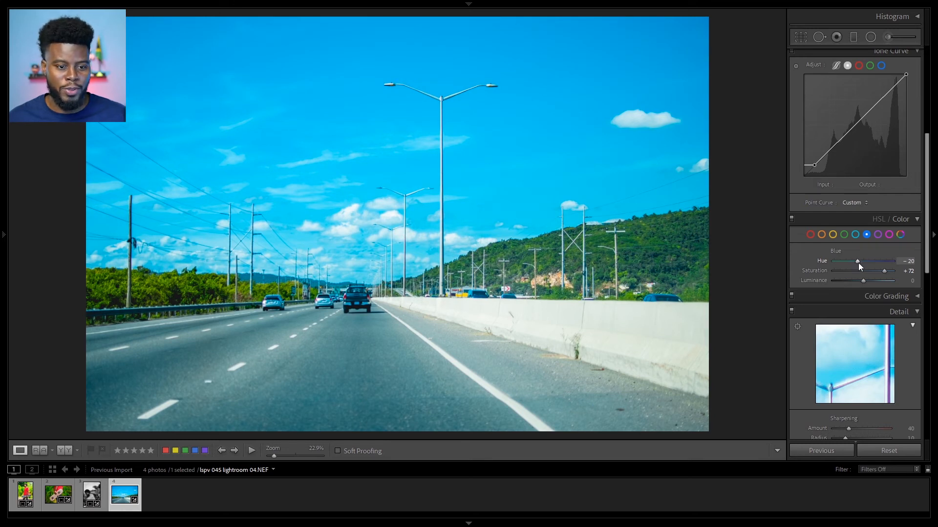
Raise the saturation of both the yellows and the aquas to +25.
left_click(833, 235)
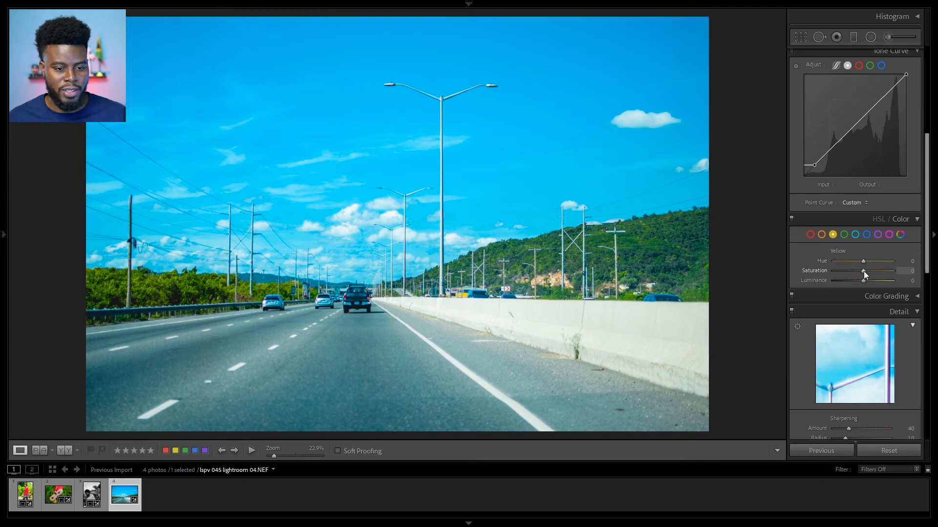
mouse_move(863, 271)
left_mouse_down()
mouse_move(812, 269)
mouse_move(886, 273)
mouse_move(828, 271)
mouse_move(871, 271)
left_mouse_up()
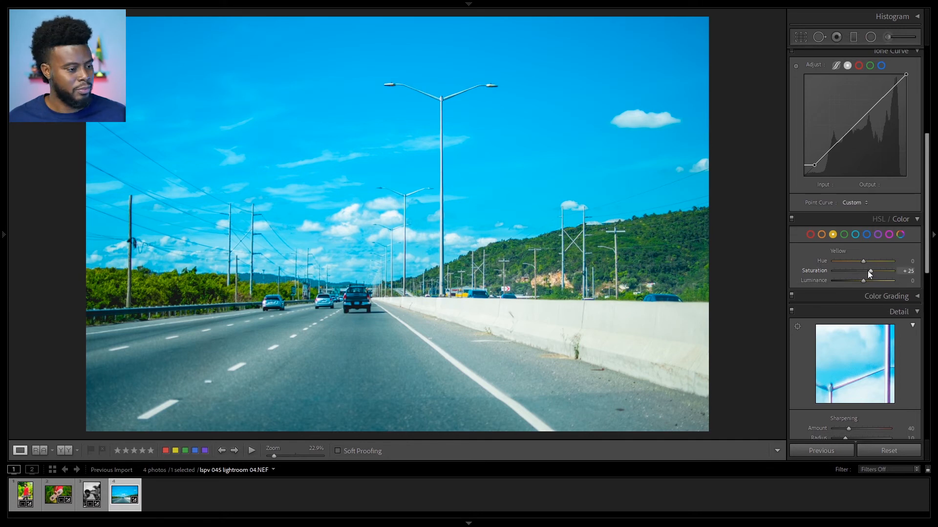
left_click(855, 236)
mouse_move(865, 271)
left_mouse_down()
mouse_move(897, 272)
mouse_move(821, 271)
mouse_move(901, 271)
mouse_move(834, 277)
mouse_move(870, 276)
left_mouse_up()
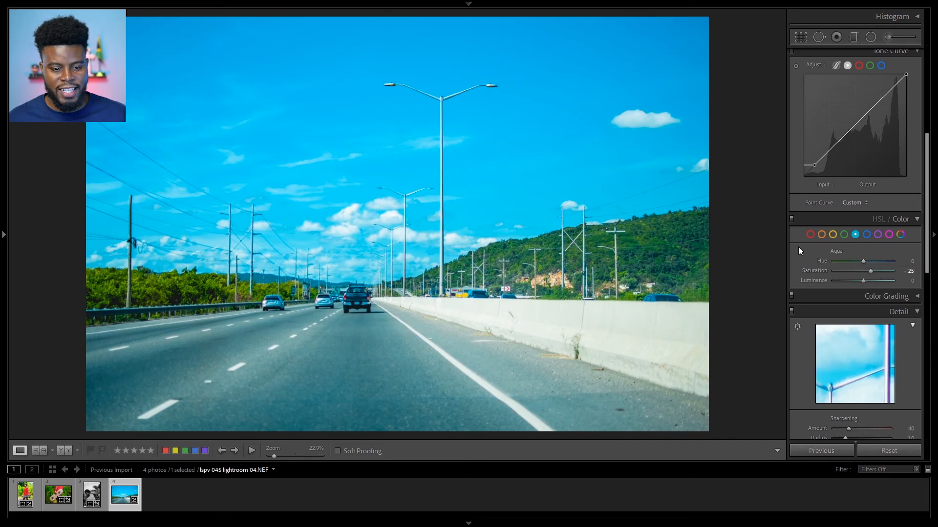
Enable lens profile corrections for the highway photo, toggling them off and on to compare, and leave them enabled.
scroll(798, 249, "down", 6)
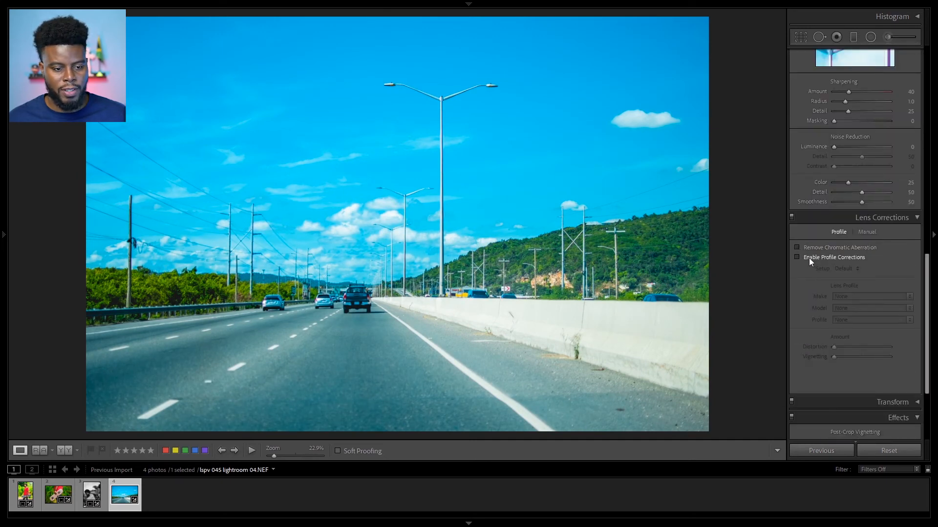
left_click(810, 260)
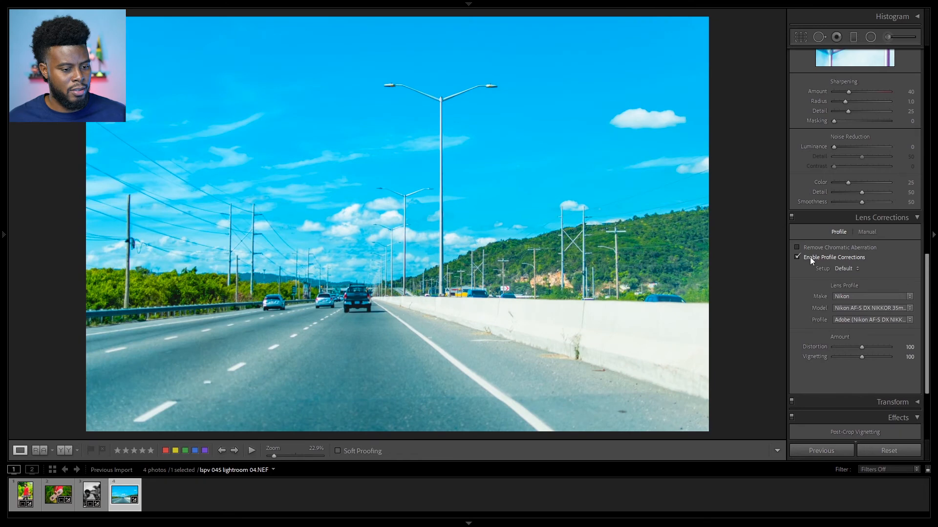
left_click(810, 257)
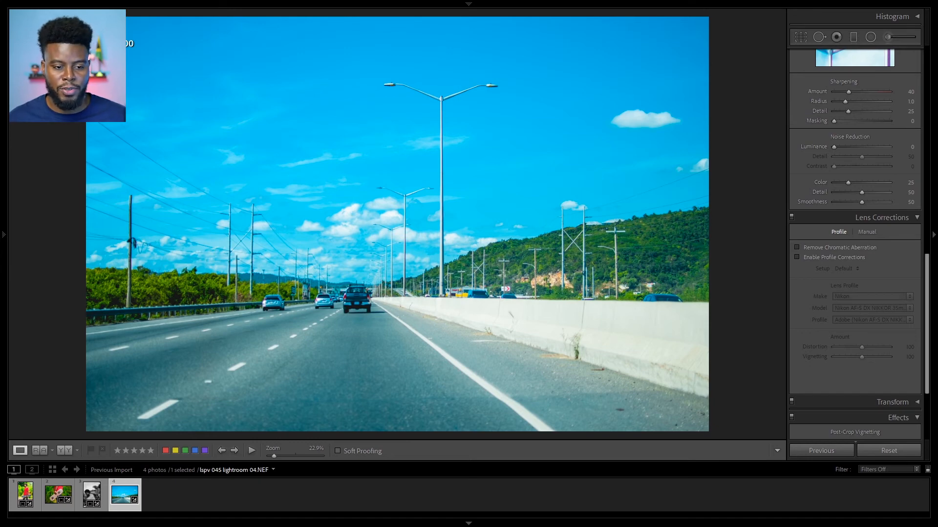
left_click(819, 258)
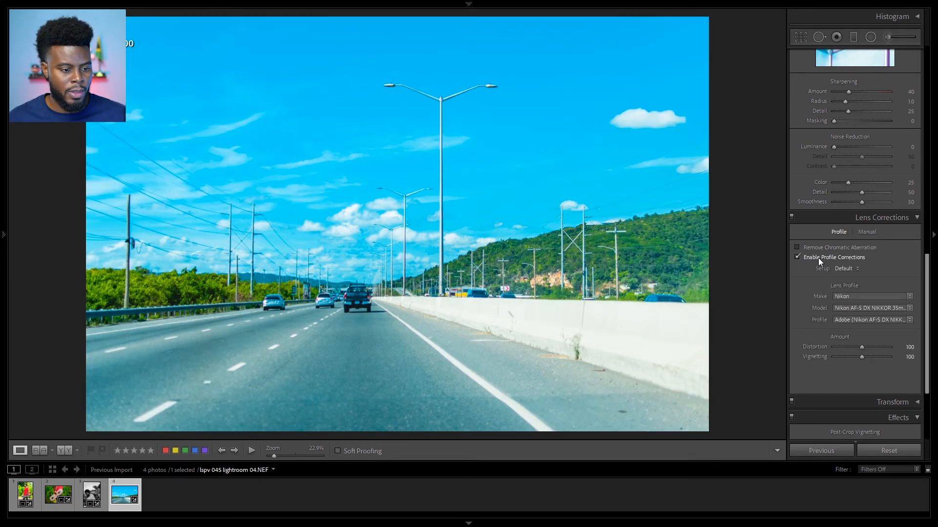
left_click(817, 257)
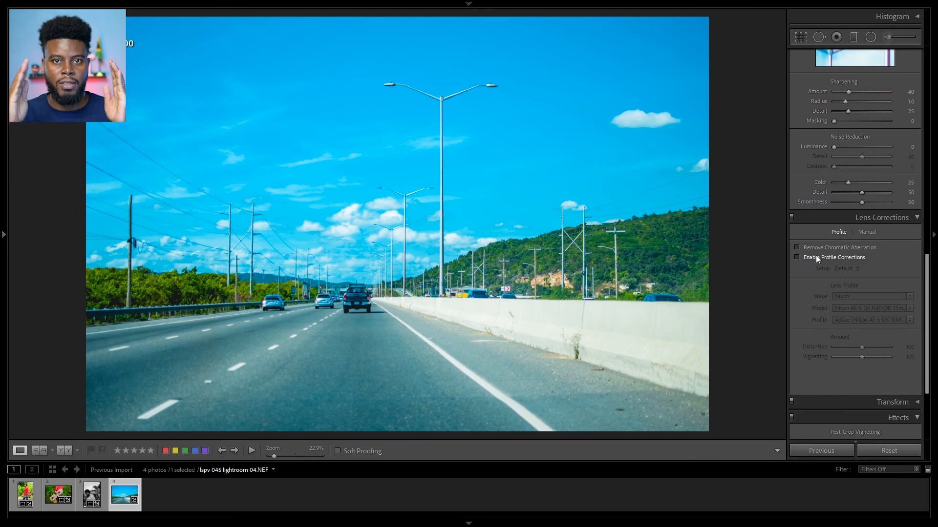
left_click(816, 258)
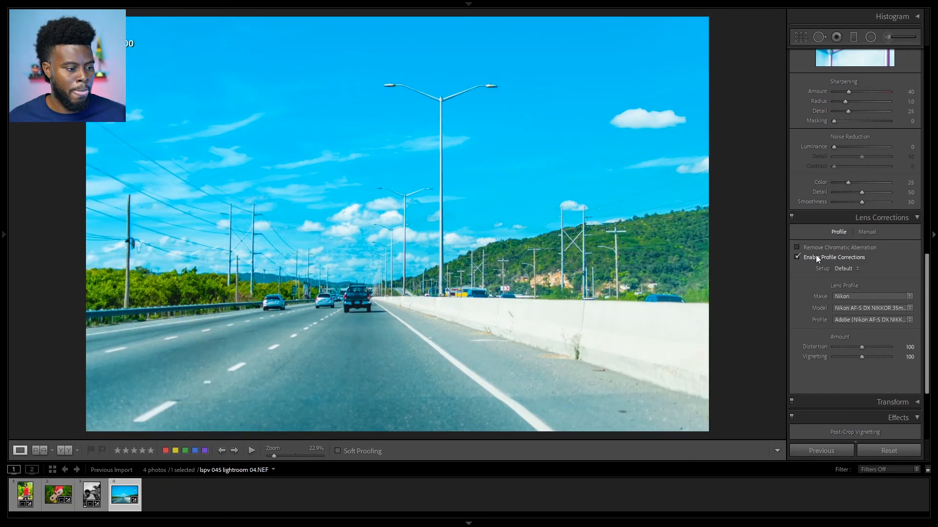
Darken the photo's edges with a post-crop vignette amount of -26 and set the sharpening amount to 75.
scroll(807, 290, "down", 5)
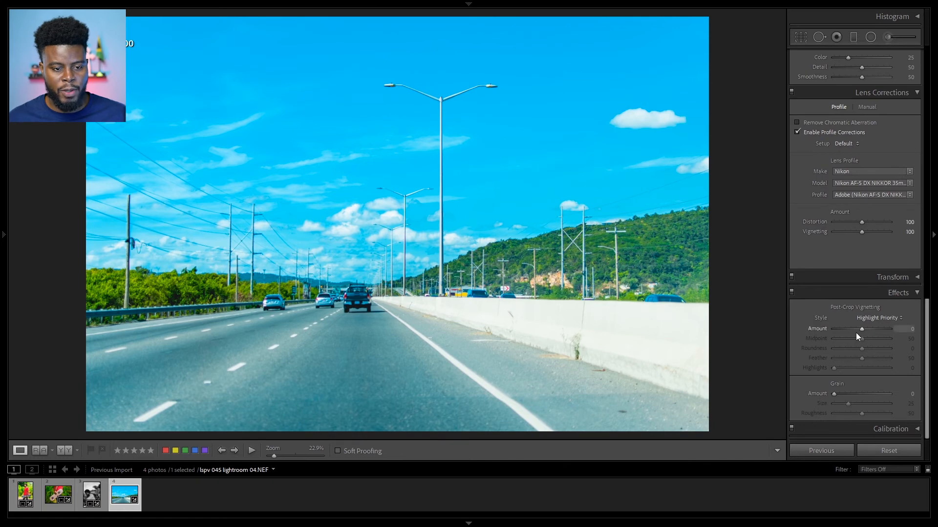
mouse_move(861, 332)
left_mouse_down()
mouse_move(842, 331)
mouse_move(856, 329)
left_mouse_up()
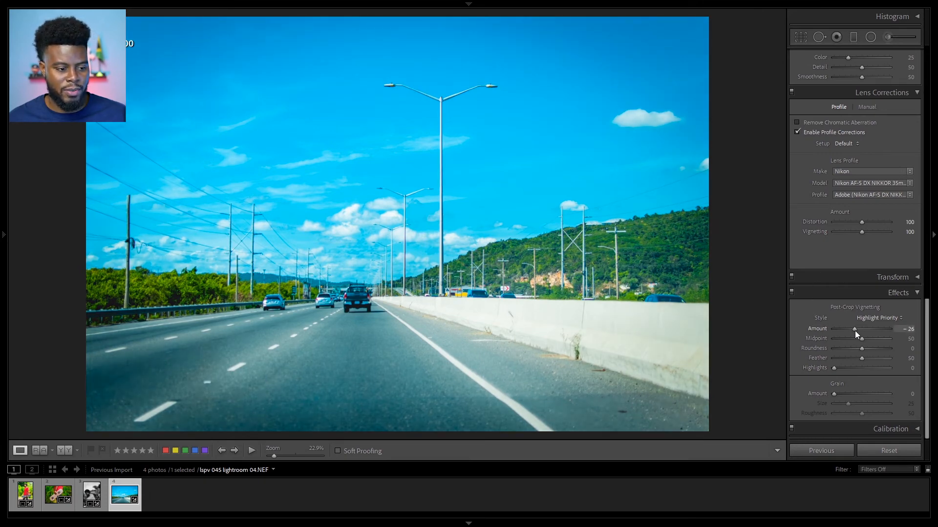
scroll(804, 189, "up", 5)
scroll(804, 189, "up", 8)
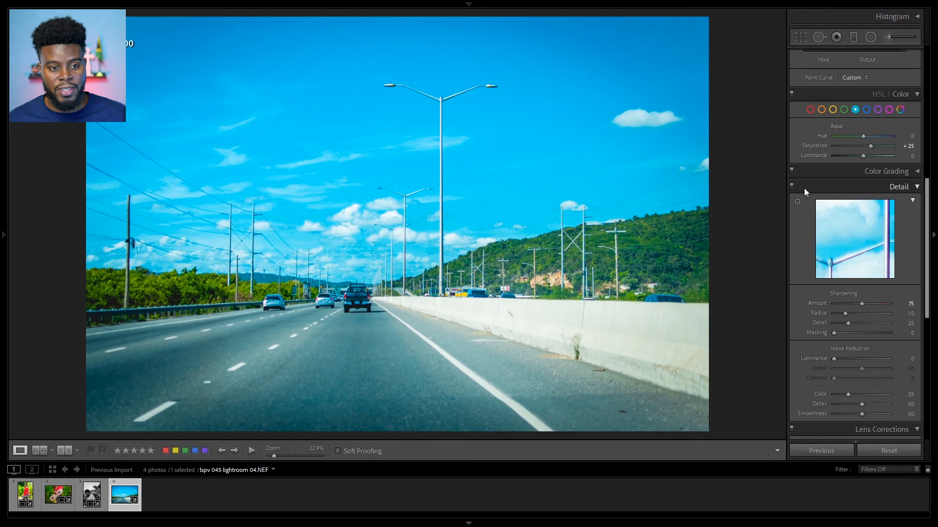
Crop the highway photo to a 16 x 9 aspect ratio, trimming the foreground road, and apply the crop.
scroll(804, 192, "up", 1)
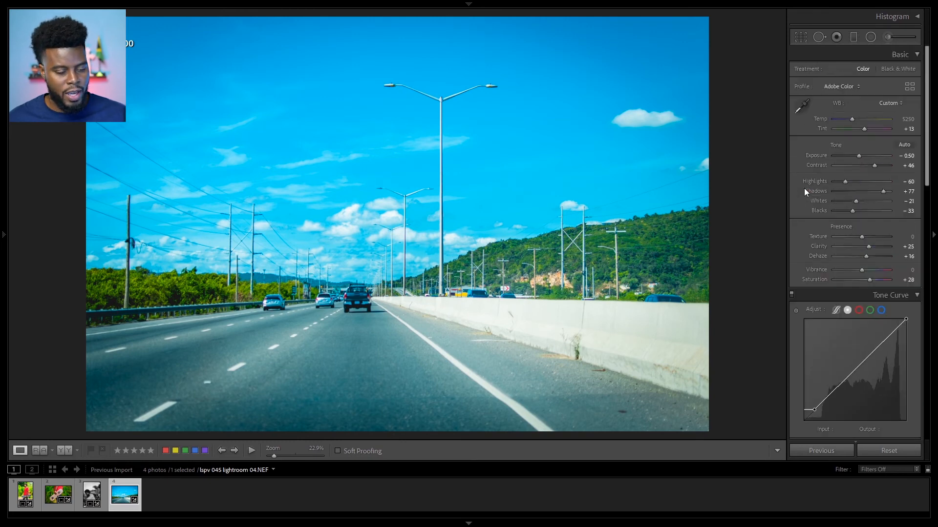
key("r")
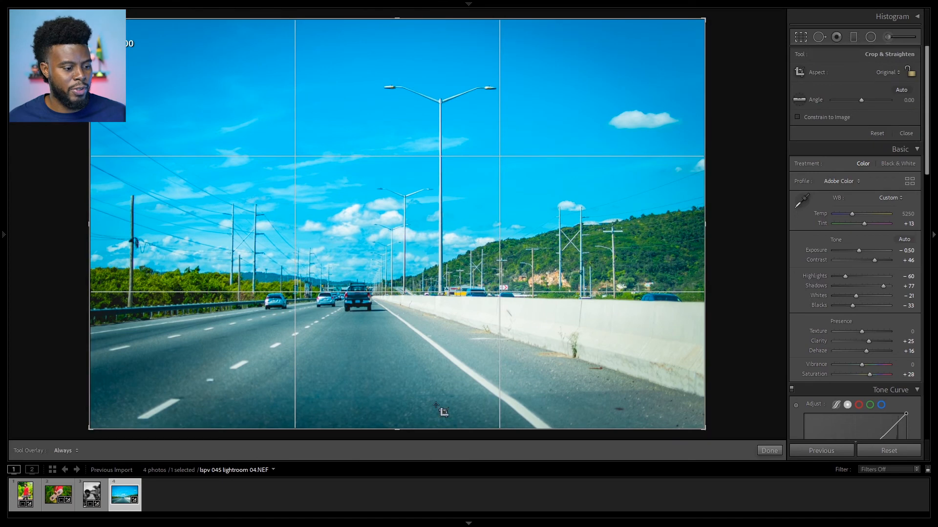
left_click_drag(397, 432, 403, 402)
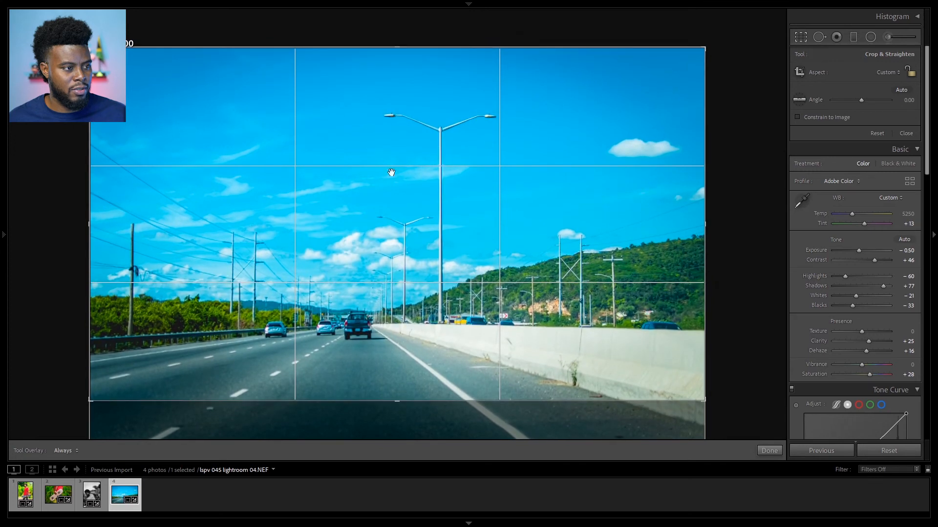
left_click(890, 72)
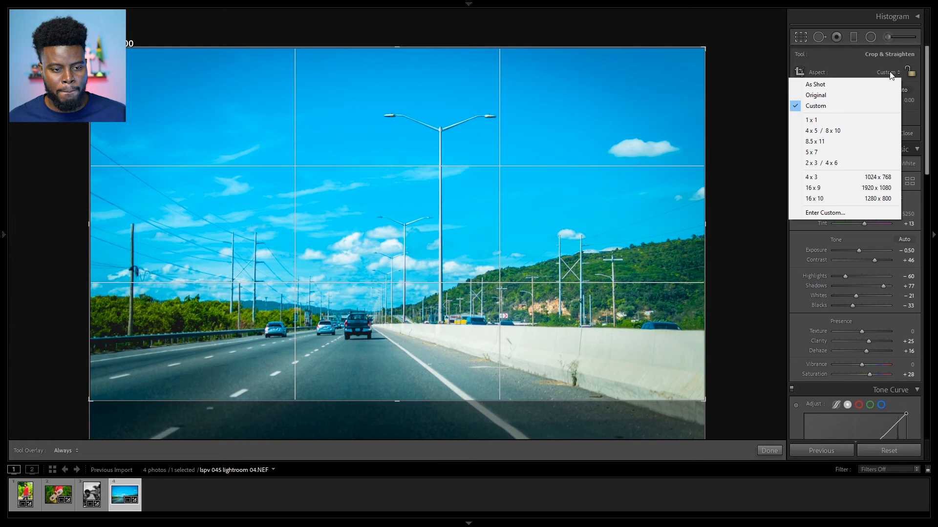
left_click(858, 188)
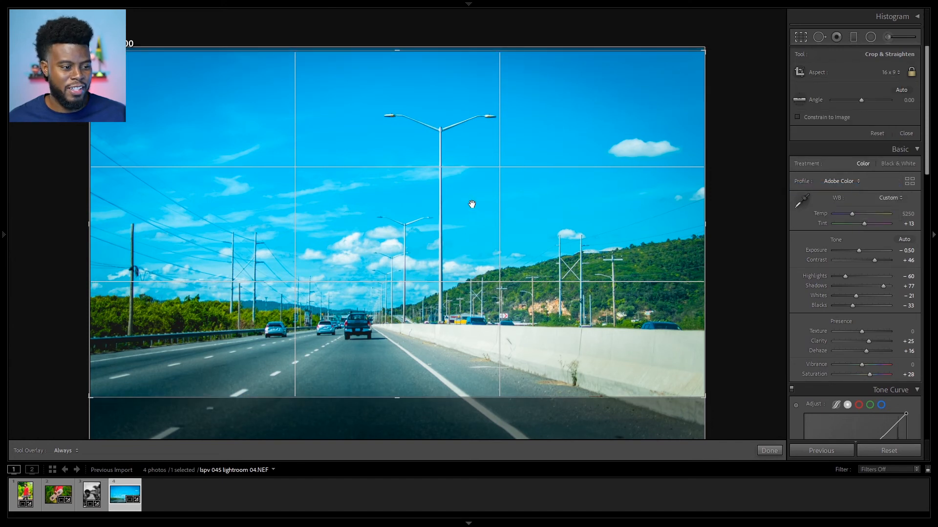
left_click_drag(467, 203, 464, 225)
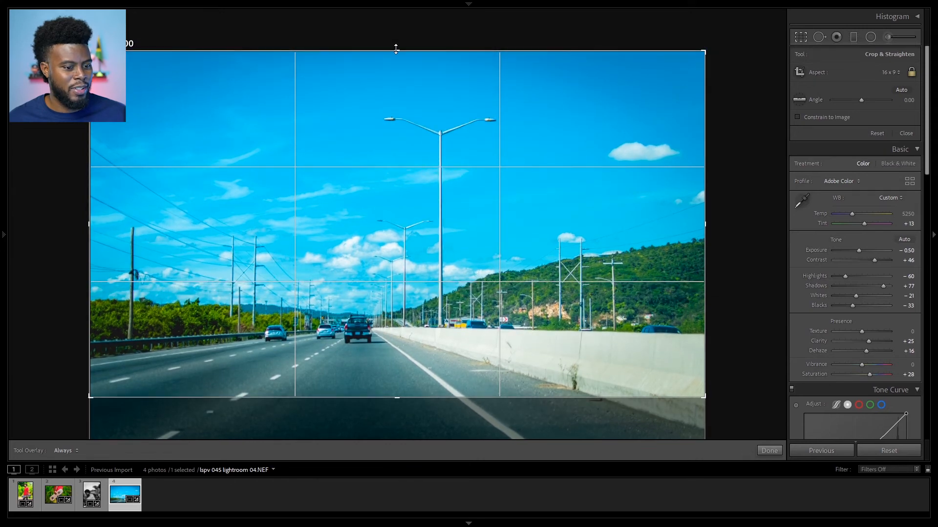
left_click_drag(732, 230, 729, 227)
key("Return")
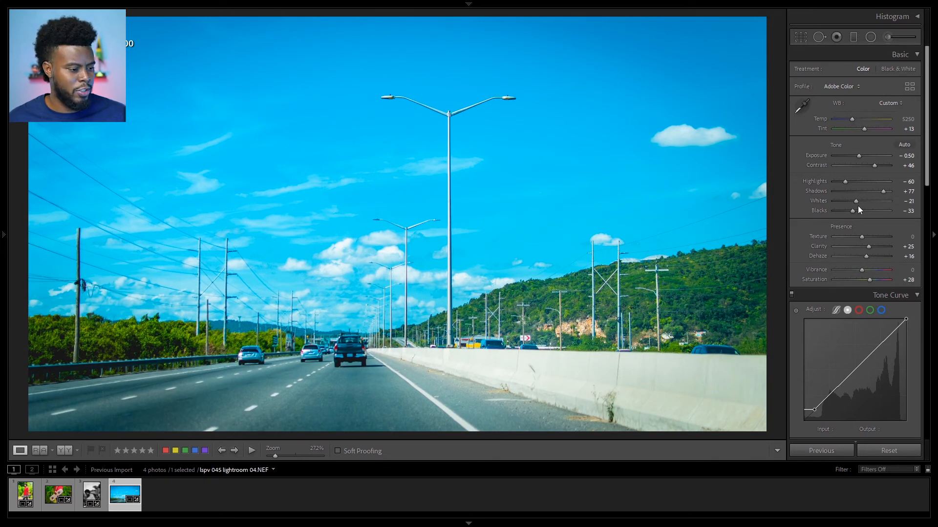
Try moving the tone curve's black point back to the corner and undo the change.
left_click_drag(815, 410, 804, 421)
key("ctrl+z")
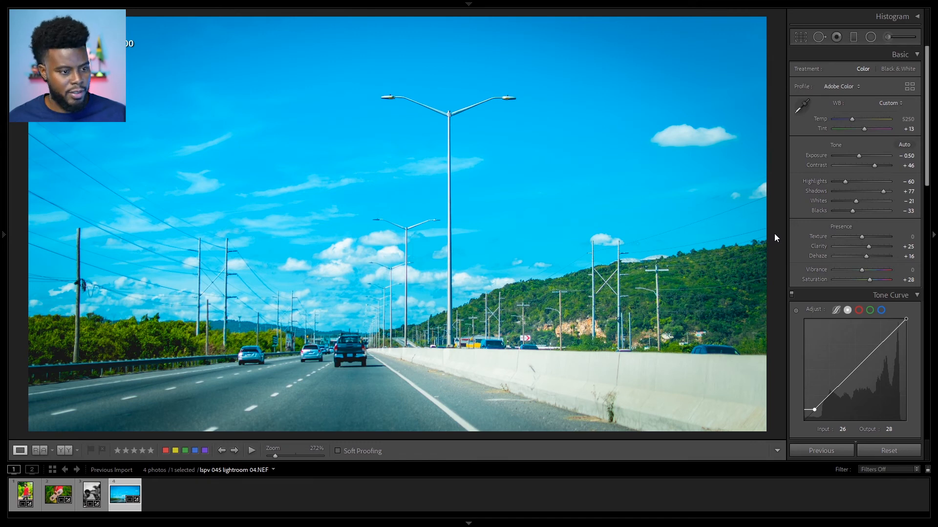
Compare the highway photo before and after editing in side-by-side and split views, and return to the single view.
key("y")
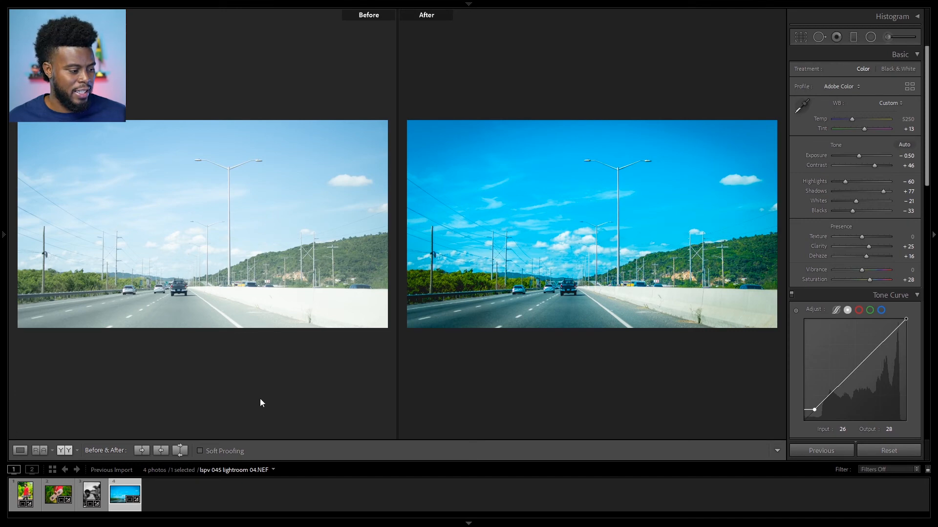
key("shift+y")
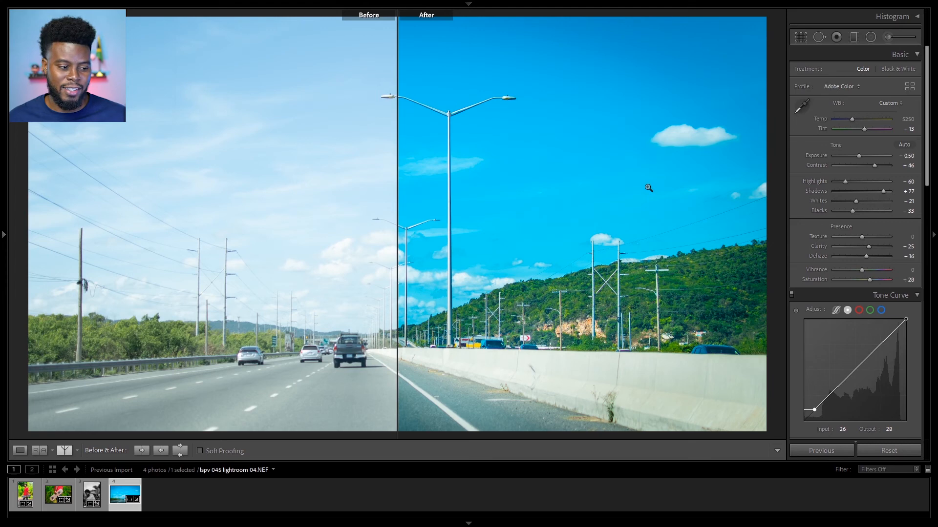
key("shift+y")
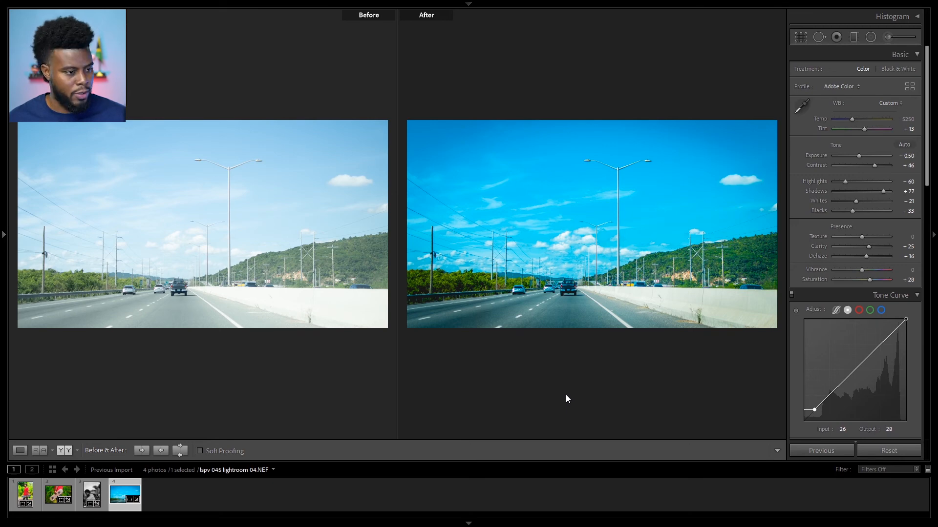
key("y")
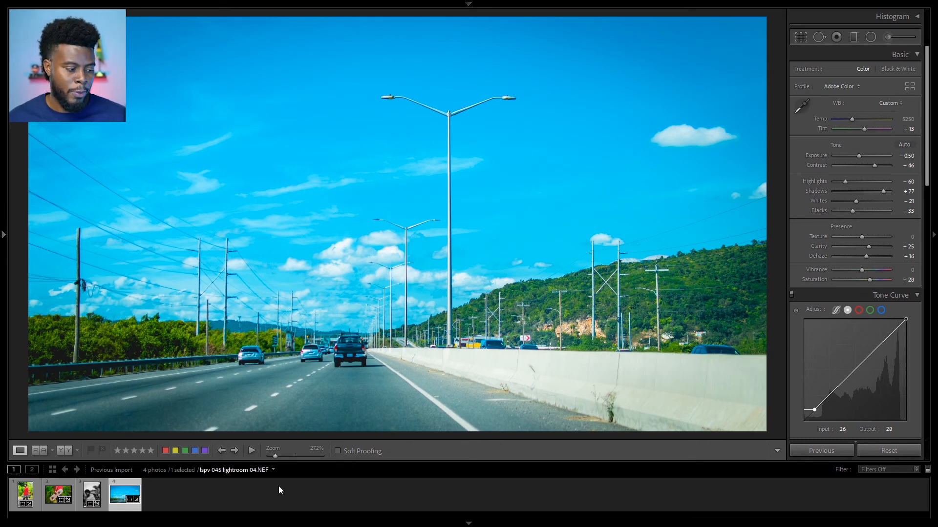
Select all four edited photos and open the export settings for them.
left_click(25, 494)
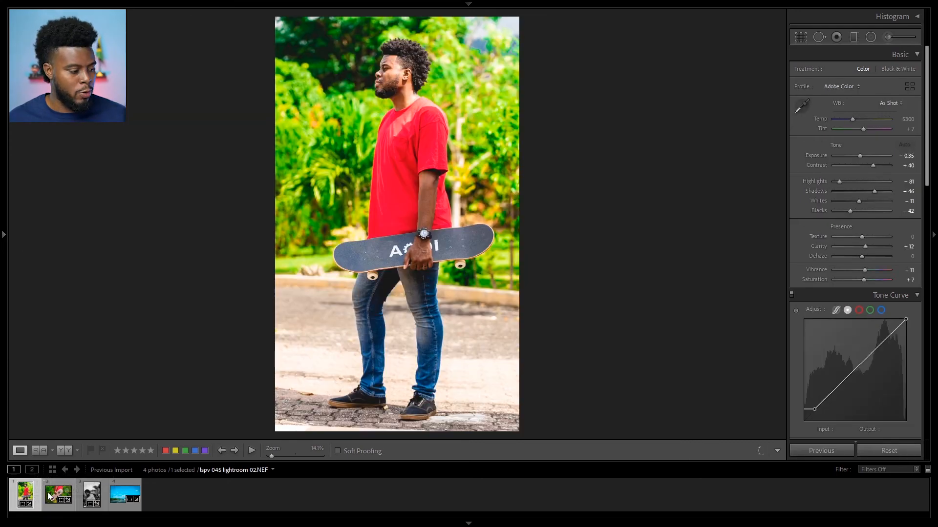
left_click(92, 495, "shift")
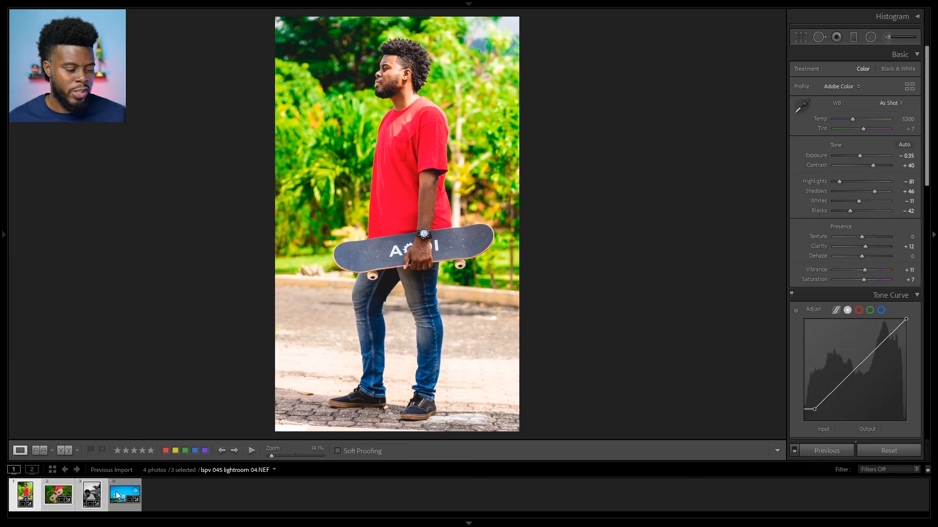
left_click(116, 492, "shift")
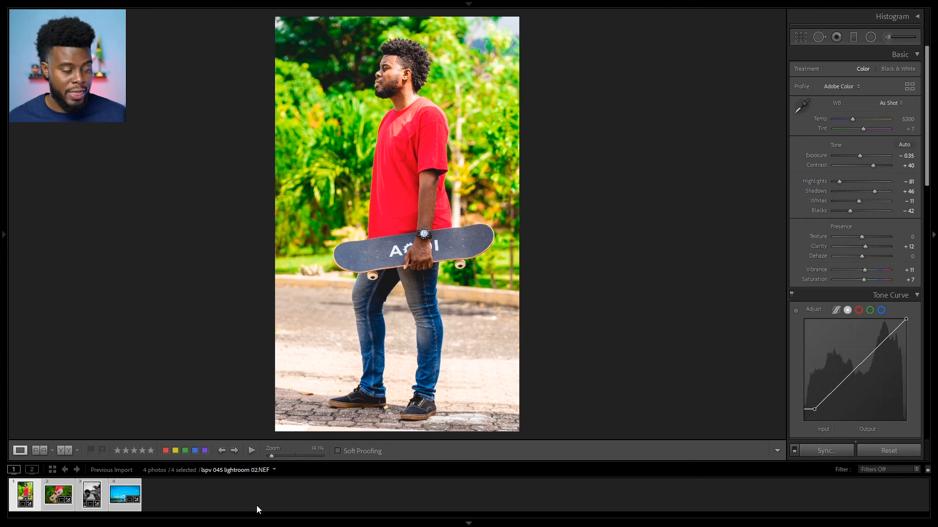
left_click(8, 4)
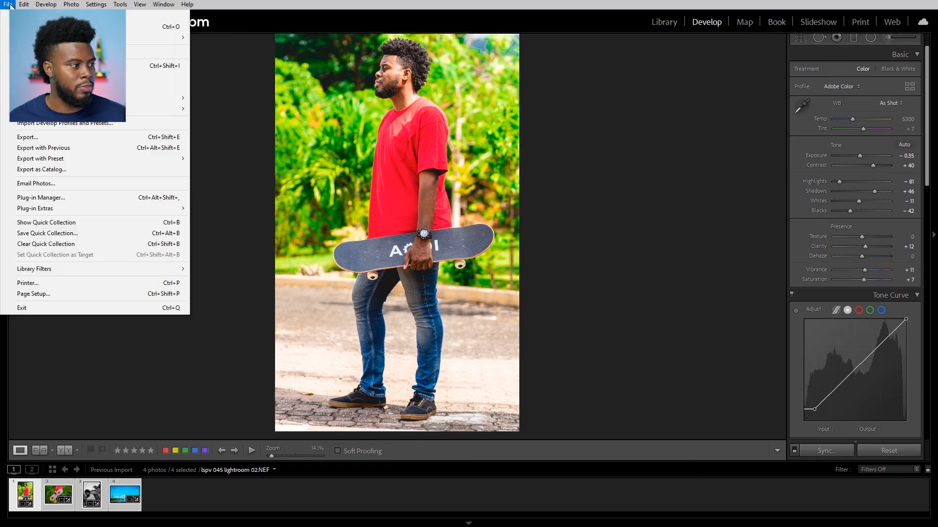
left_click(53, 137)
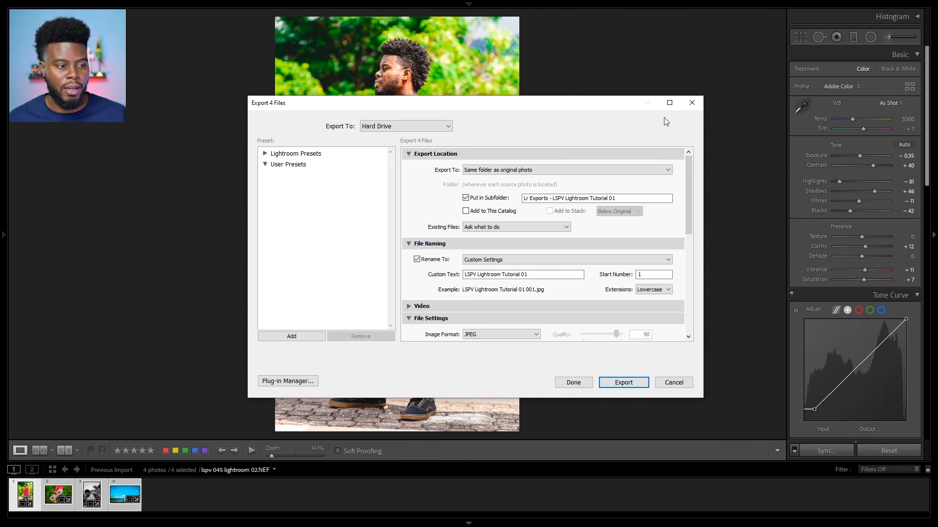
Review the Export Location and File Naming sections, including the destination folder choices and the subfolder name.
left_click(409, 154)
left_click(408, 167)
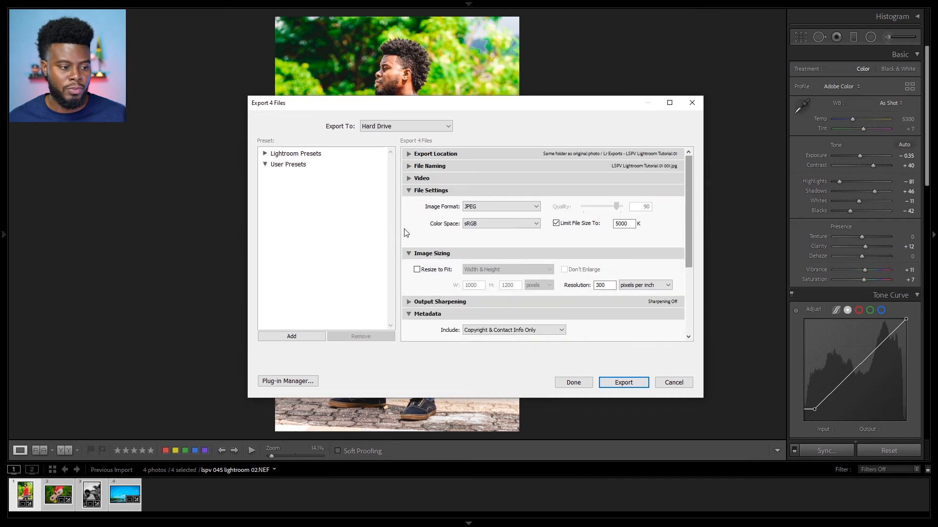
left_click(410, 166)
left_click(409, 154)
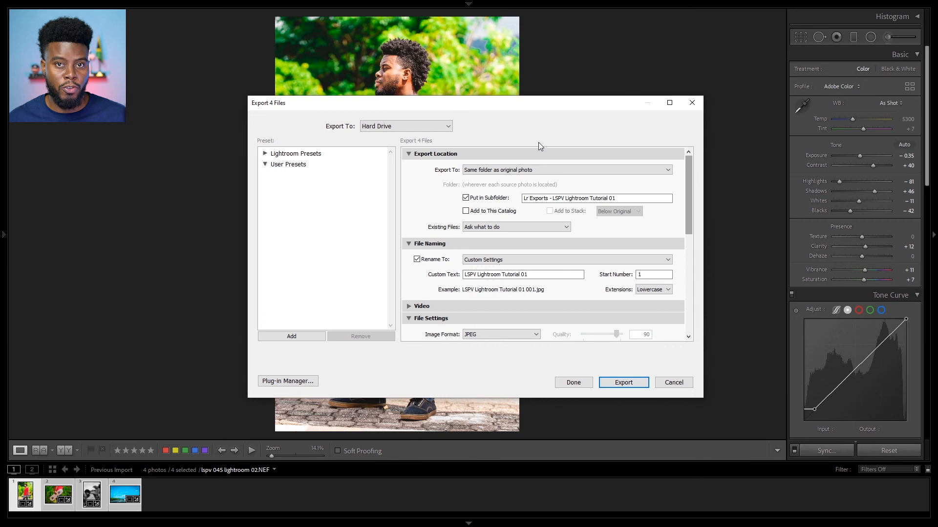
left_click(566, 172)
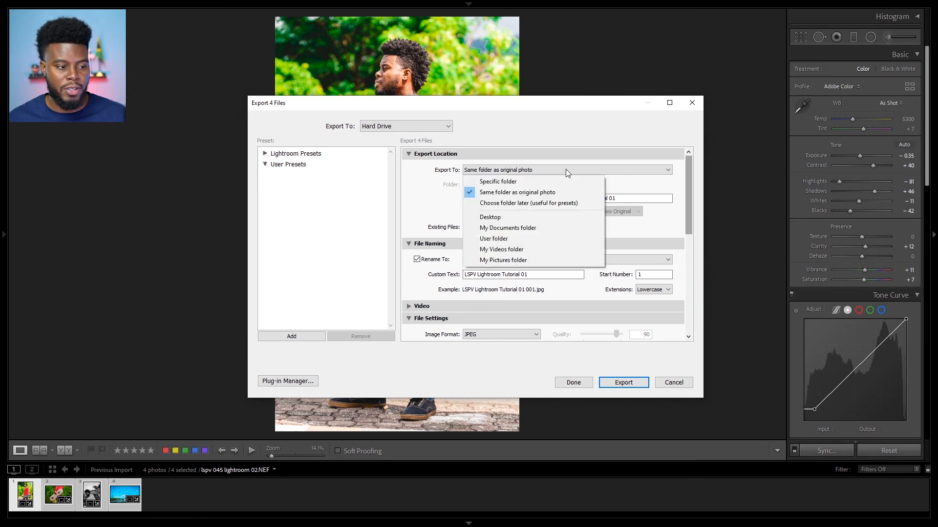
left_click(533, 170)
left_click(534, 169)
left_click(655, 184)
left_click(633, 201)
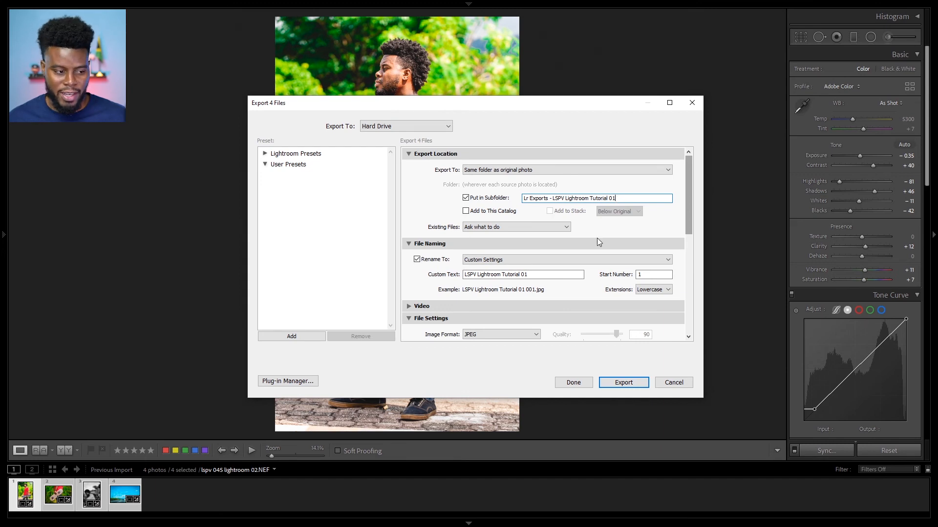
Shorten the custom text for the exported file names to LSPV Lightroom Tutorial.
left_click(480, 276)
left_click(506, 276)
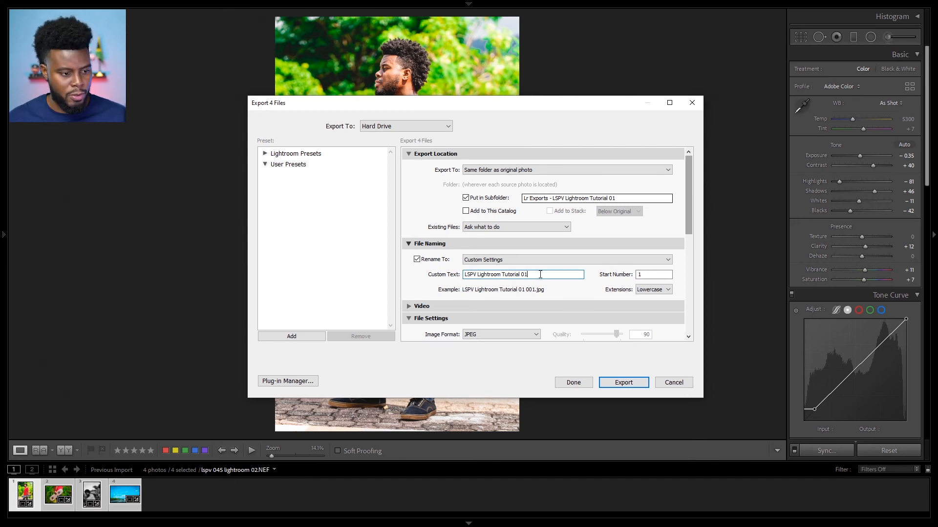
key("BackSpace")
key("BackSpace")
key("BackSpace")
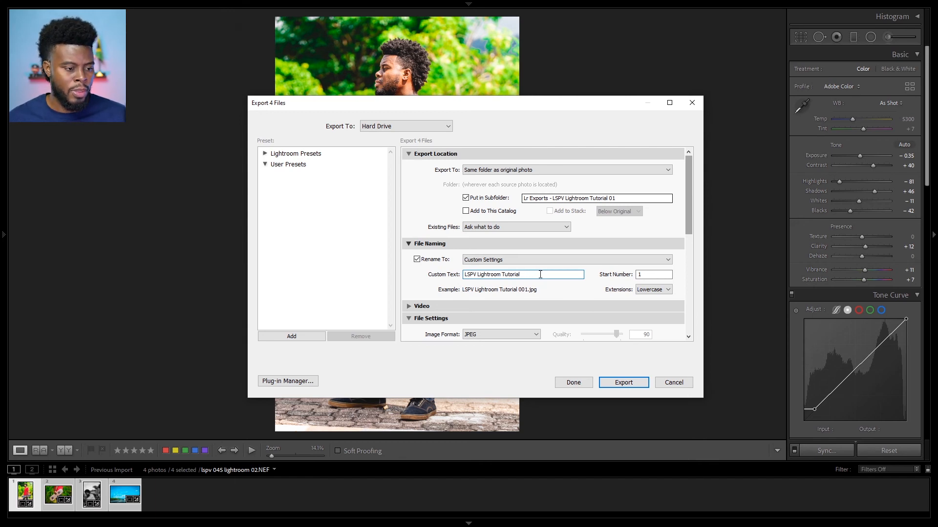
Look through the file naming templates and the sequence number formats in the Filename Template Editor, and leave it without saving.
left_click(521, 259)
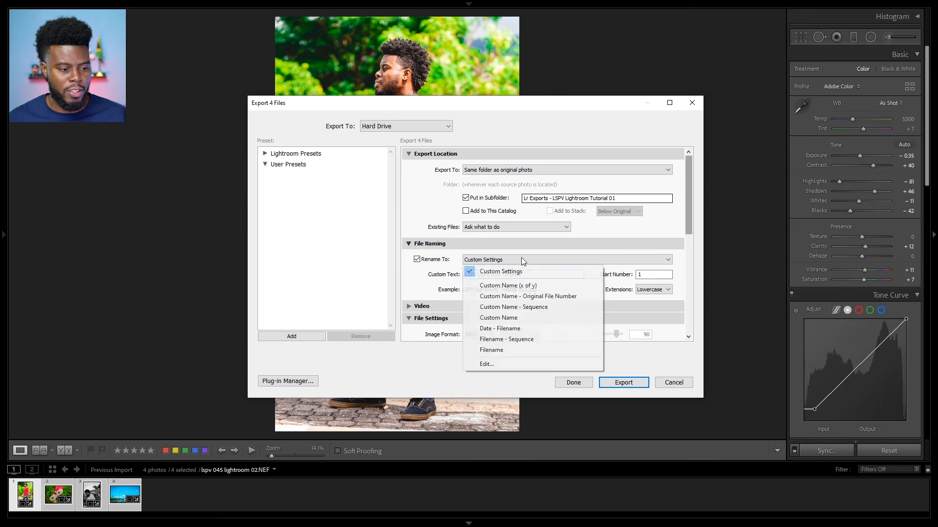
left_click(612, 293)
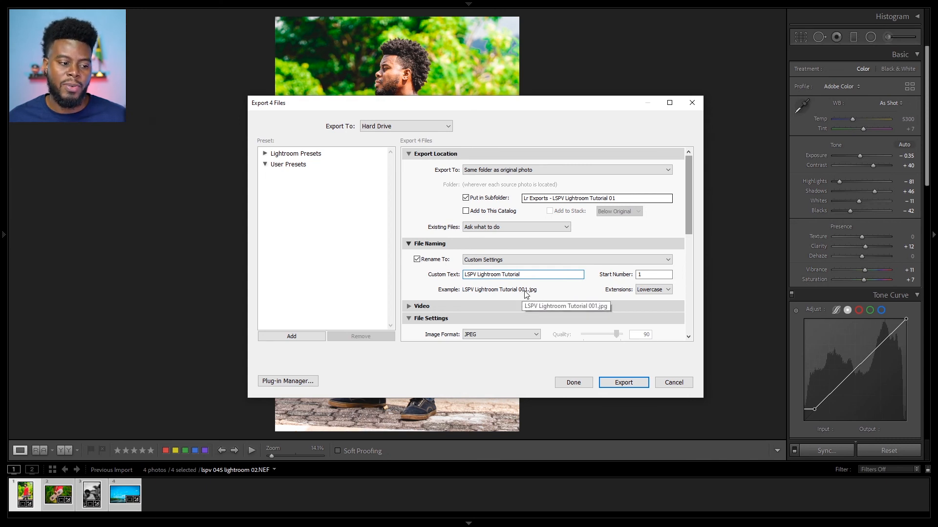
left_click(588, 262)
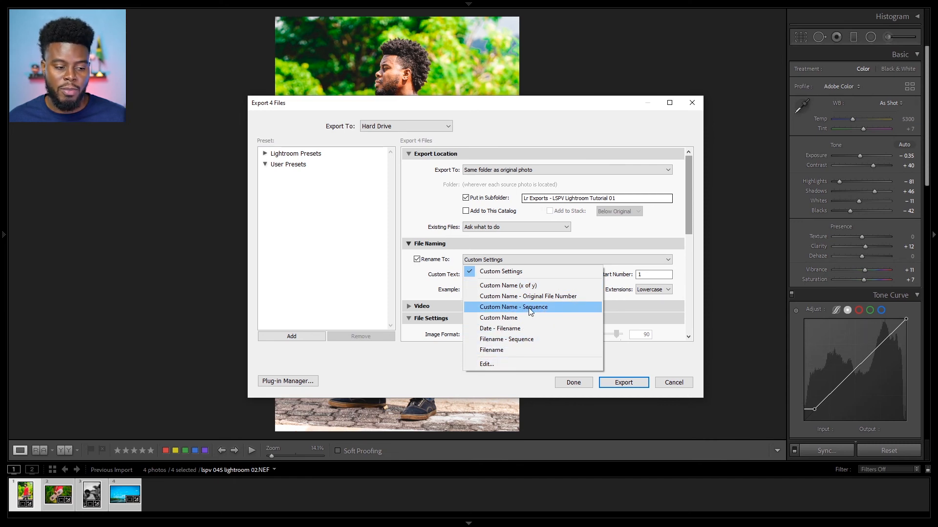
left_click(545, 364)
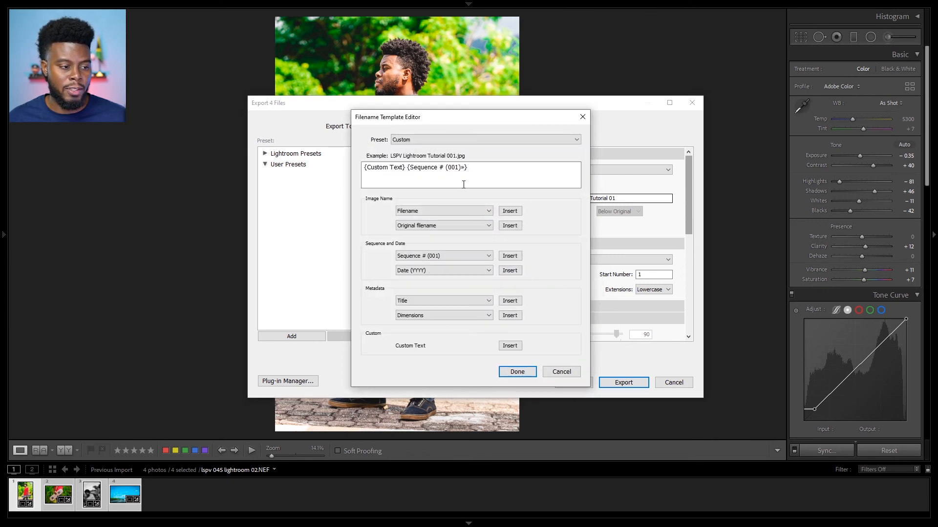
left_click(449, 169)
left_click(450, 170)
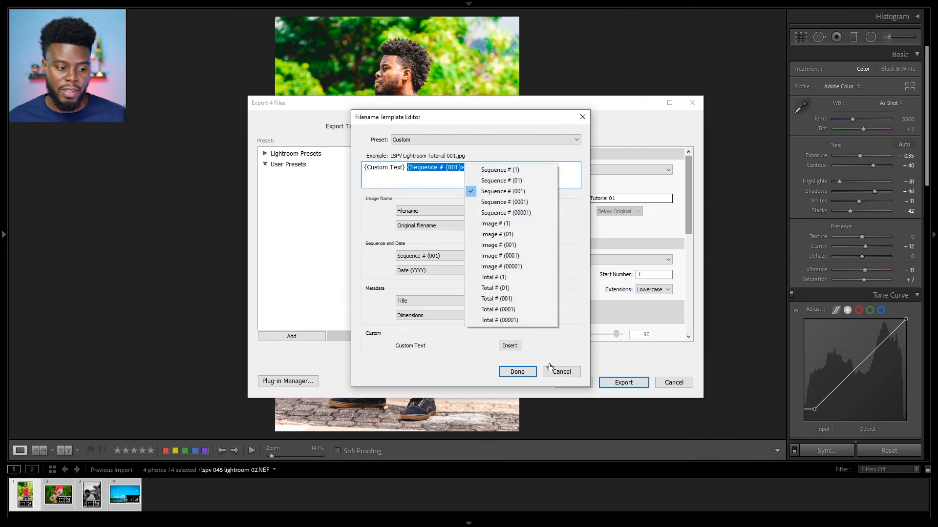
left_click(562, 373)
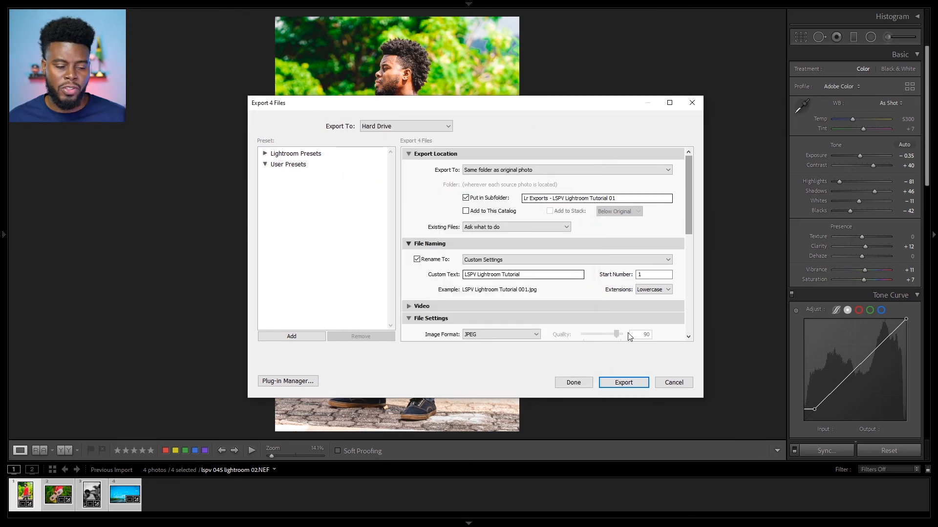
Enable Resize to Fit for the exported images, keeping the Width & Height method.
scroll(691, 200, "down", 5)
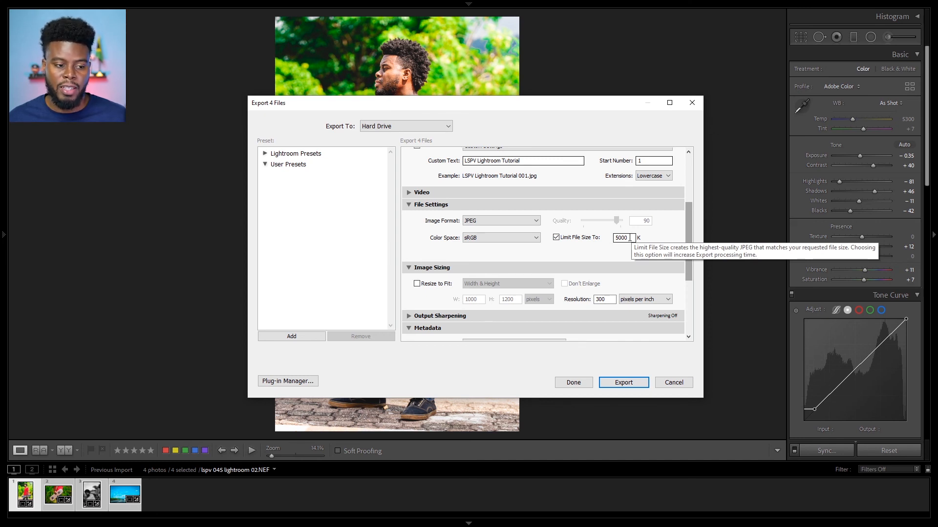
scroll(688, 227, "down", 1)
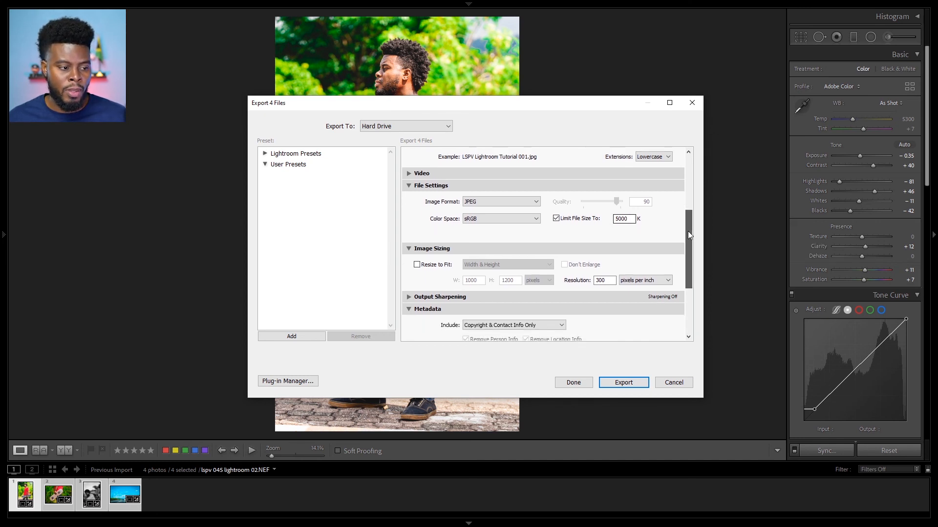
left_click_drag(687, 239, 688, 250)
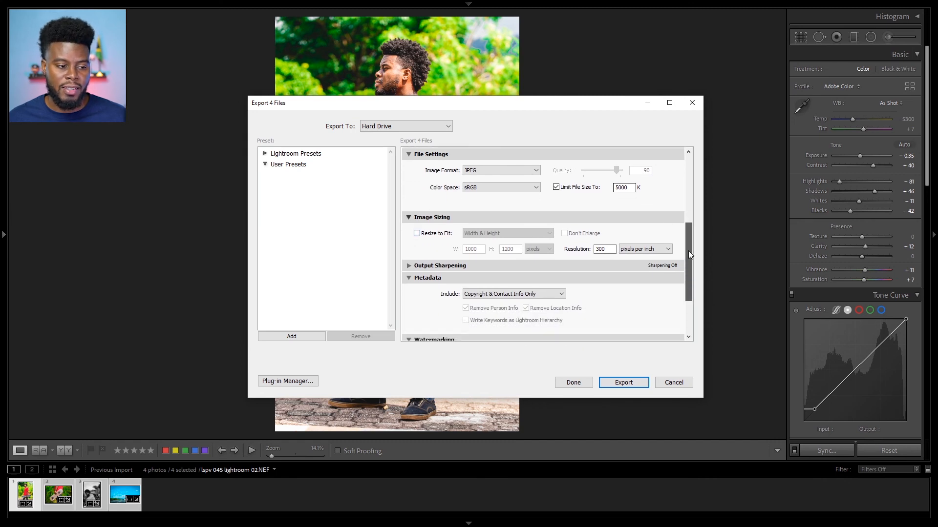
left_click(440, 234)
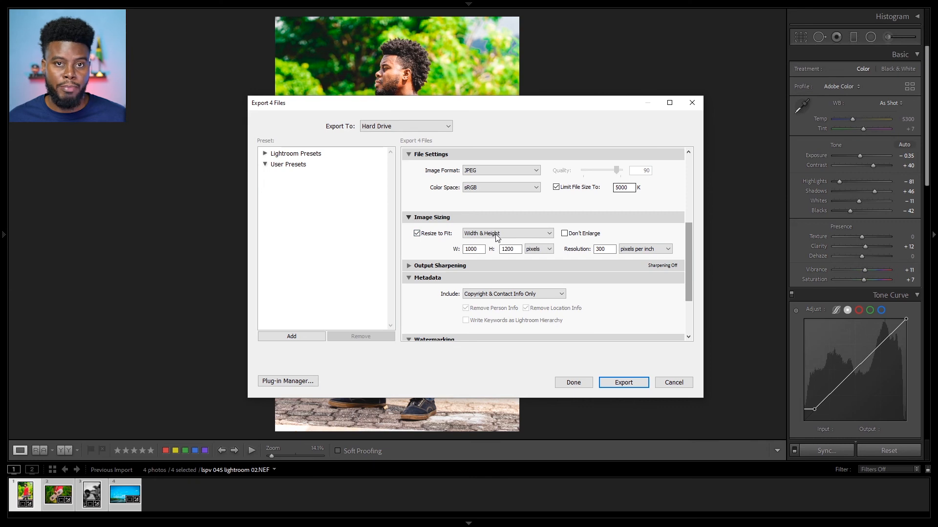
left_click(497, 234)
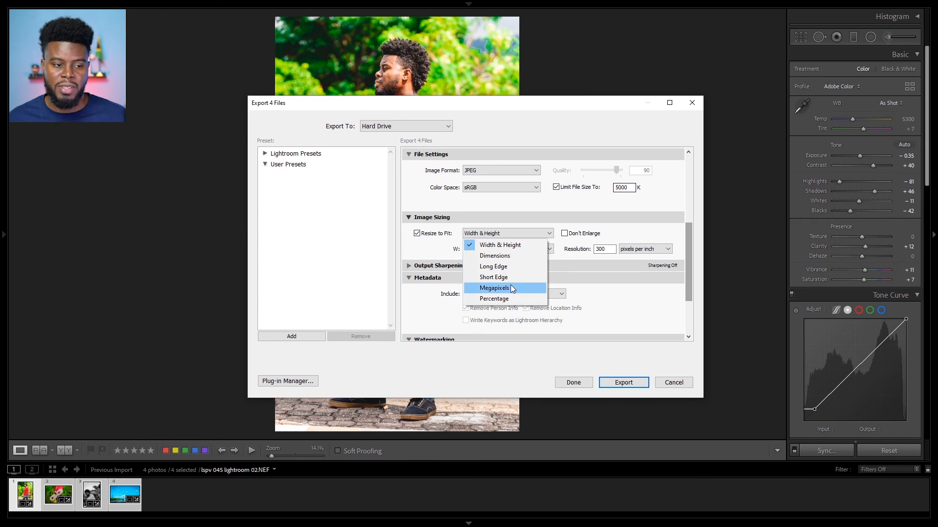
left_click(567, 253)
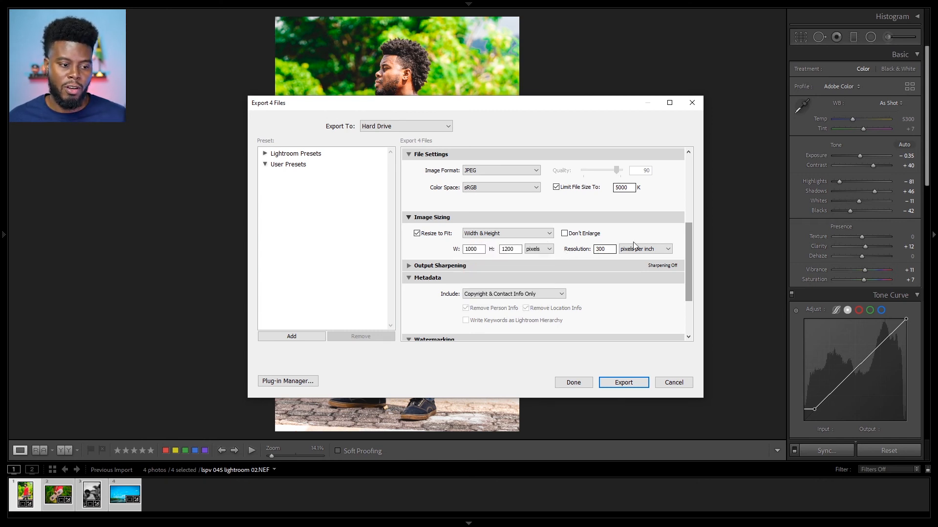
Check which metadata options can be included in the exported files.
left_click_drag(690, 229, 687, 253)
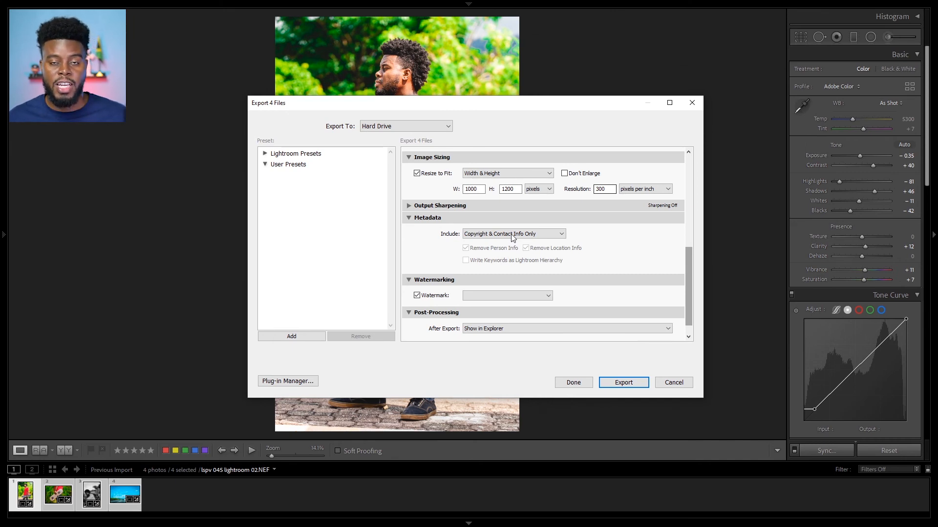
left_click(513, 237)
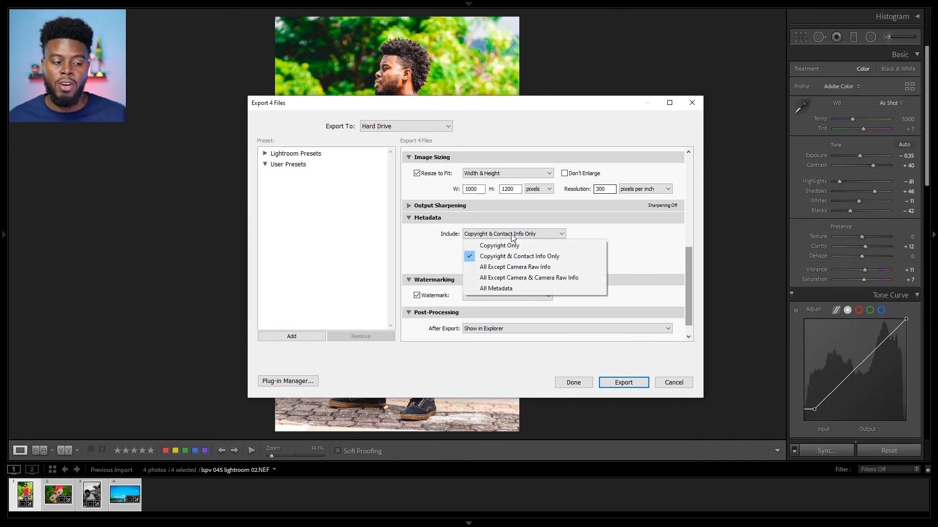
left_click(621, 235)
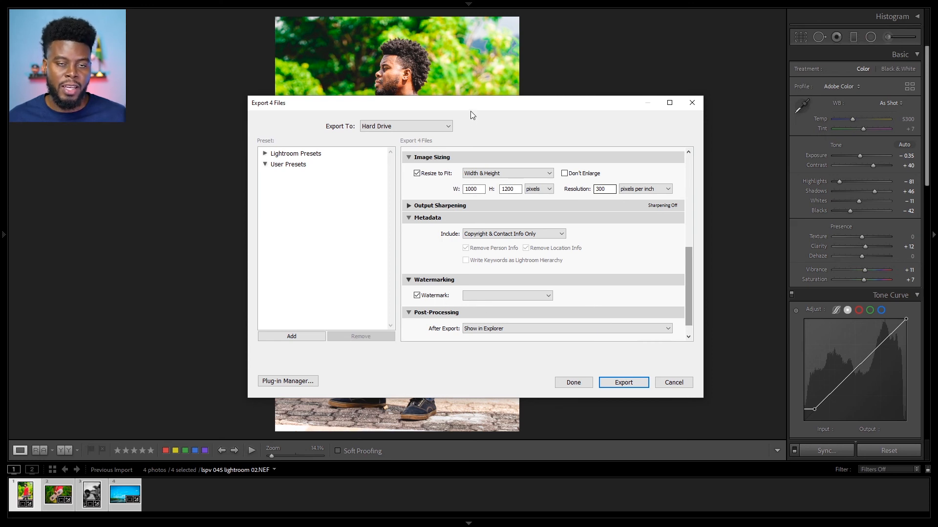
Try a Copyright text watermark with shadow offset 26, radius 28, insets 7 and 4, and proportional size 18, and discard it.
left_click(548, 296)
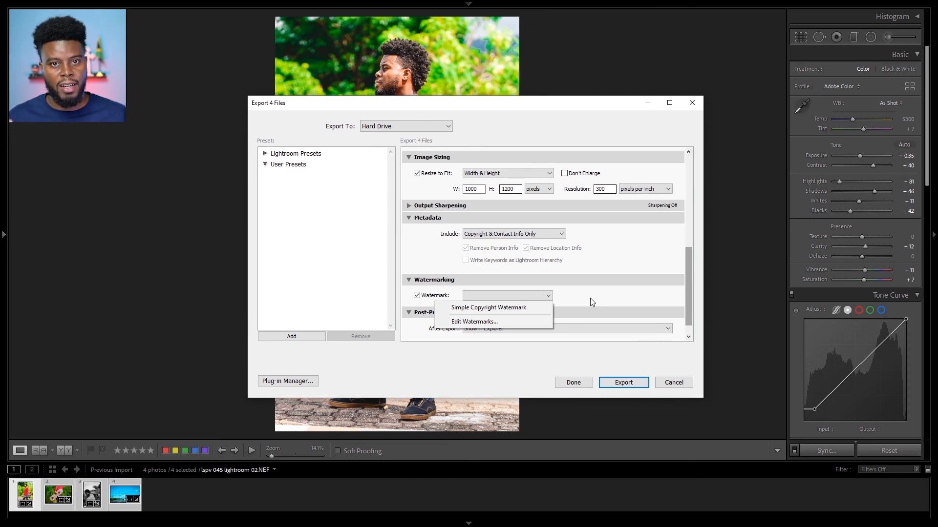
left_click(520, 326)
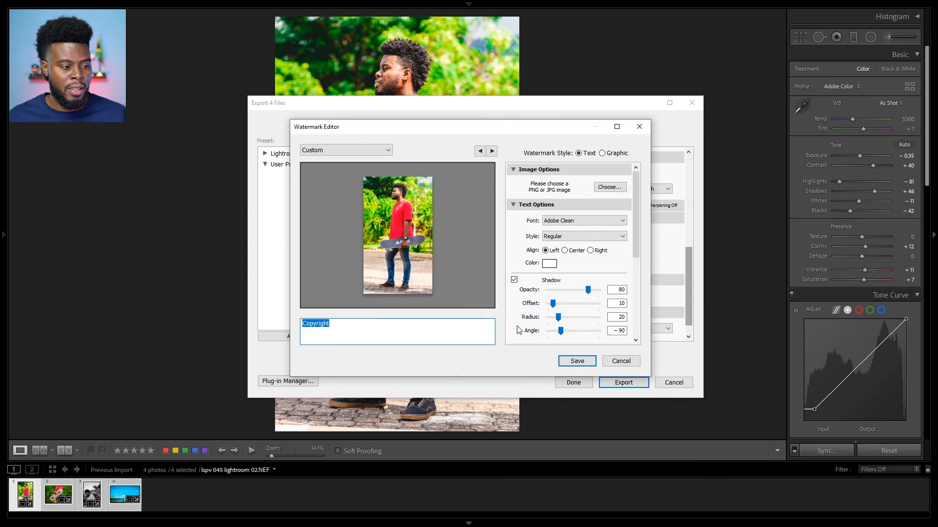
left_click(338, 324)
double_click(331, 323)
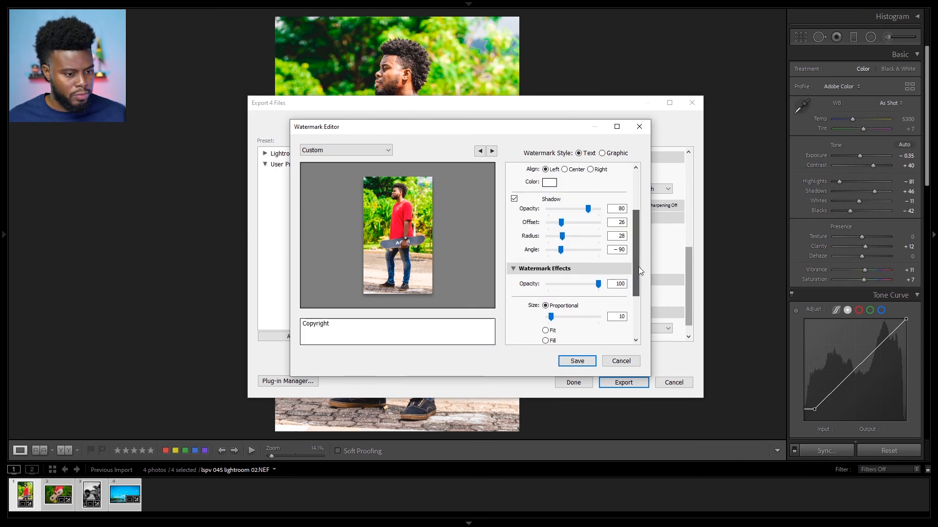
left_click_drag(639, 268, 642, 310)
mouse_move(575, 287)
left_mouse_down()
mouse_move(591, 288)
mouse_move(583, 302)
left_mouse_up()
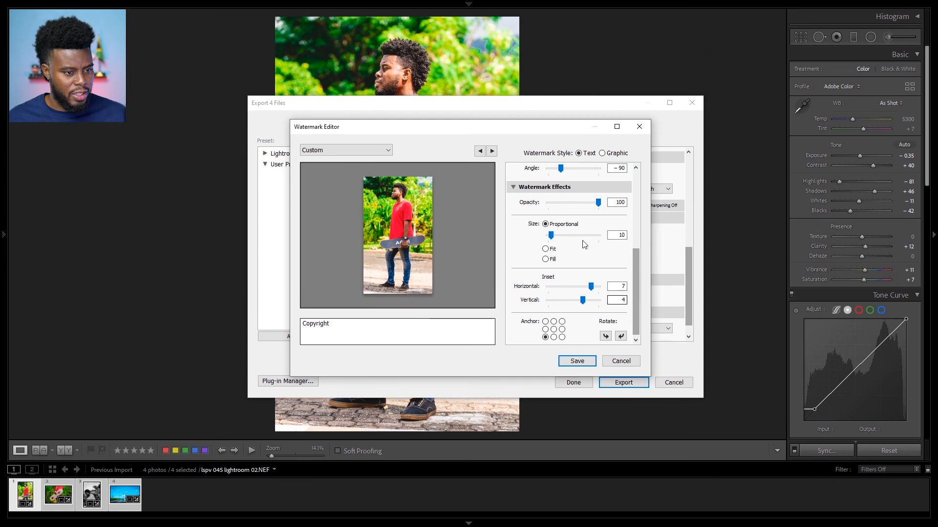
left_click_drag(551, 235, 556, 242)
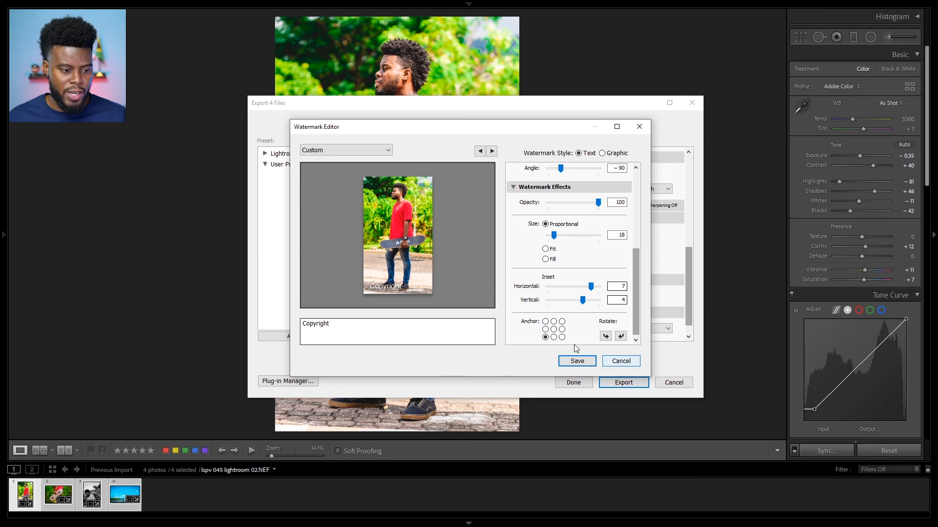
left_click(609, 361)
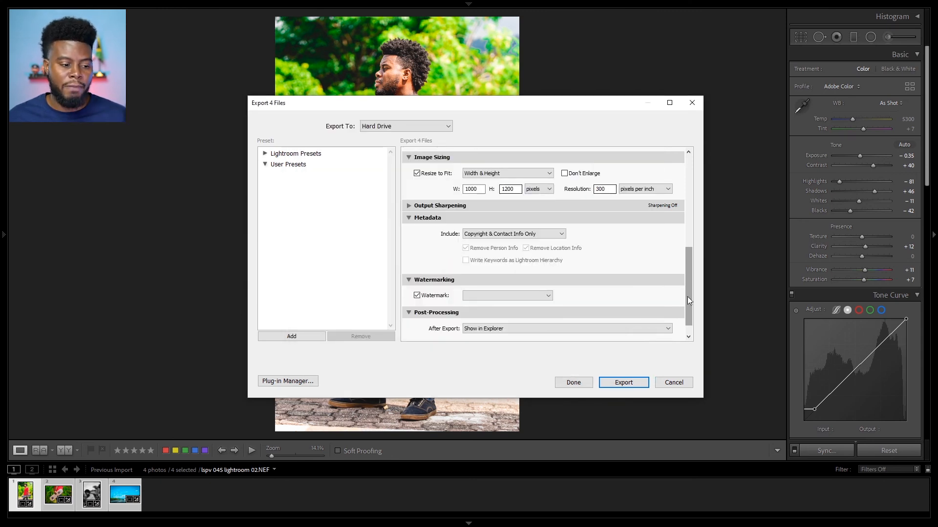
Set the after-export action to Do nothing and export the four photos.
scroll(683, 317, "down", 1)
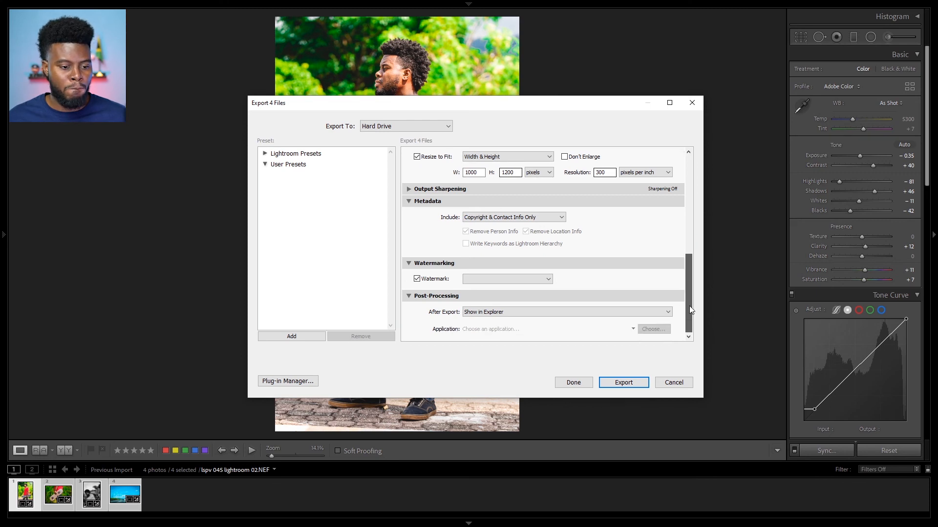
left_click(638, 311)
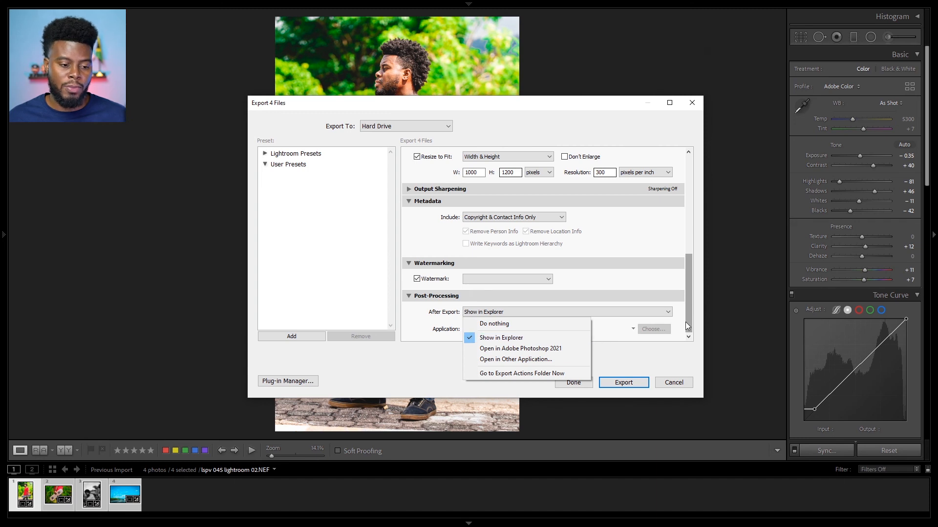
left_click(690, 305)
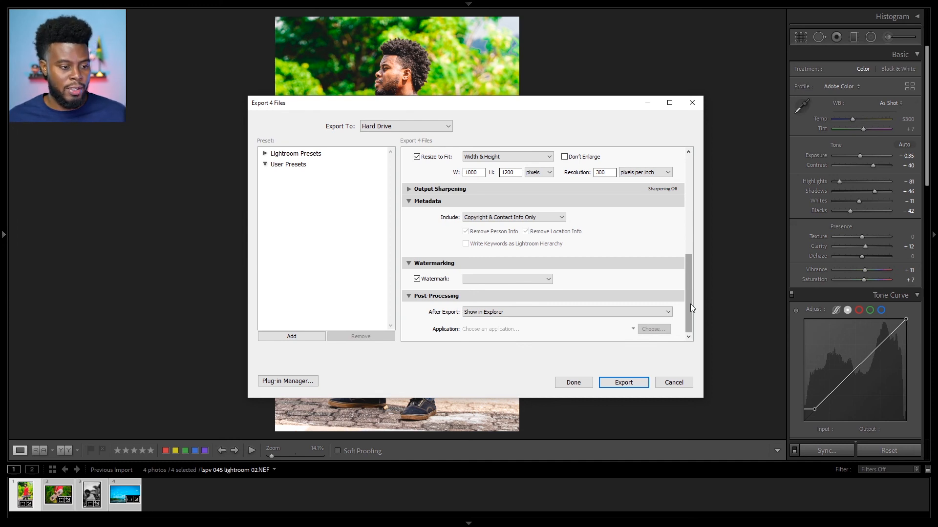
left_click(545, 313)
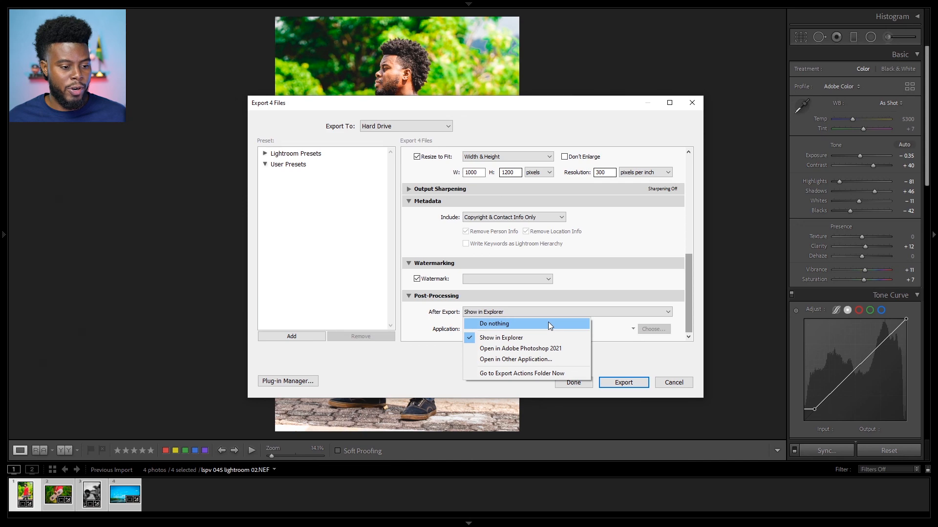
left_click(549, 323)
left_click(617, 381)
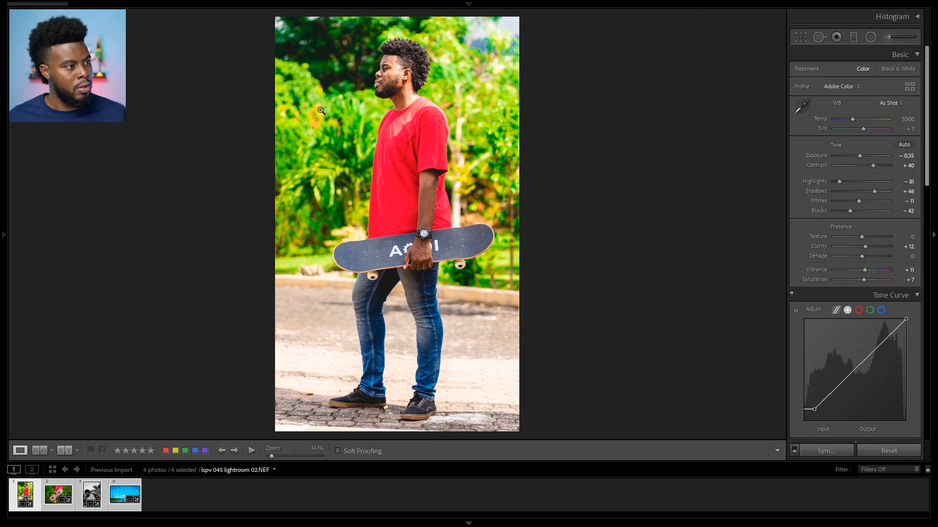
Leave full-screen mode and show the side panel with the presets and edit history.
key("ctrl+alt+f")
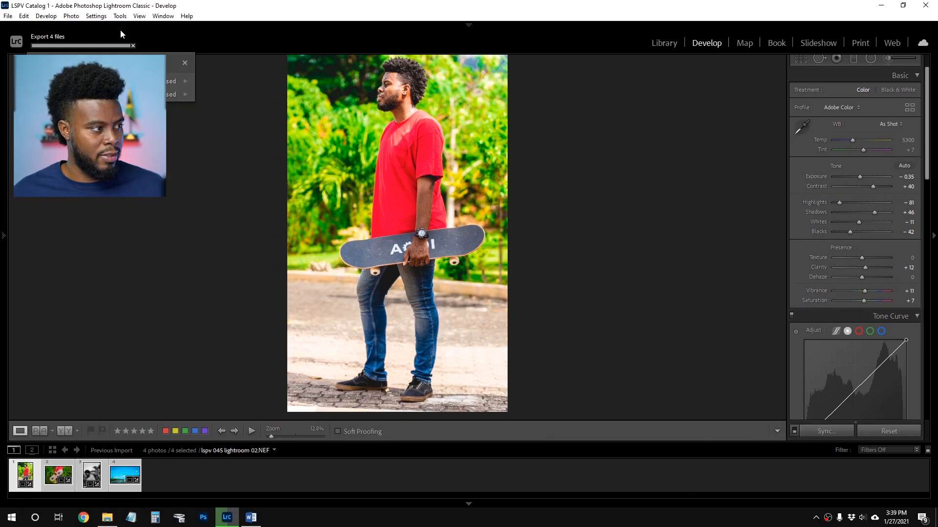
left_click(469, 25)
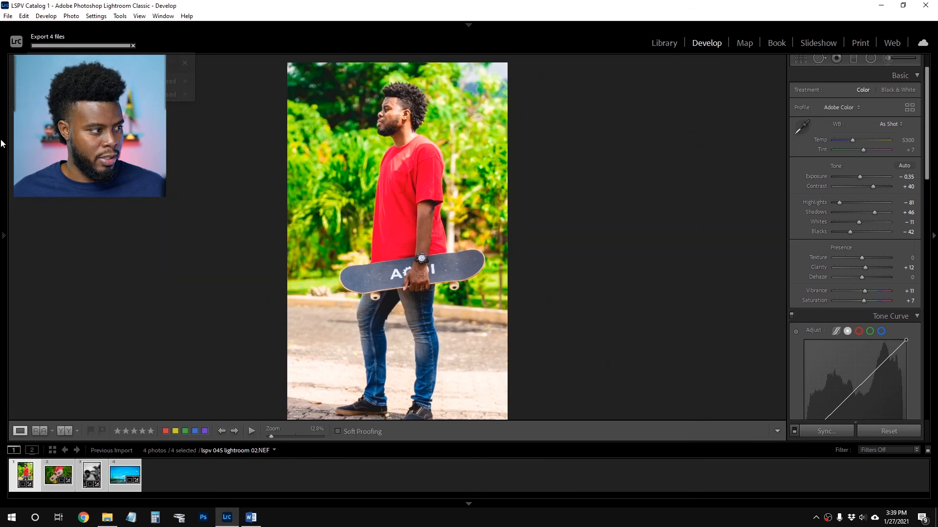
mouse_move(2, 183)
left_click(4, 236)
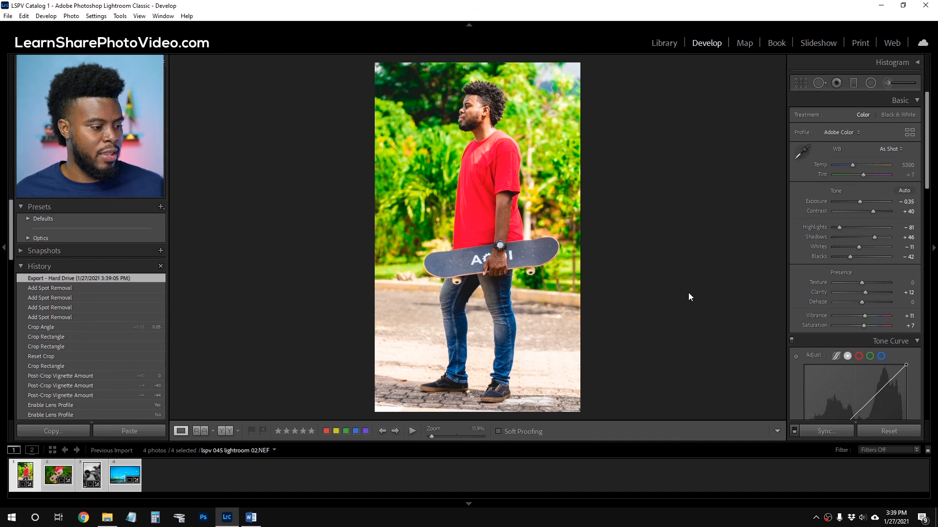
Switch to File Explorer, open the "Lr Exports - LSPV Lightroom Tutorial 01" folder, and preview the LSPV Lightroom Tutorial 001 photo.
left_click(106, 518)
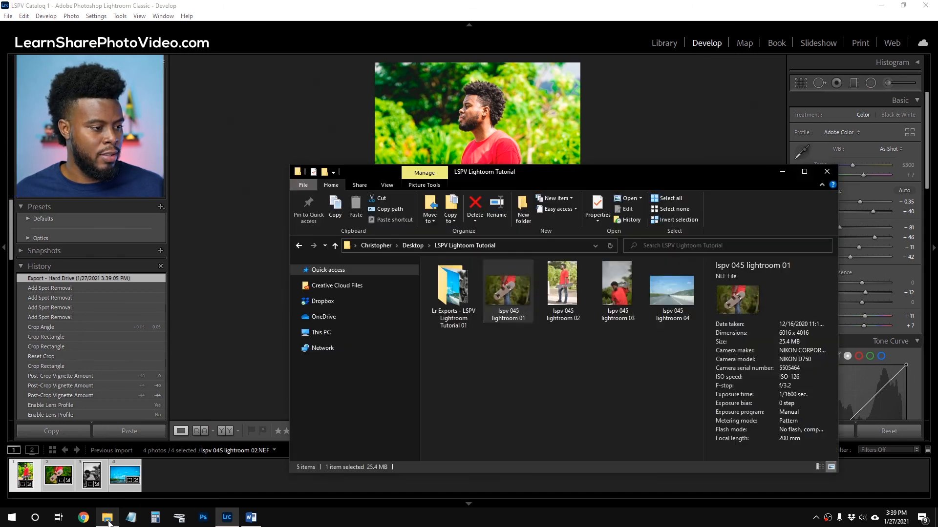
left_click(464, 323)
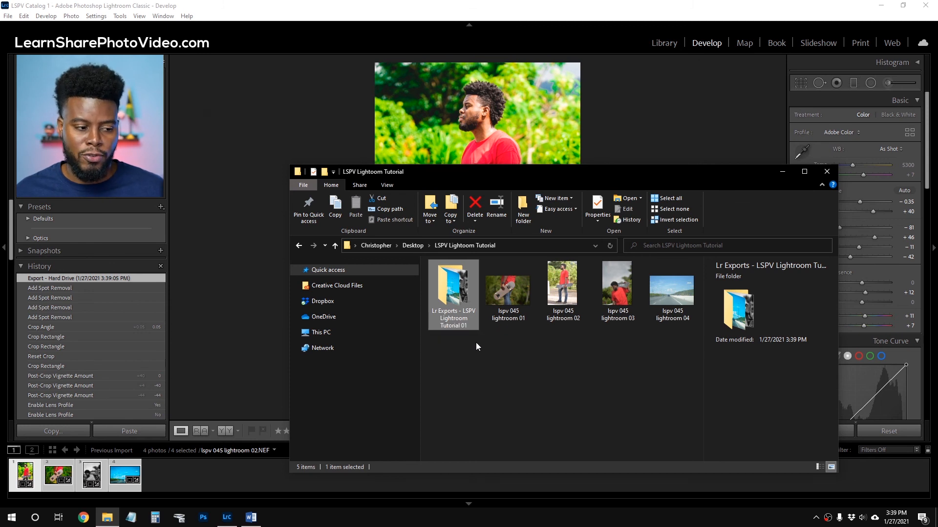
double_click(455, 294)
left_click(455, 288)
right_click(452, 289)
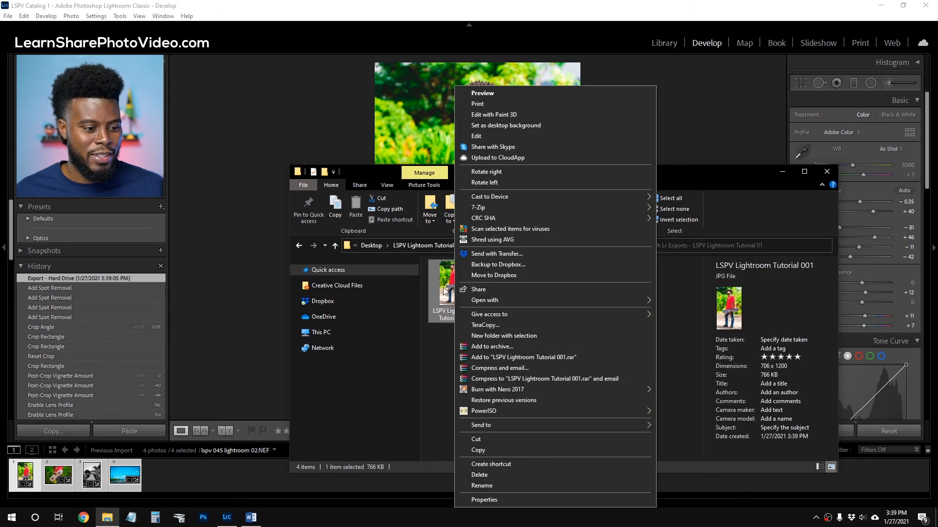
left_click(444, 292)
double_click(443, 292)
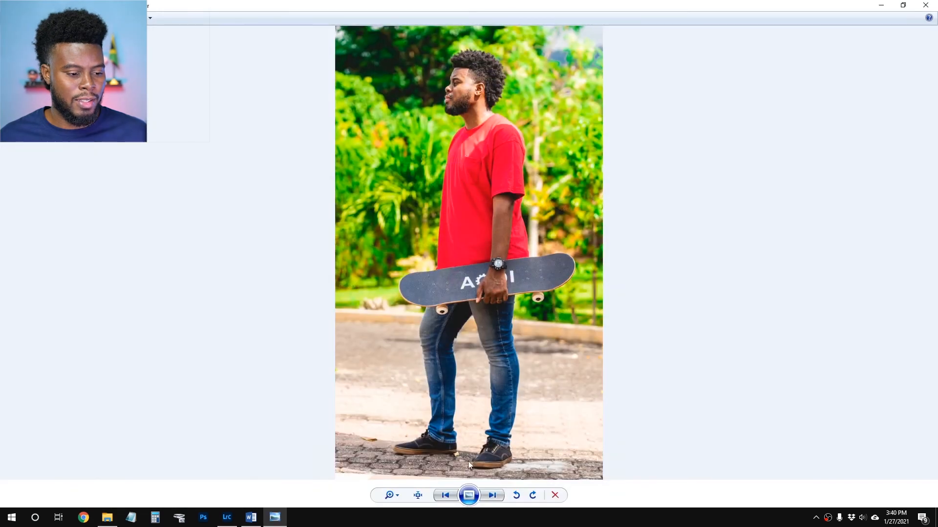
Start a full-screen slide show of the exported photos, pause it, look through all four, and exit the slide show.
left_click(469, 495)
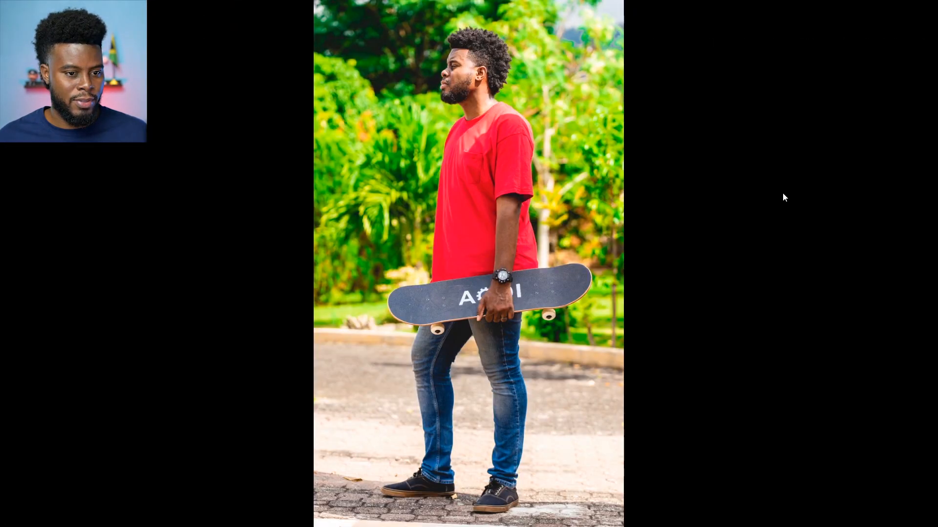
right_click(783, 192)
left_click(801, 211)
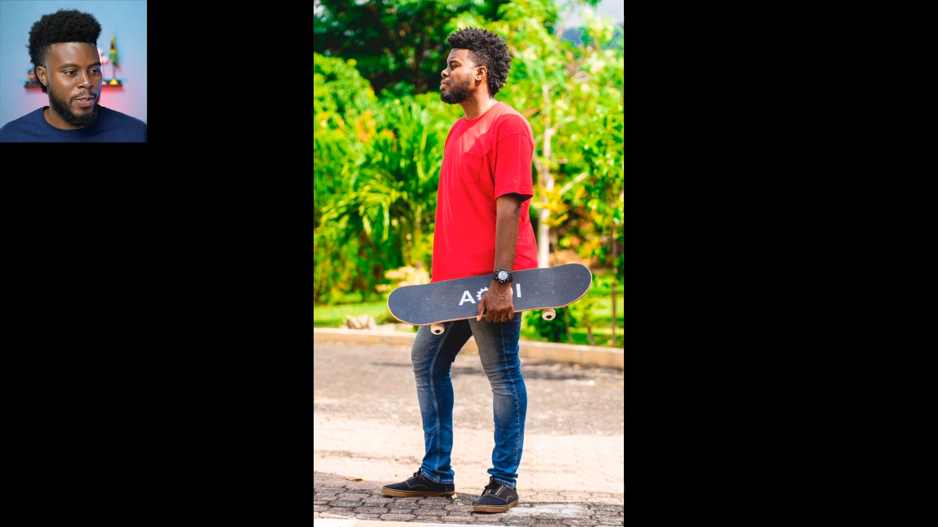
key("Right")
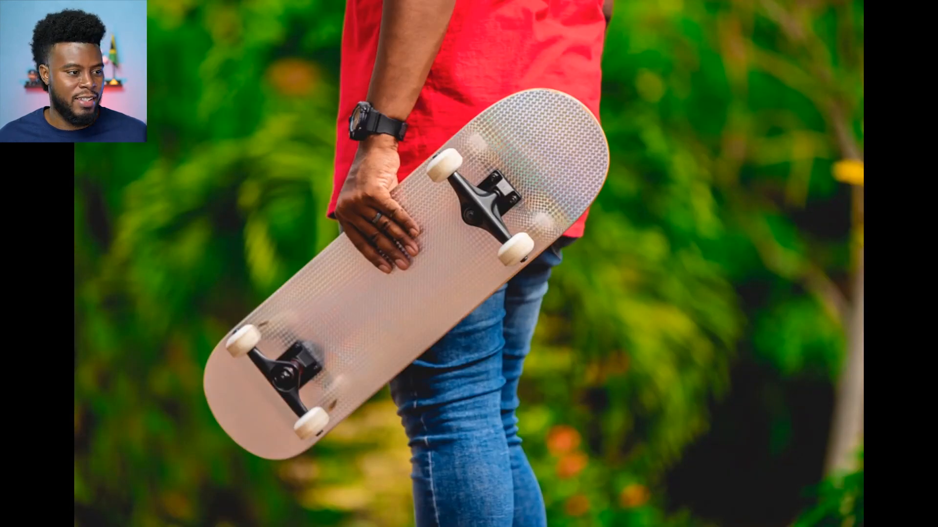
key("Right")
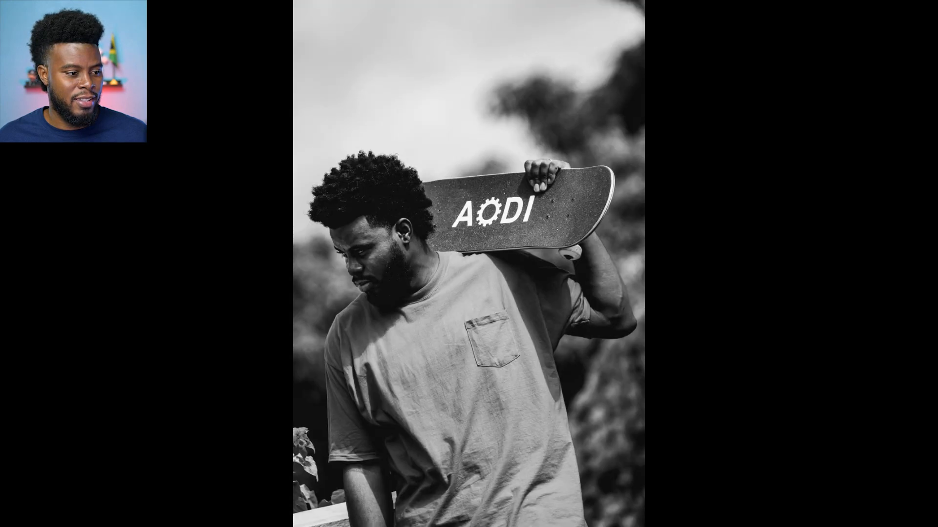
key("Right")
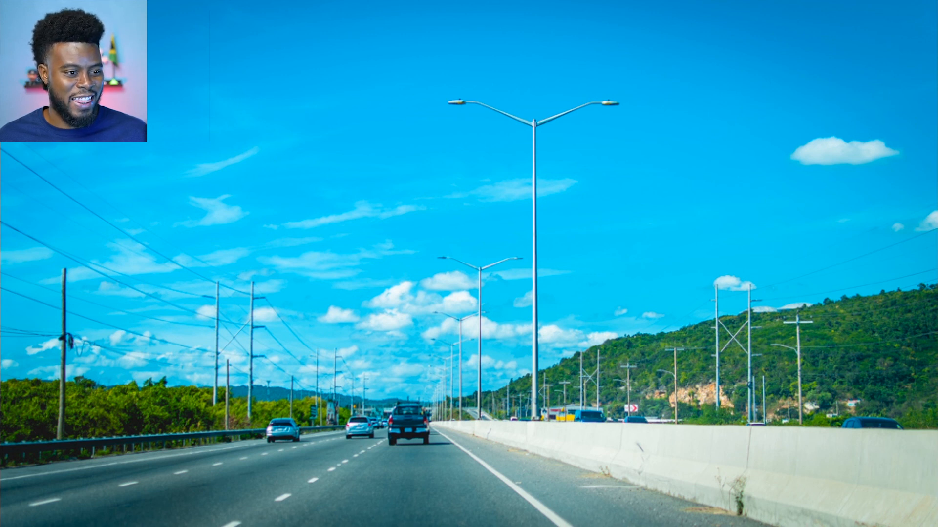
key("Escape")
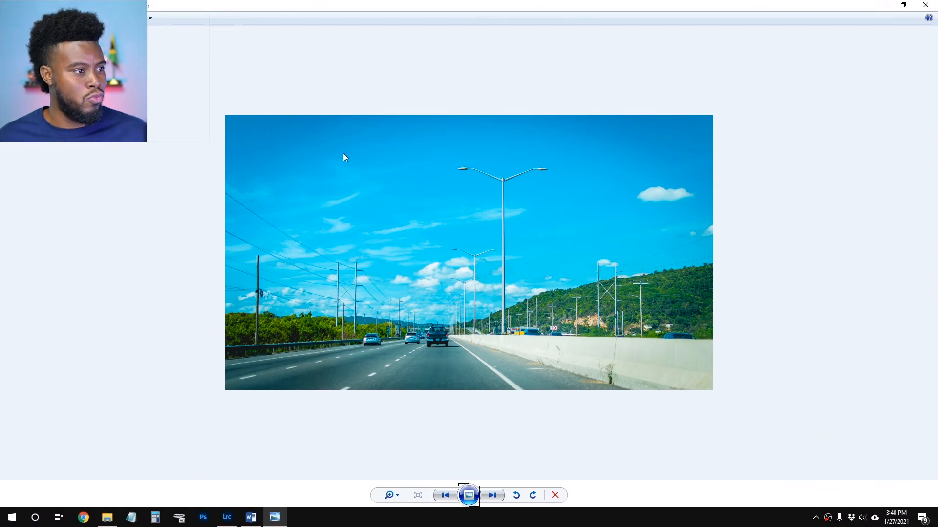
Close the photo viewer and check the dimensions and file size of LSPV Lightroom Tutorial 001 in the export folder.
left_click(925, 5)
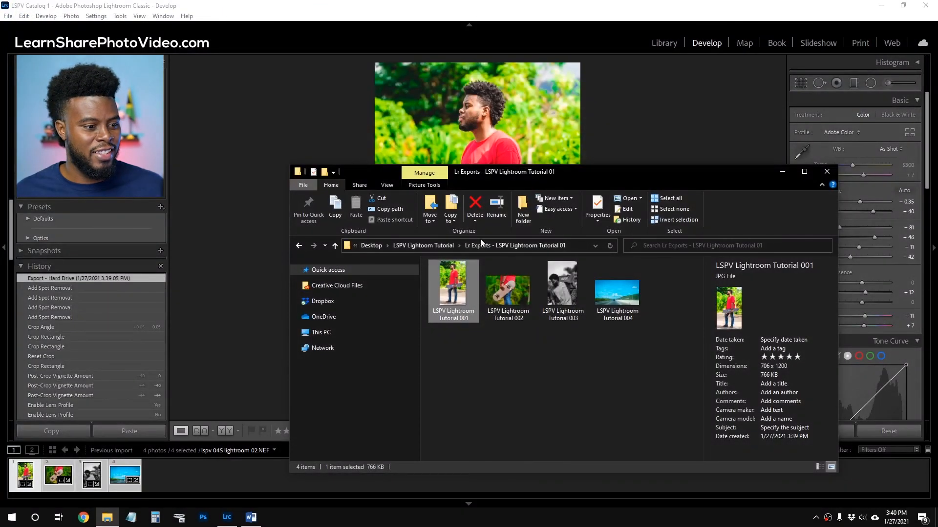
left_click(512, 293)
left_click(465, 283)
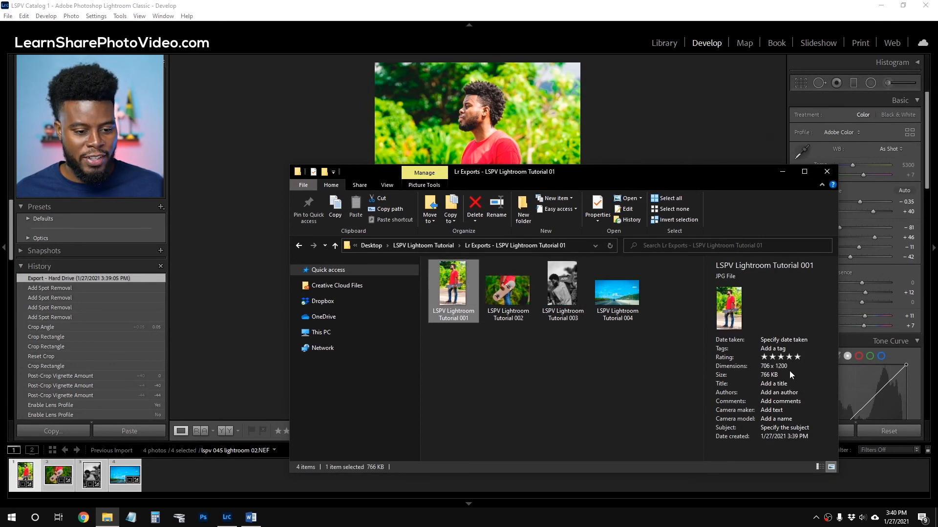
Return to Lightroom and export the four photos again with Resize to Fit turned off, overwriting the existing files.
left_click(350, 9)
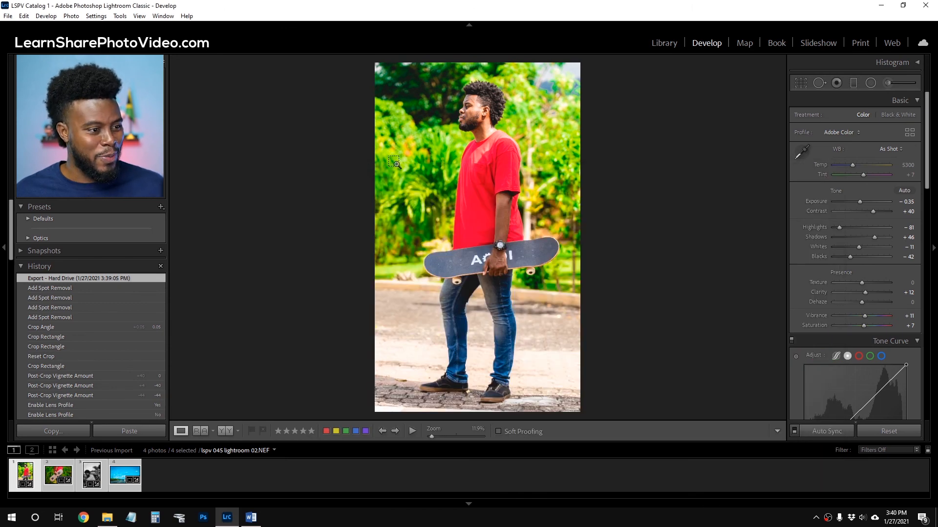
key("ctrl+shift+e")
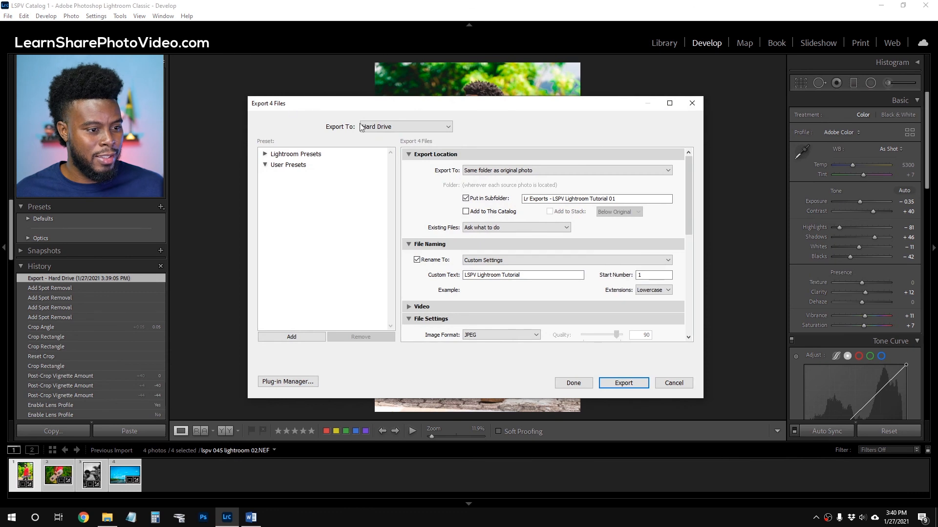
left_click_drag(690, 214, 696, 282)
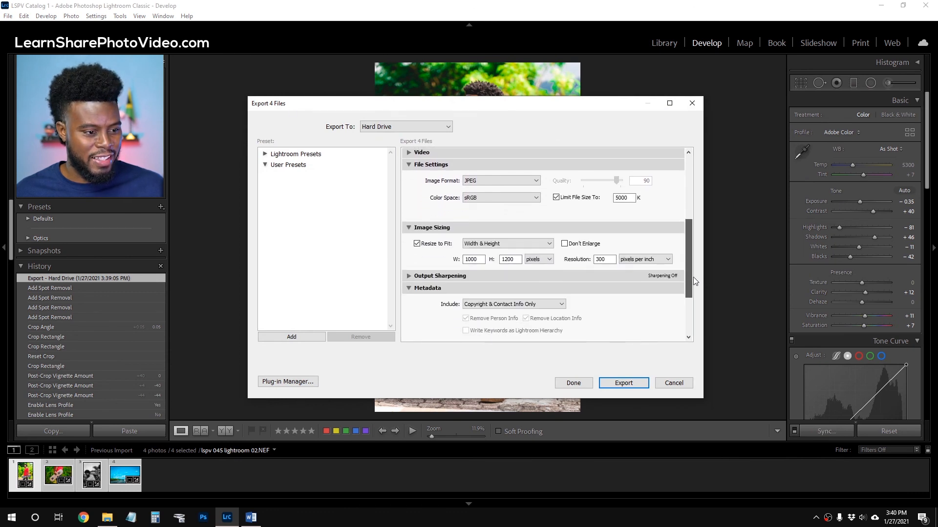
left_click(417, 244)
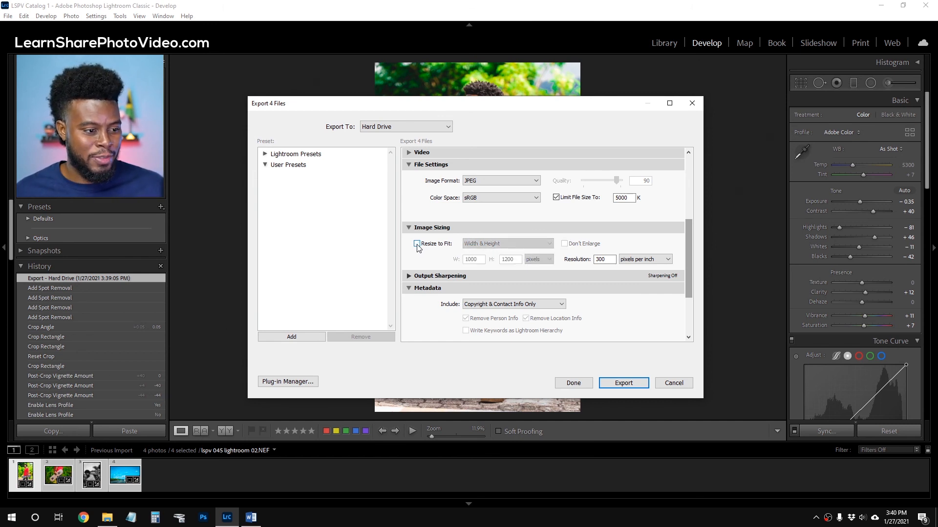
left_click(625, 383)
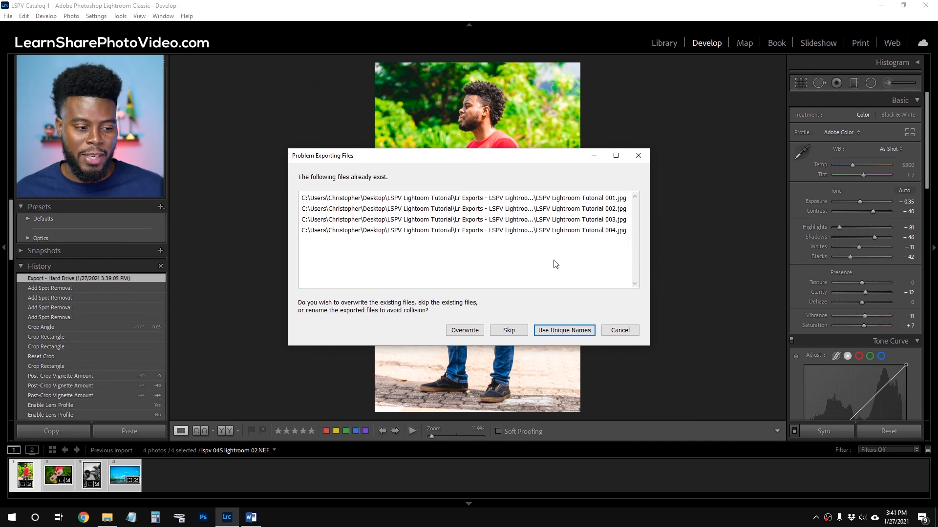
left_click(466, 330)
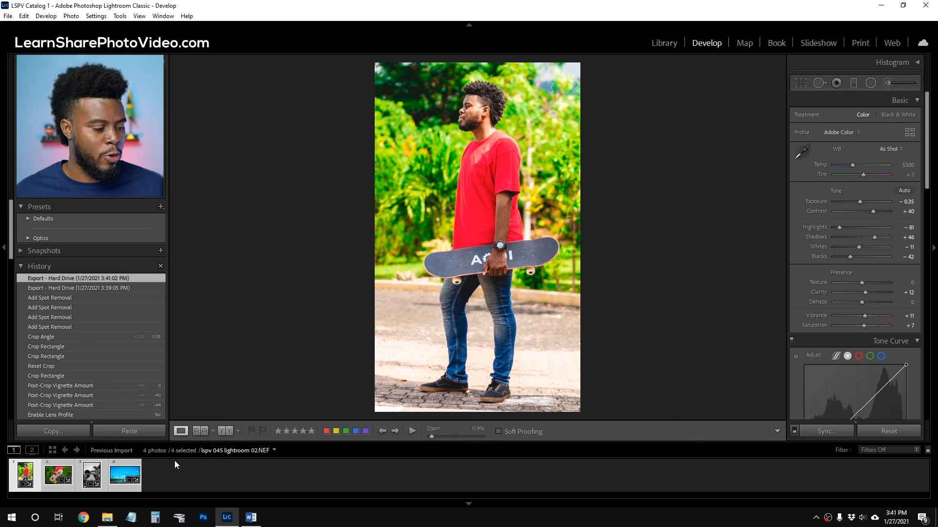
Switch to File Explorer and open the re-exported LSPV Lightroom Tutorial 001 photo in a full-screen slide show.
left_click(300, 247)
double_click(469, 291)
double_click(456, 284)
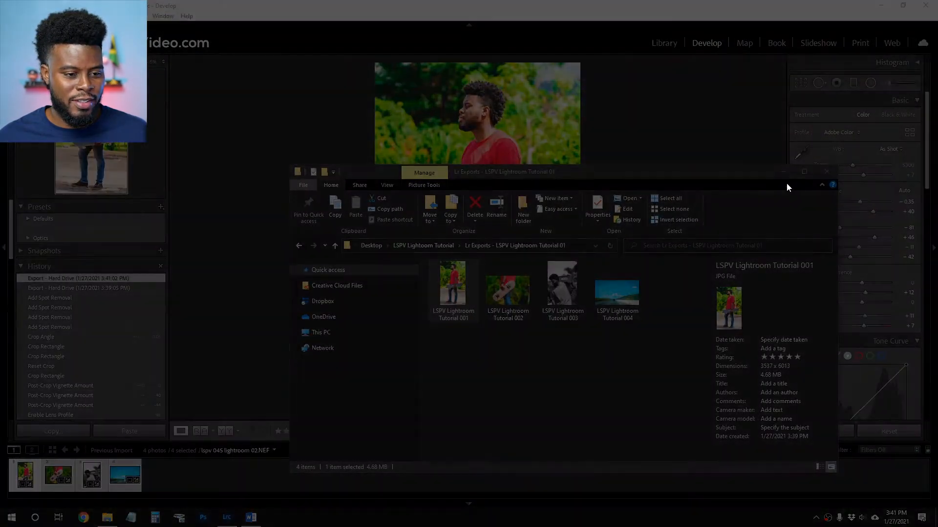
Pause the slide show, look through the remaining full-size exports up to the highway photo, and exit full screen.
right_click(797, 164)
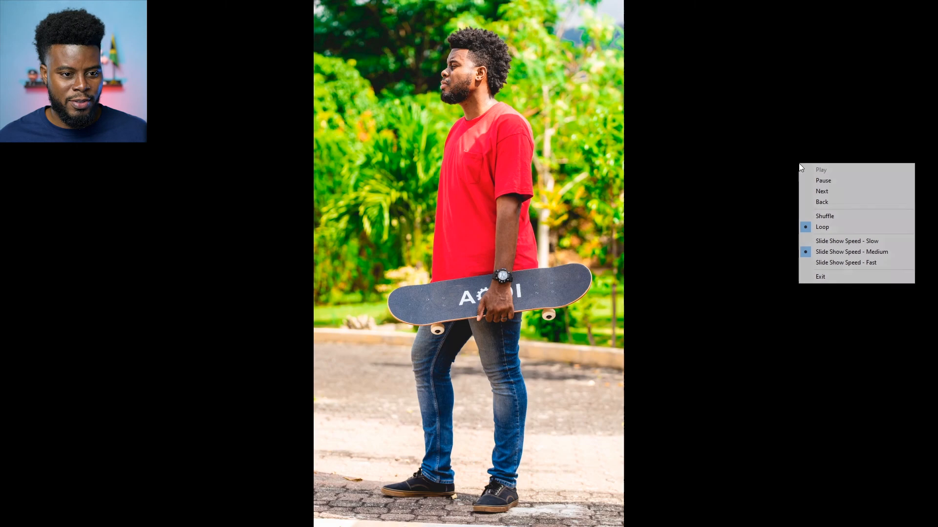
left_click(817, 180)
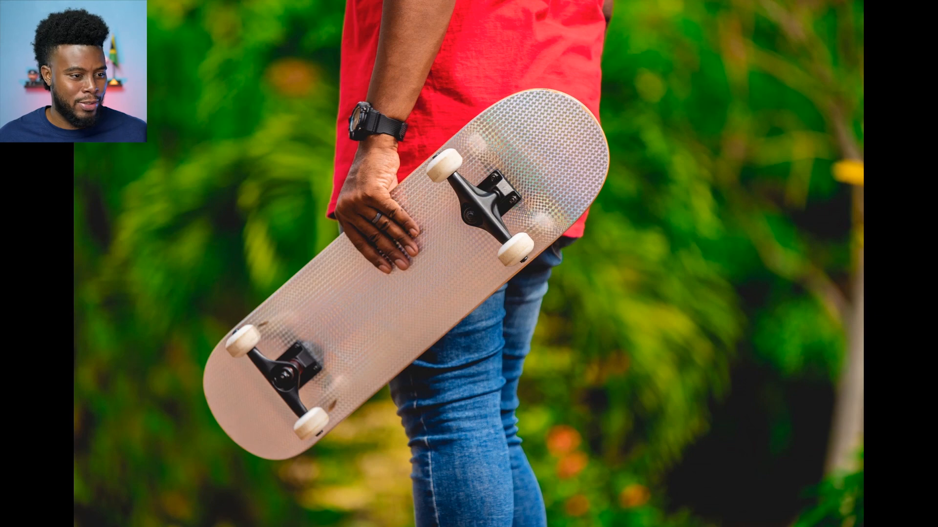
key("Right")
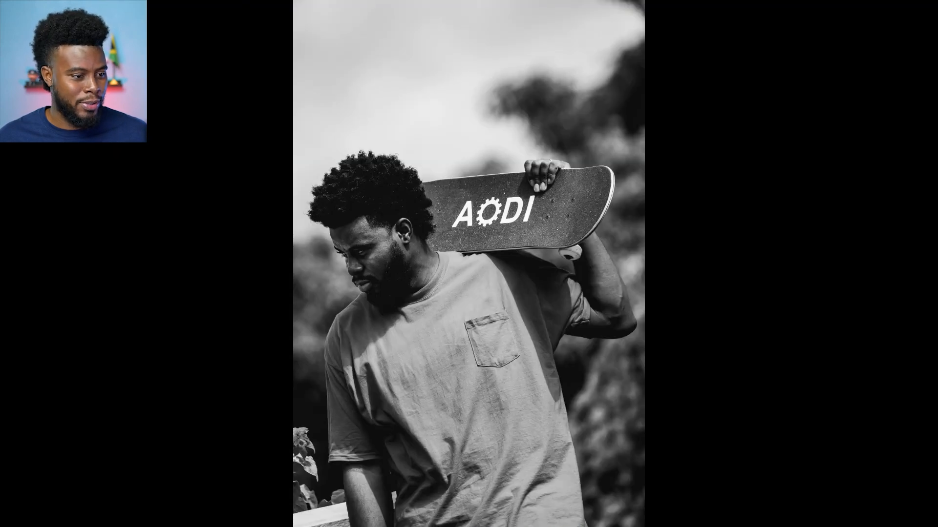
key("Right")
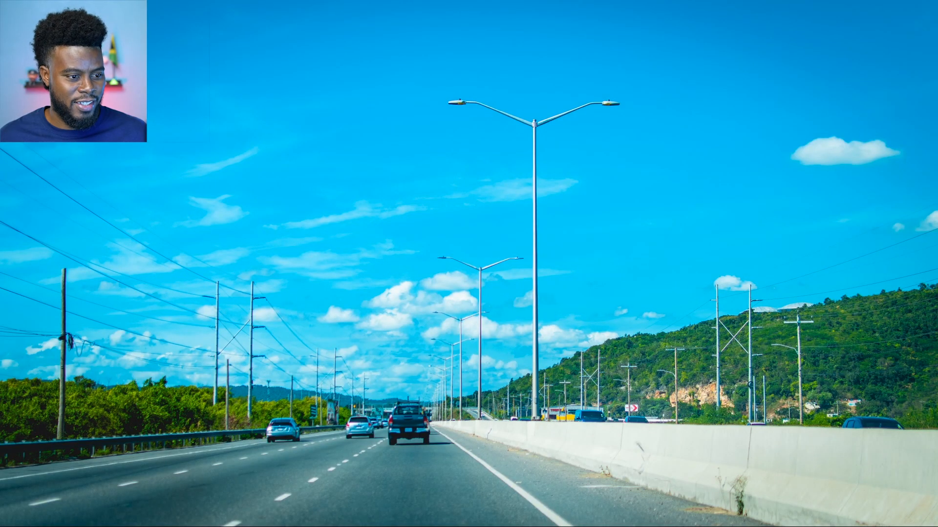
key("Escape")
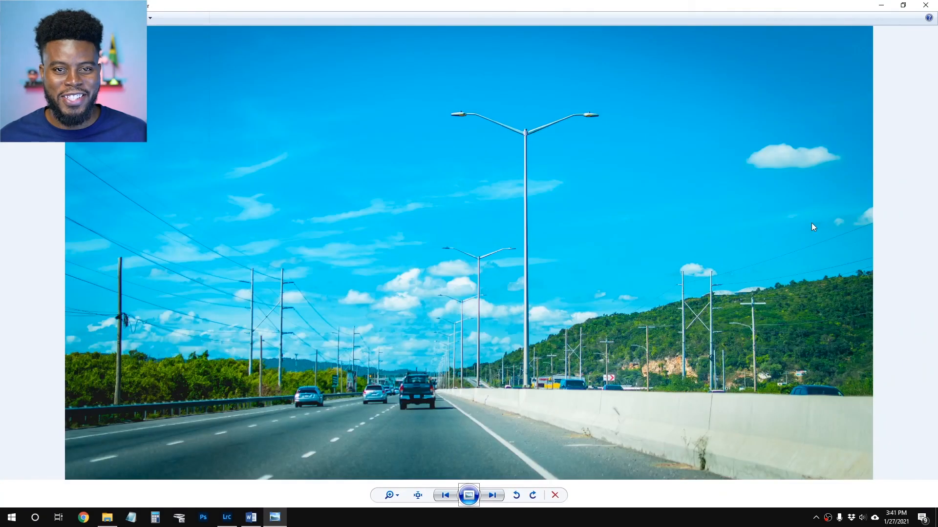